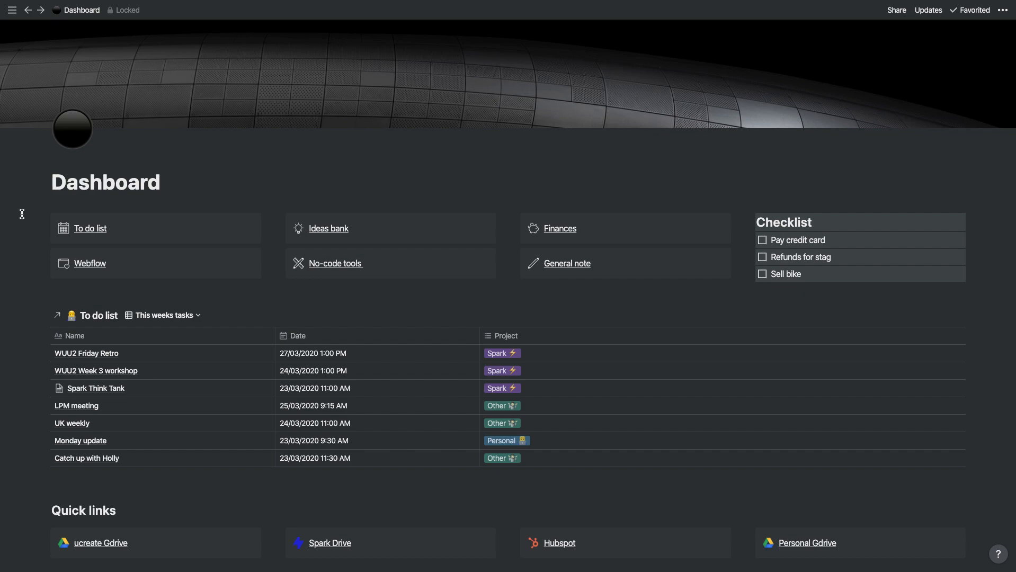
# Look over the Dashboard page's link callouts, checklist, weekly to-do table and quick links
pyautogui.scroll(-2, 19, 212)
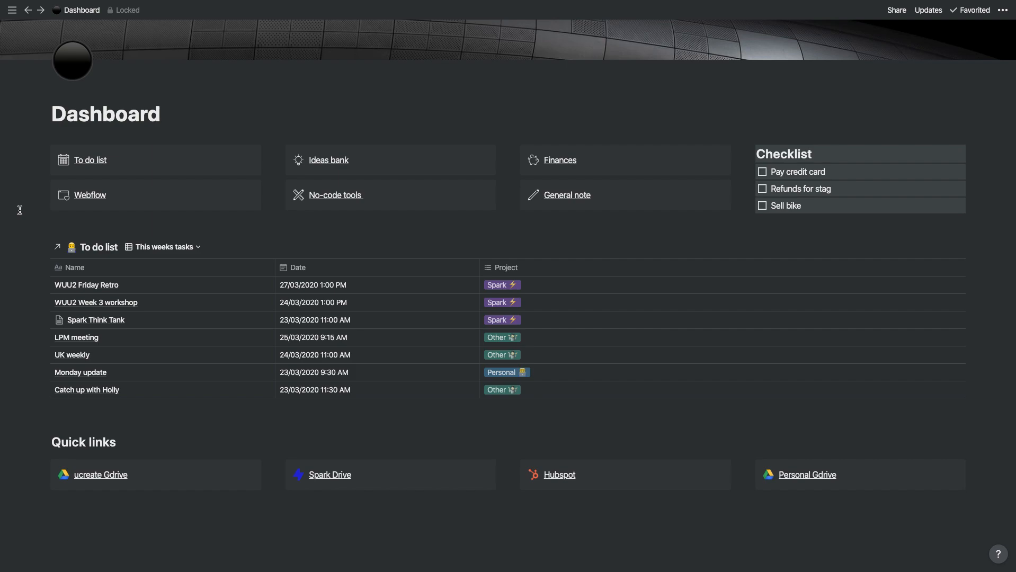
pyautogui.scroll(3, 33, 208)
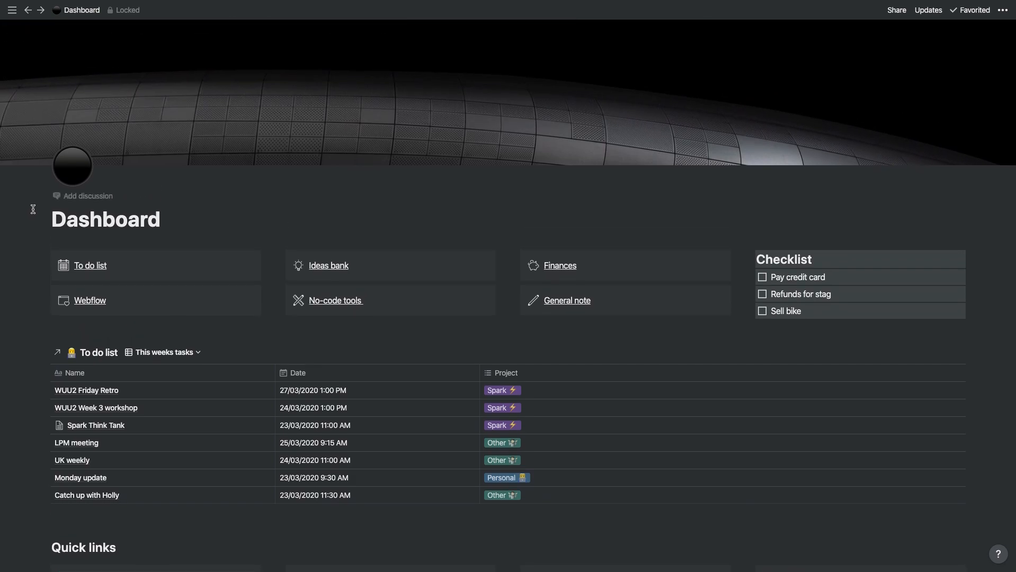
pyautogui.scroll(-1, 37, 143)
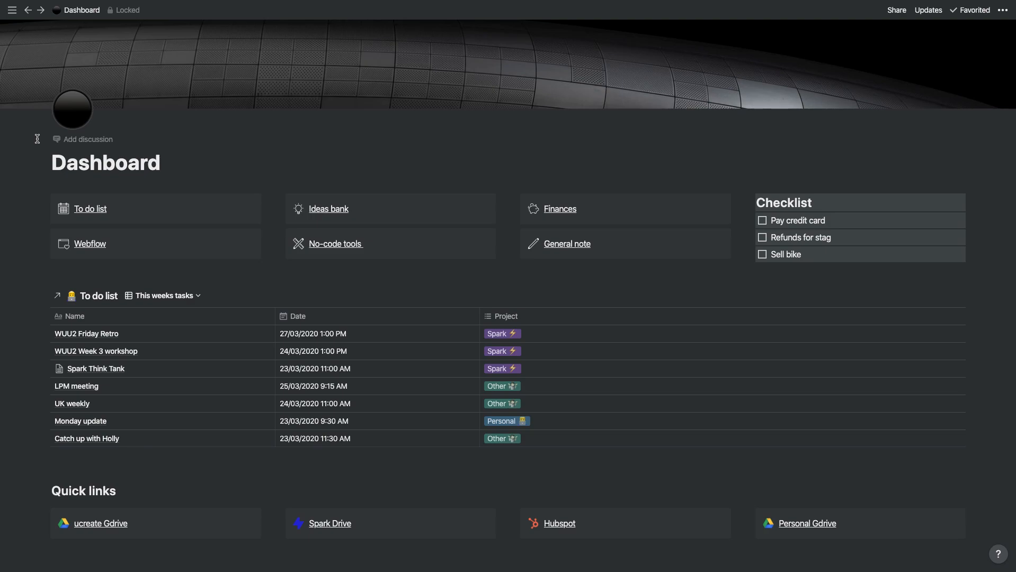
pyautogui.scroll(1, 342, 149)
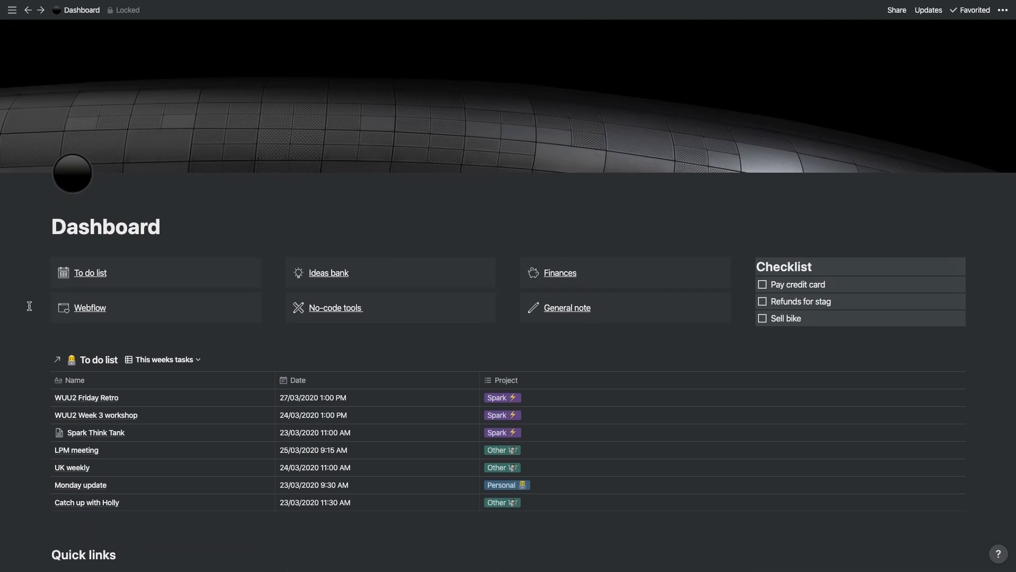
pyautogui.scroll(-1, 30, 307)
pyautogui.scroll(-1, 27, 304)
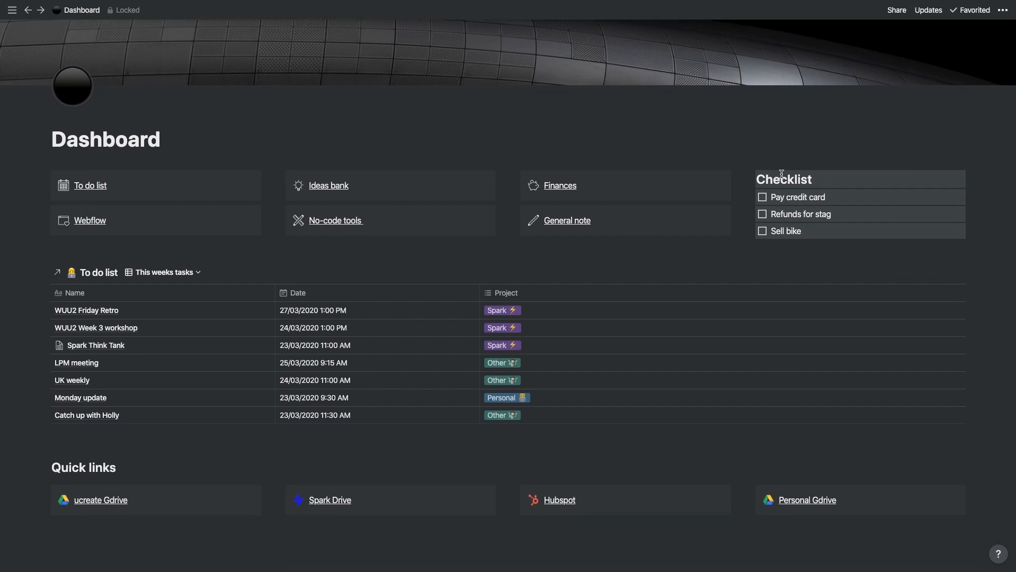
pyautogui.scroll(1, 74, 392)
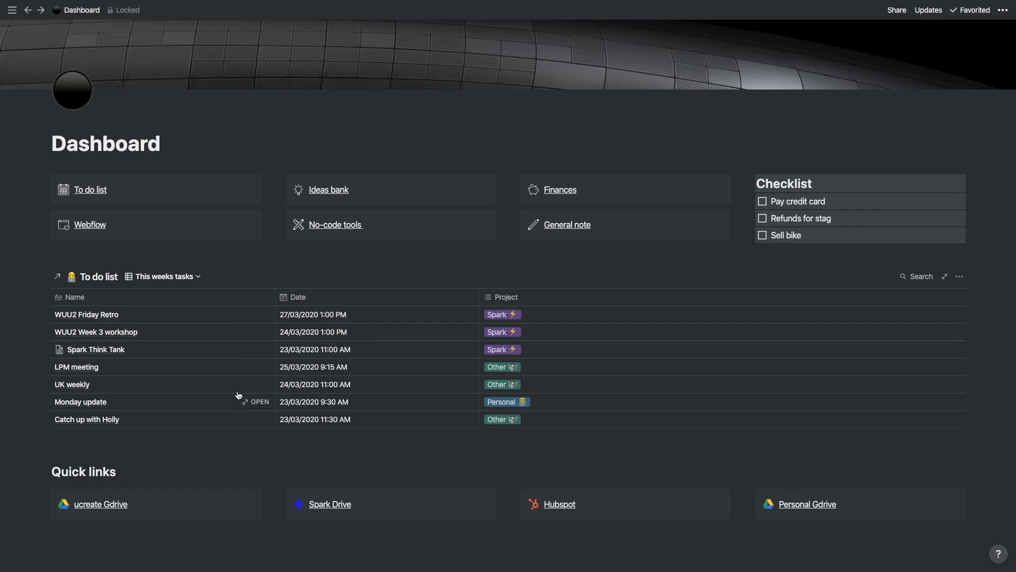
pyautogui.scroll(-1, 231, 401)
pyautogui.scroll(-1, 231, 402)
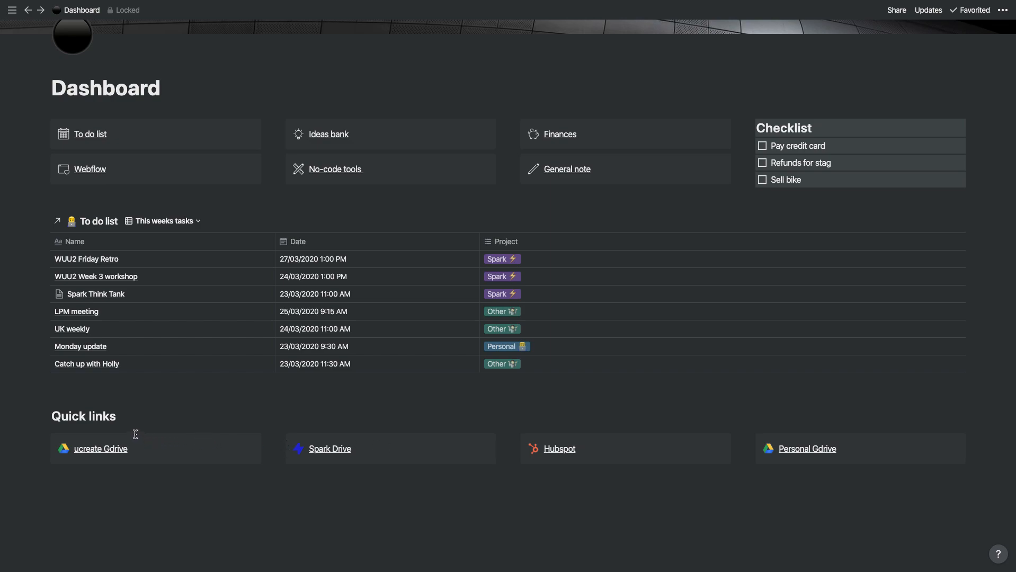
pyautogui.scroll(2, 135, 432)
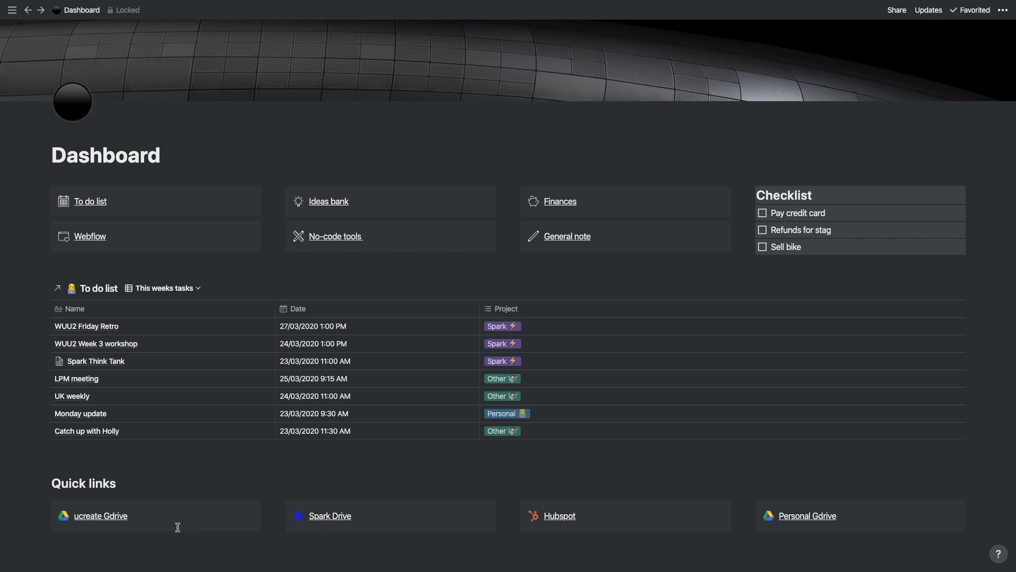
pyautogui.scroll(-2, 177, 474)
pyautogui.scroll(2, 177, 475)
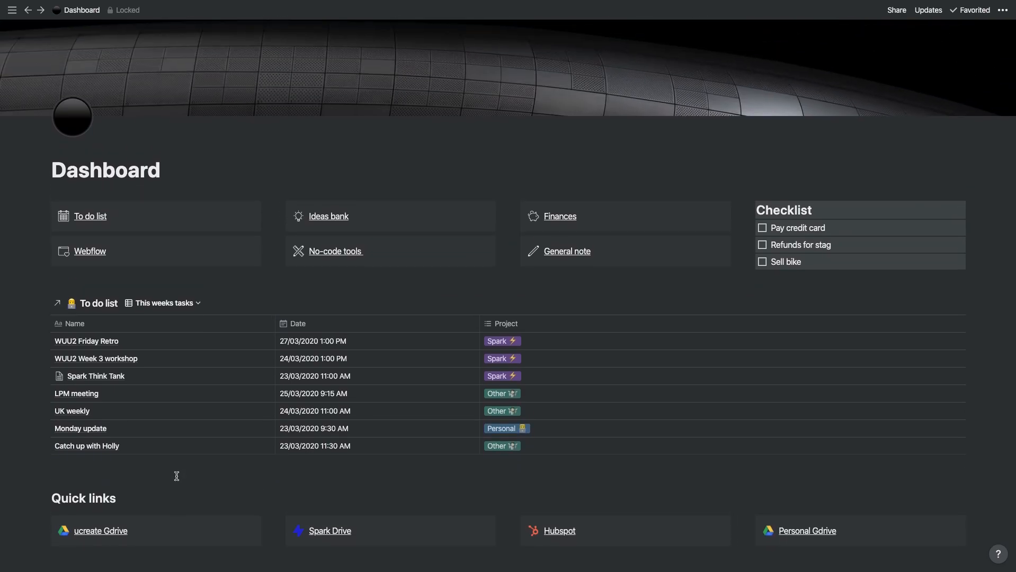
pyautogui.scroll(-2, 200, 477)
pyautogui.scroll(-2, 341, 486)
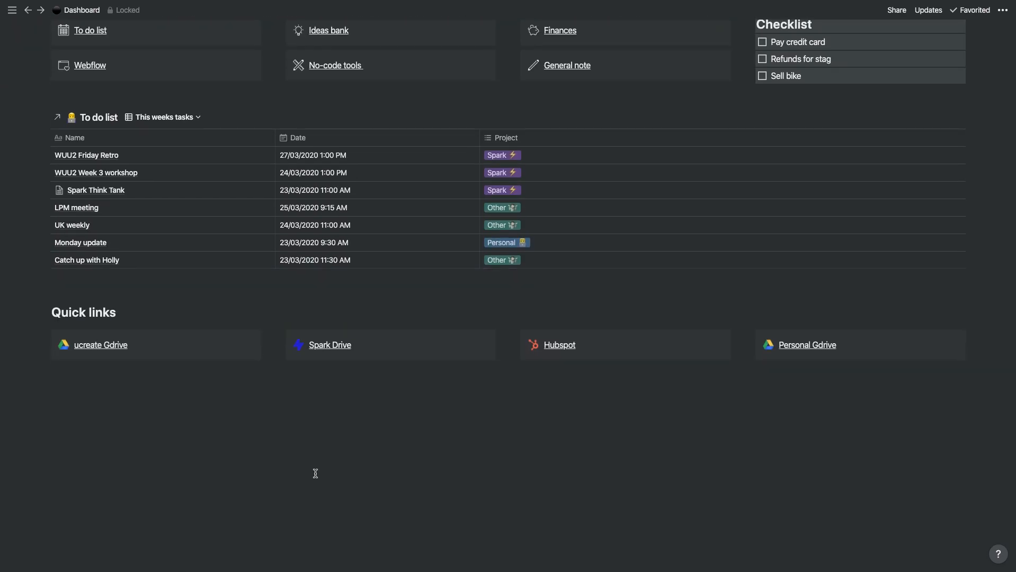
pyautogui.scroll(2, 208, 469)
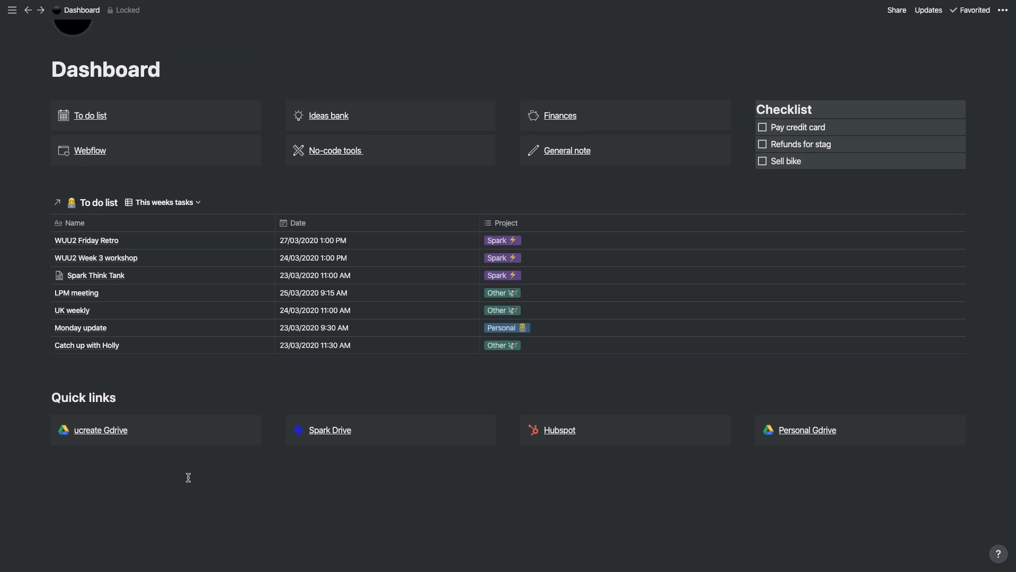
pyautogui.scroll(1, 188, 478)
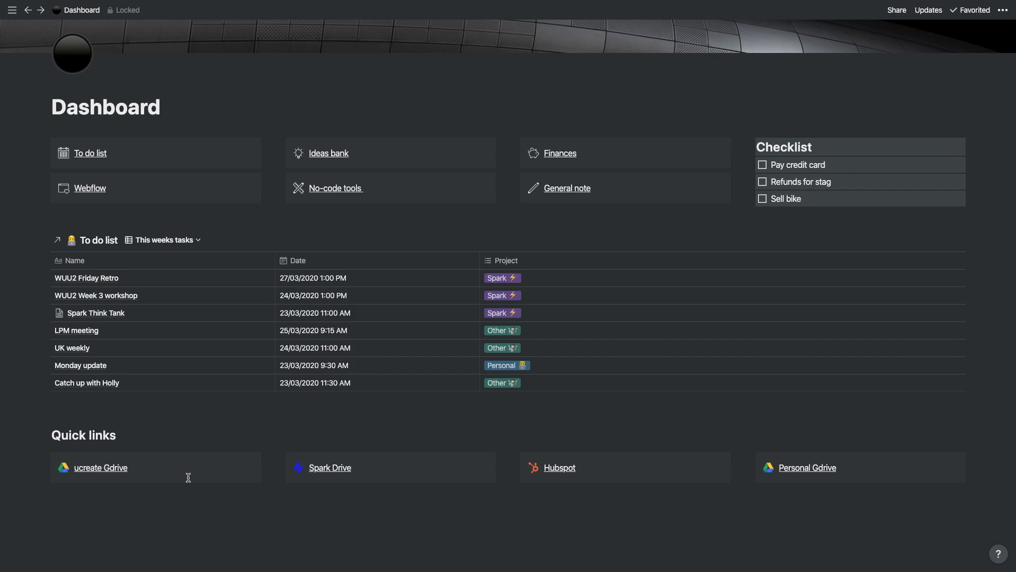
pyautogui.scroll(3, 188, 478)
pyautogui.scroll(-2, 188, 476)
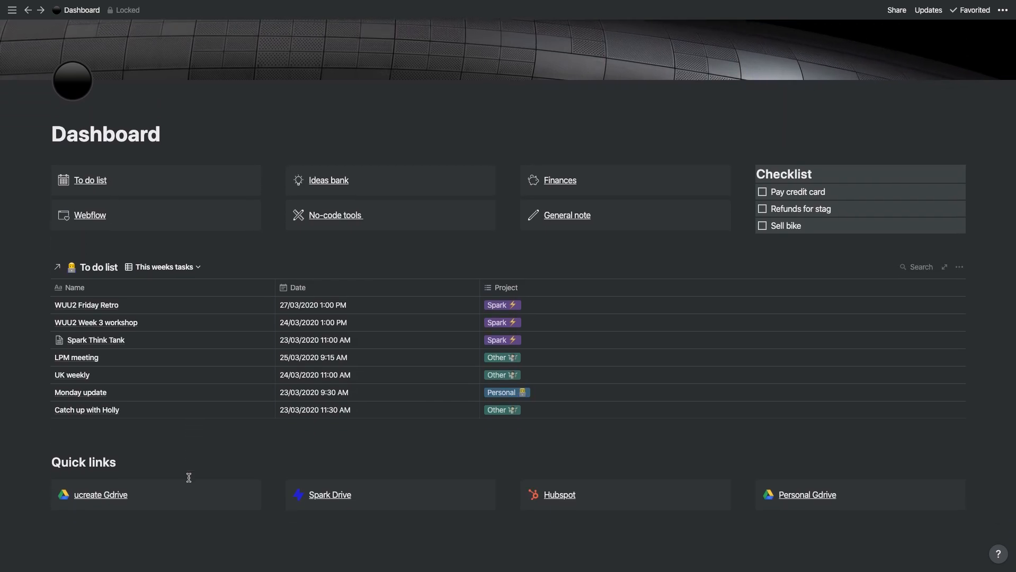
pyautogui.scroll(2, 189, 479)
pyautogui.scroll(1, 188, 471)
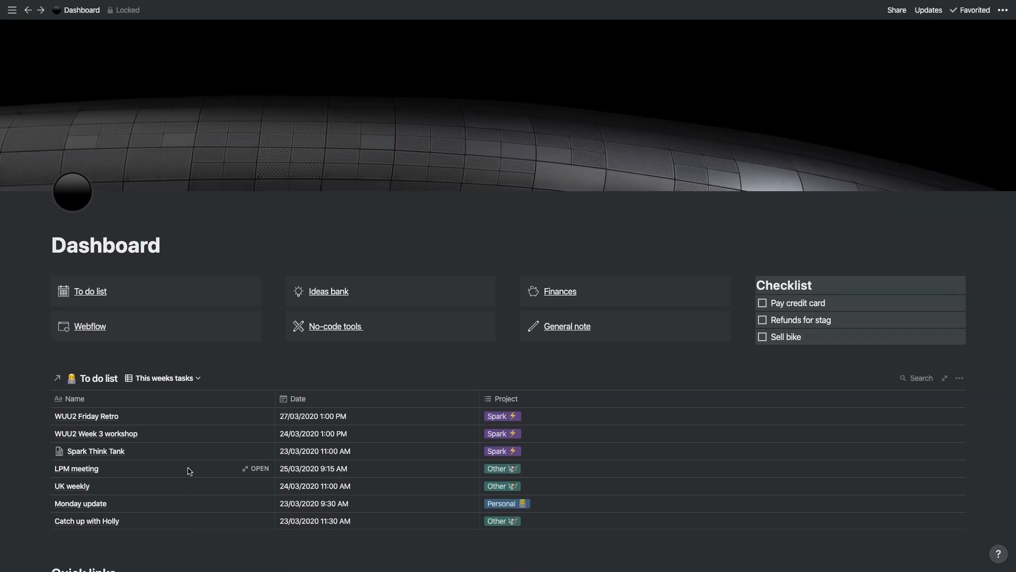
pyautogui.scroll(-2, 188, 469)
# Create a new private page titled "Dashboard (demo)" and continue with an empty body
pyautogui.moveTo(2, 287)
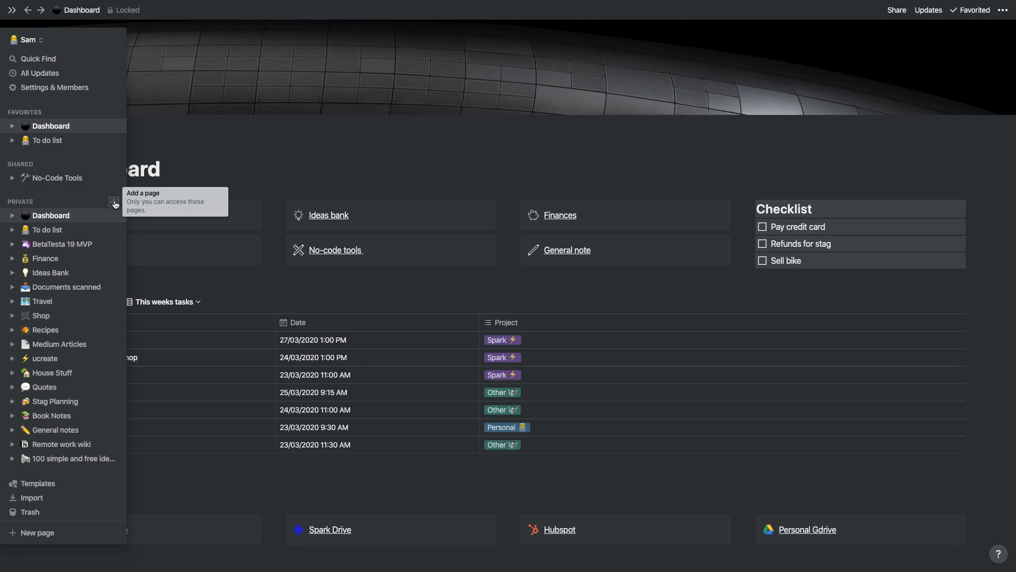
pyautogui.click(114, 203)
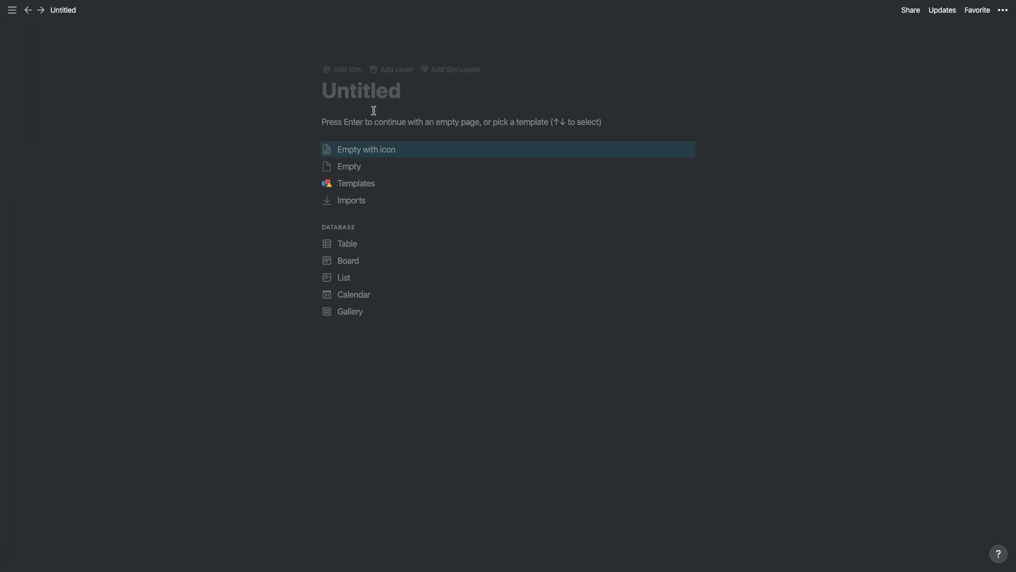
pyautogui.write('Dashbo')
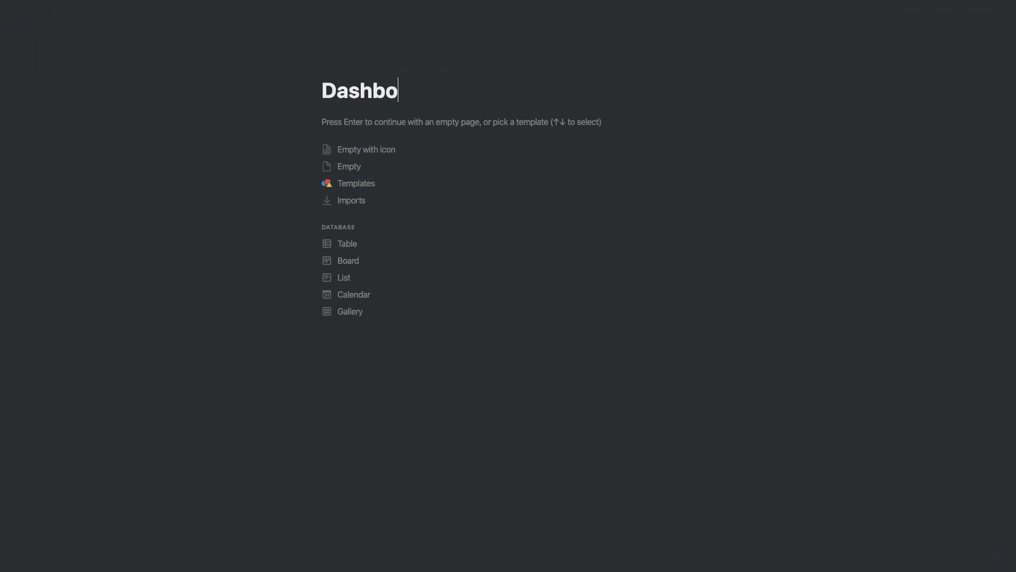
pyautogui.write('ard (d')
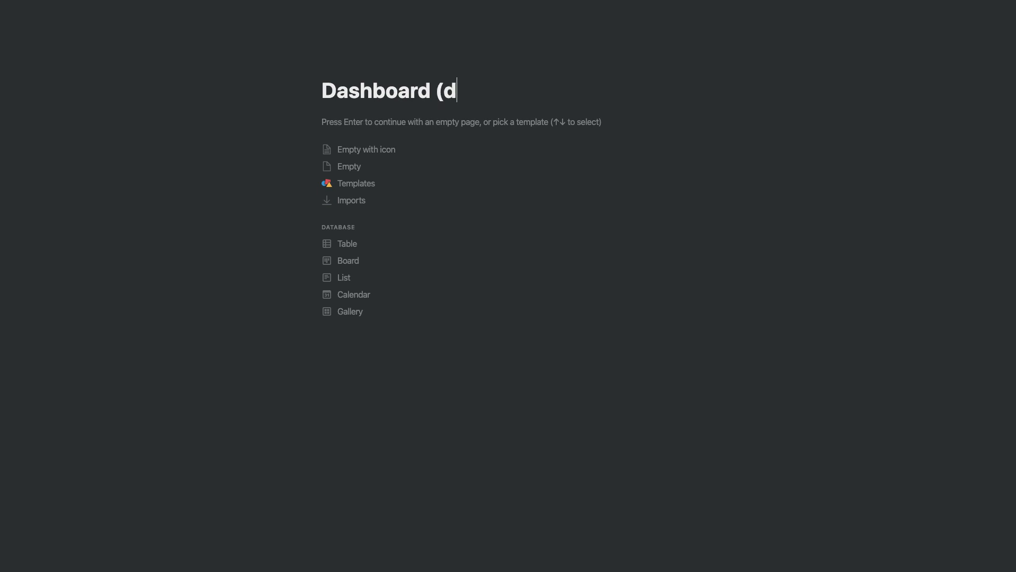
pyautogui.write('emo )')
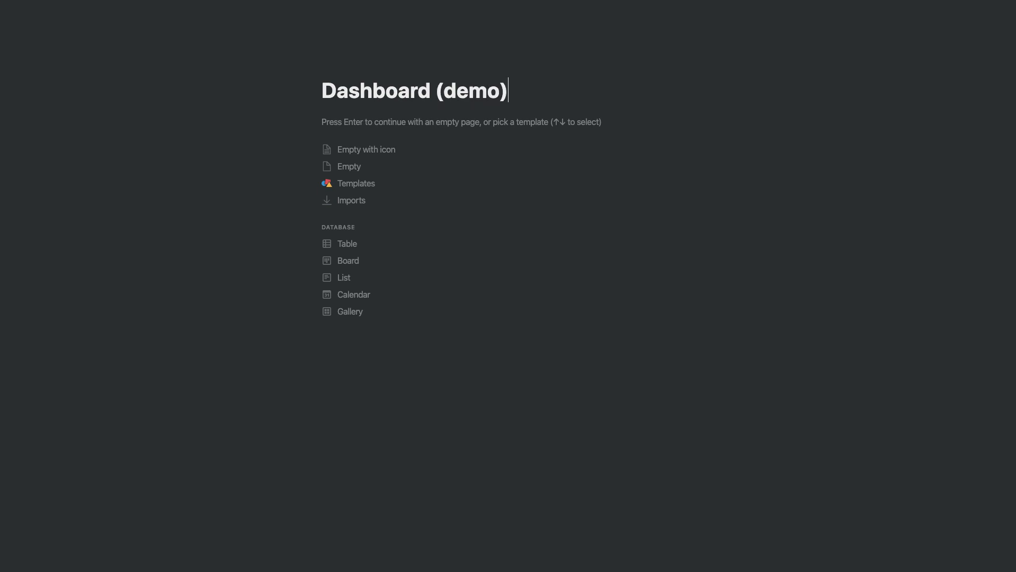
pyautogui.click(371, 123)
# Add an icon to the page and change it to the black circle emoji
pyautogui.moveTo(353, 56)
pyautogui.click(347, 72)
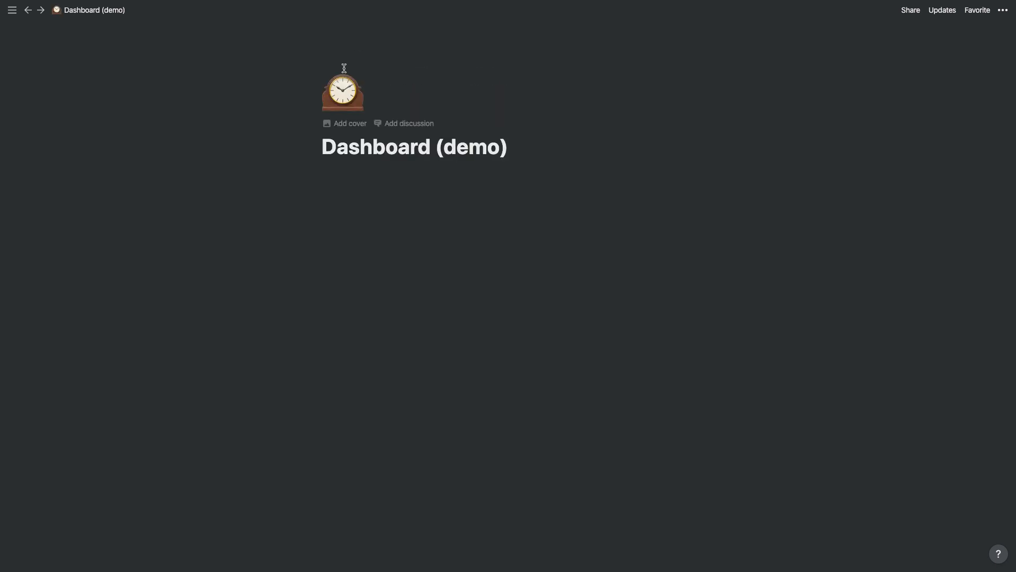
pyautogui.click(343, 98)
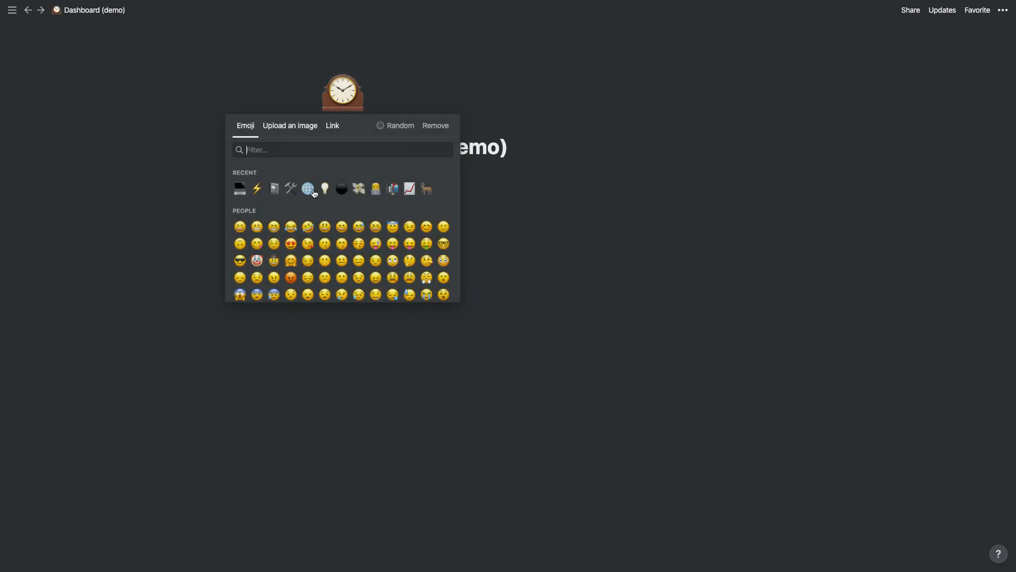
pyautogui.click(341, 189)
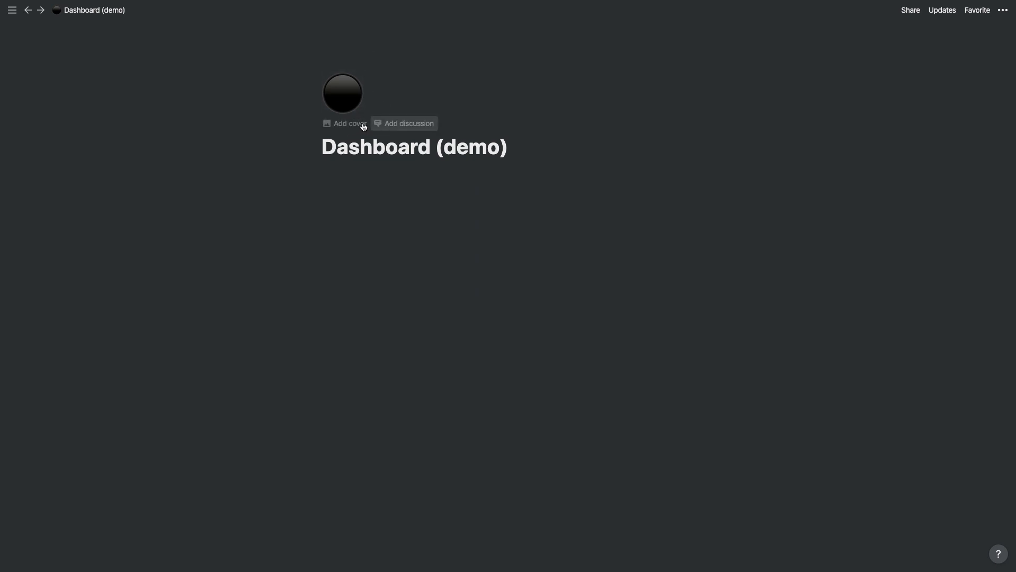
# Add a cover to the page and start choosing an image file to upload as its replacement
pyautogui.click(334, 123)
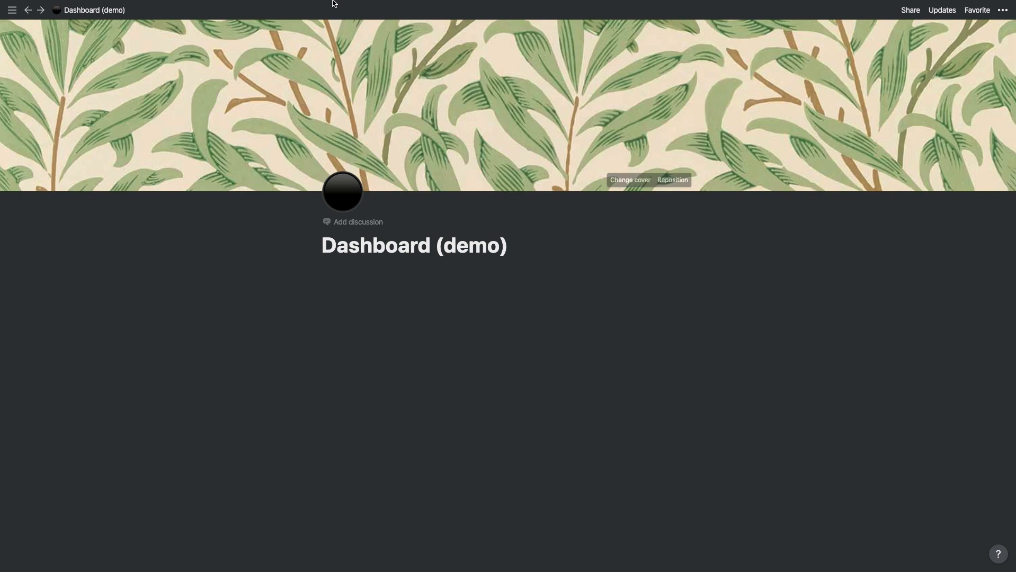
pyautogui.moveTo(667, 183)
pyautogui.click(627, 181)
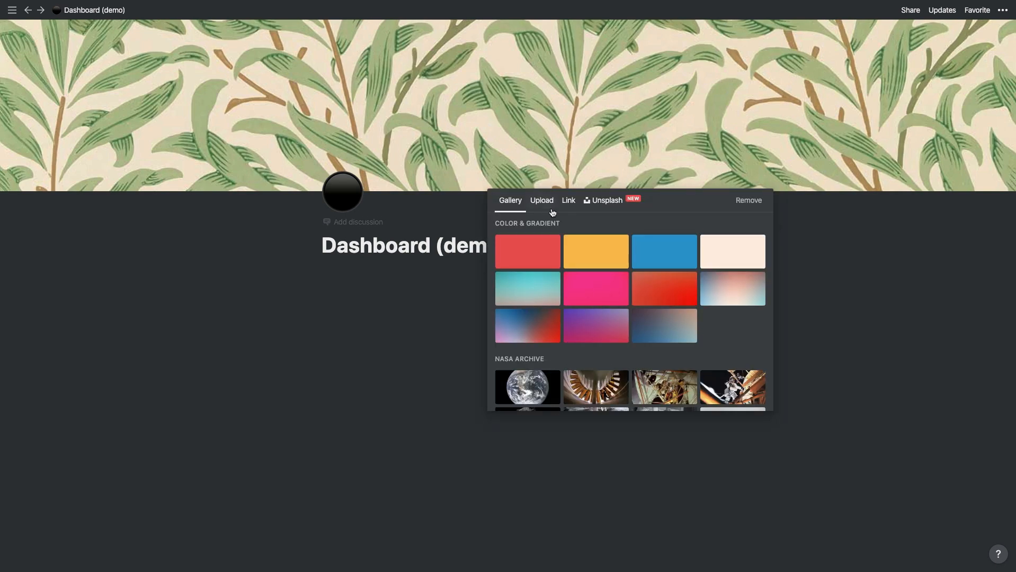
pyautogui.click(541, 200)
pyautogui.click(593, 233)
pyautogui.click(346, 90)
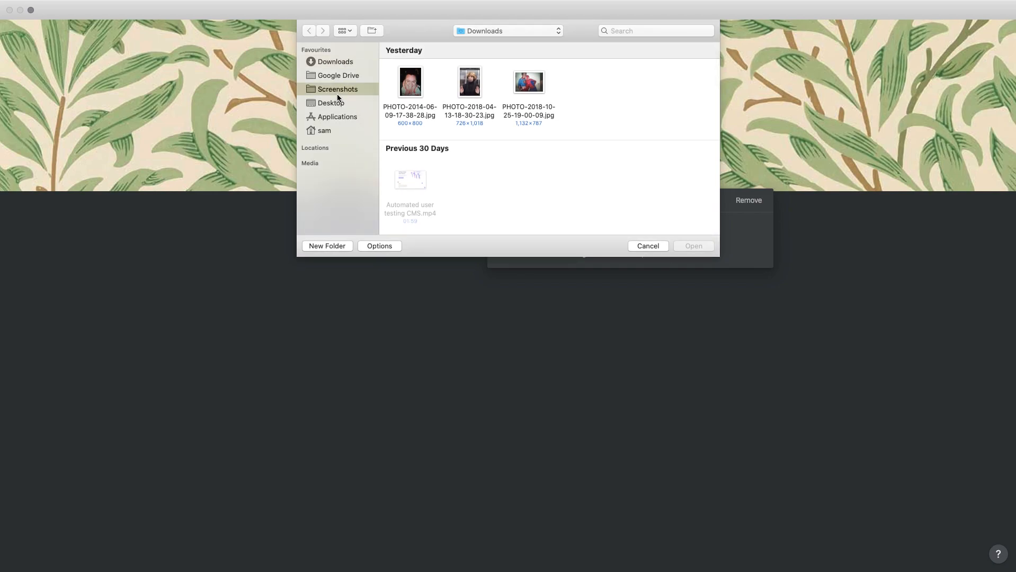
pyautogui.scroll(-2, 405, 151)
pyautogui.scroll(-3, 406, 150)
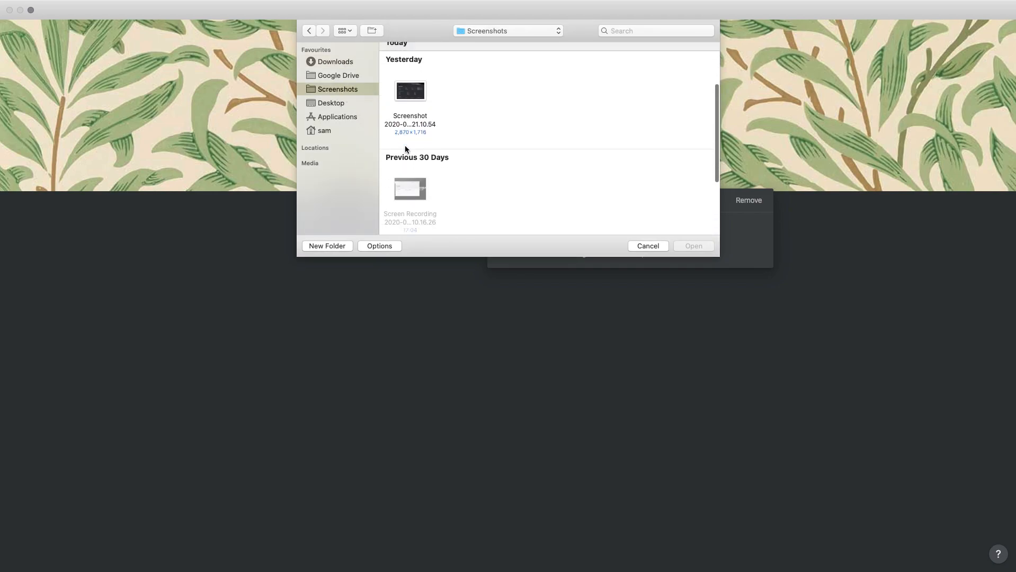
# Upload the dark tiled-architecture image from the Downloads folder as the page cover
pyautogui.click(334, 62)
pyautogui.scroll(-6, 460, 161)
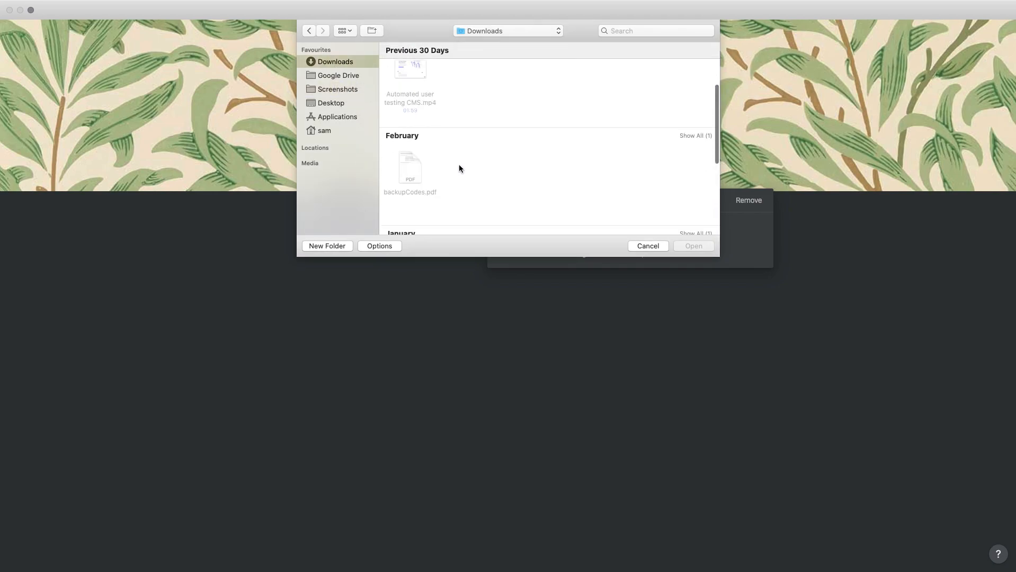
pyautogui.click(588, 178)
pyautogui.click(693, 246)
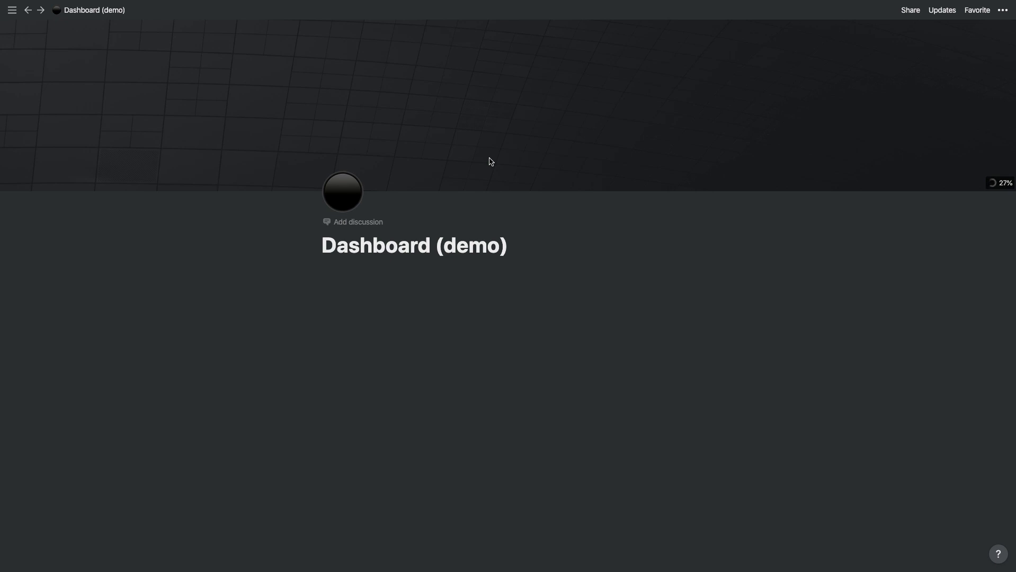
# Turn on the full width layout for the Dashboard (demo) page
pyautogui.click(1003, 11)
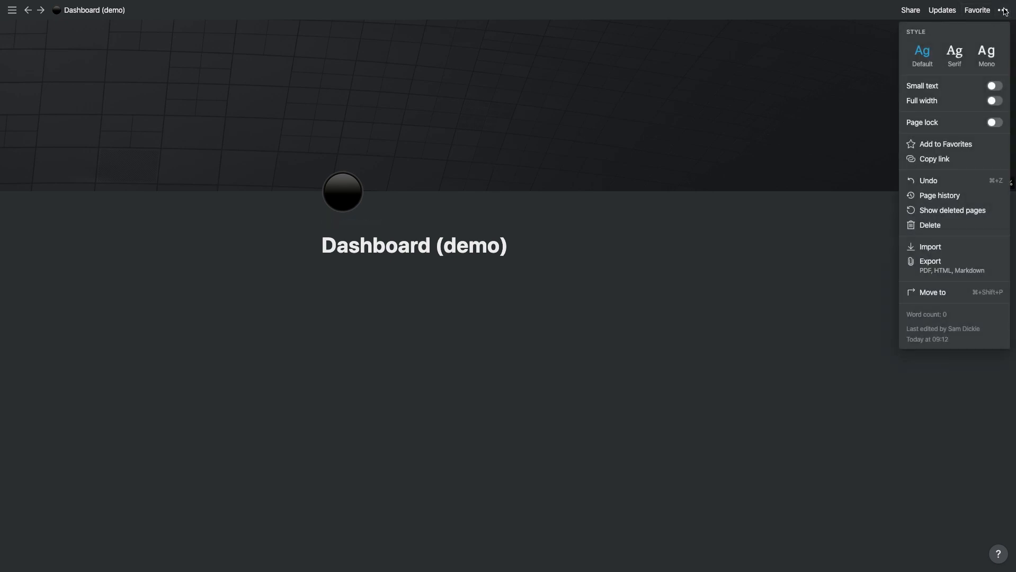
pyautogui.click(994, 101)
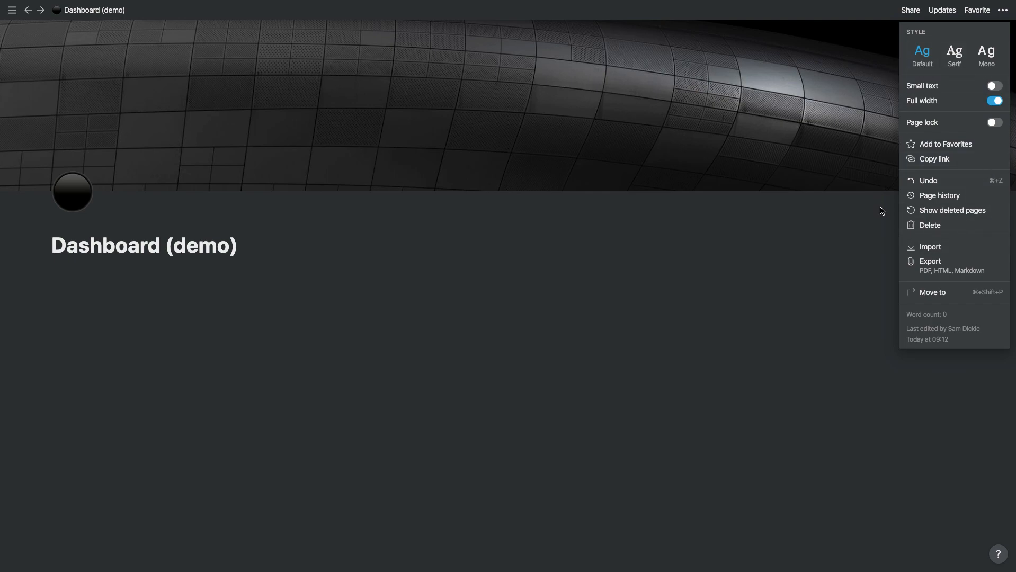
pyautogui.click(825, 236)
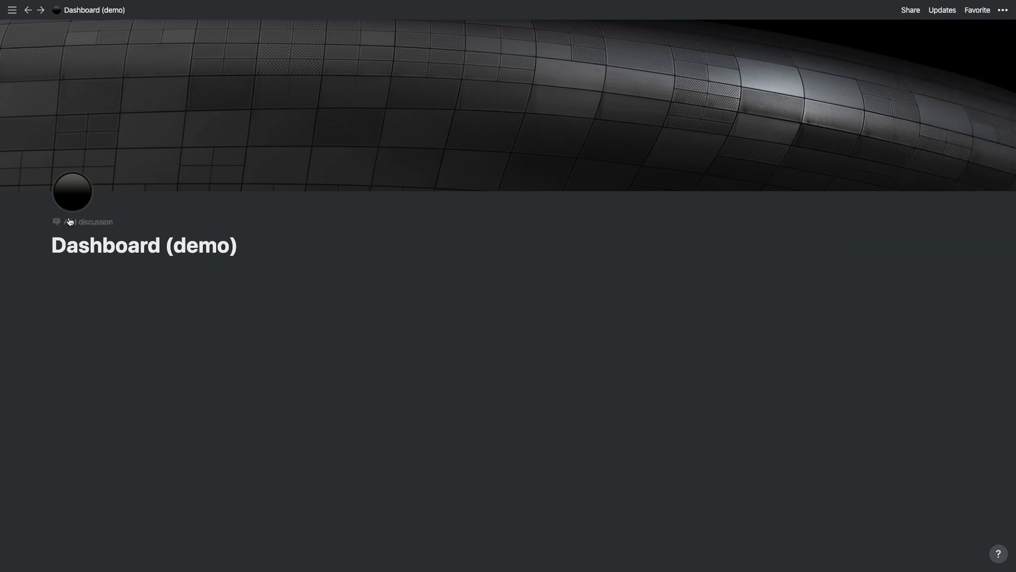
# Reposition the cover image downward so the structure's curved upper edge shows, and save the position
pyautogui.moveTo(272, 156)
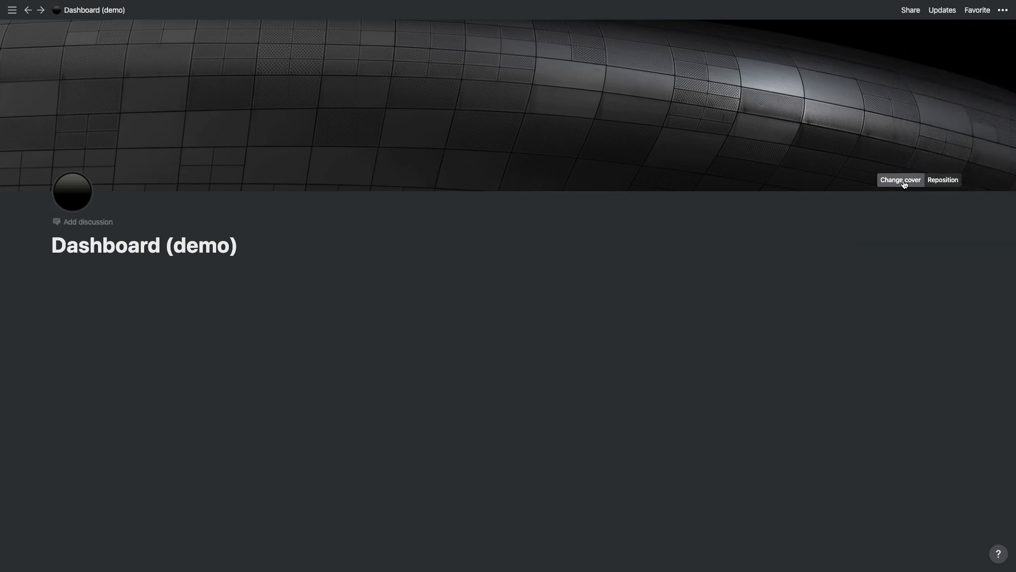
pyautogui.click(934, 181)
pyautogui.moveTo(609, 144); pyautogui.dragTo(624, 233)
pyautogui.click(911, 180)
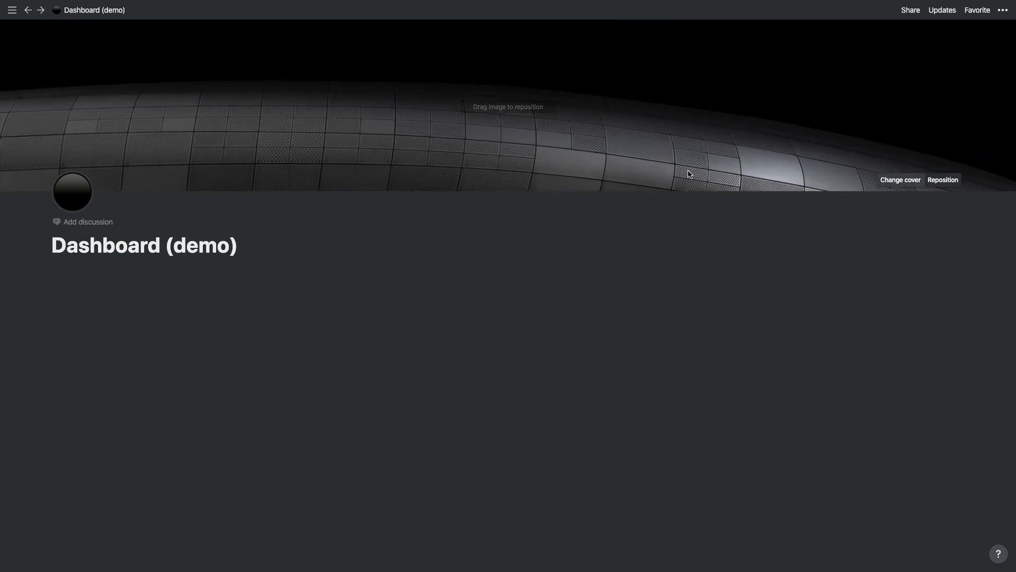
# Insert a callout block below the page title containing the text "To do list"
pyautogui.click(79, 279)
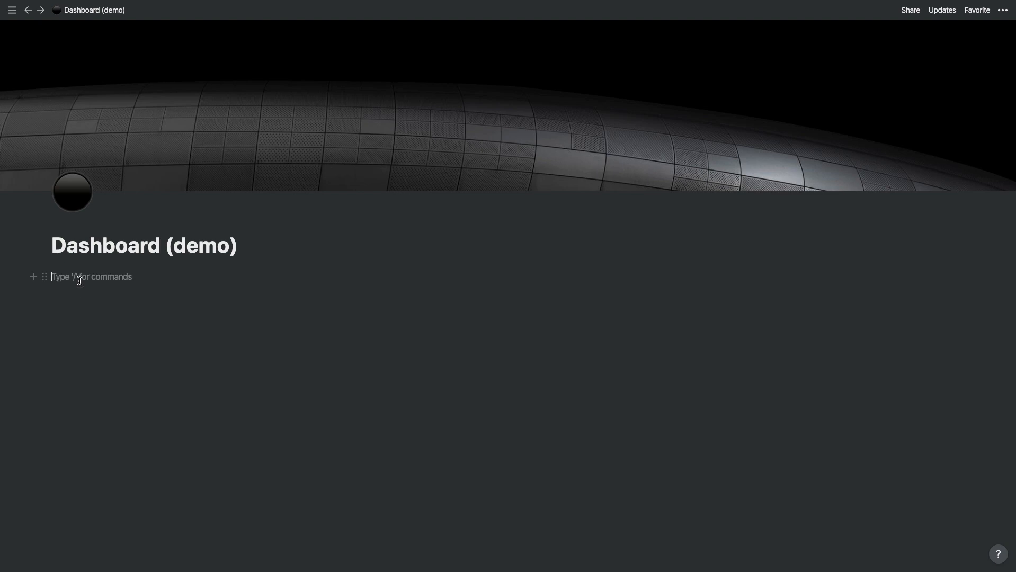
pyautogui.write('/call')
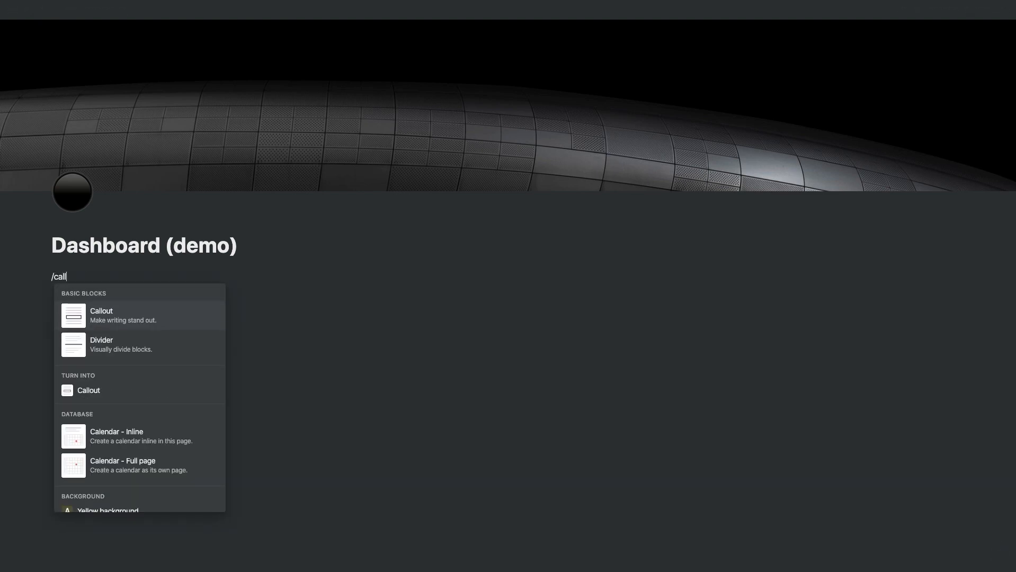
pyautogui.press('Return')
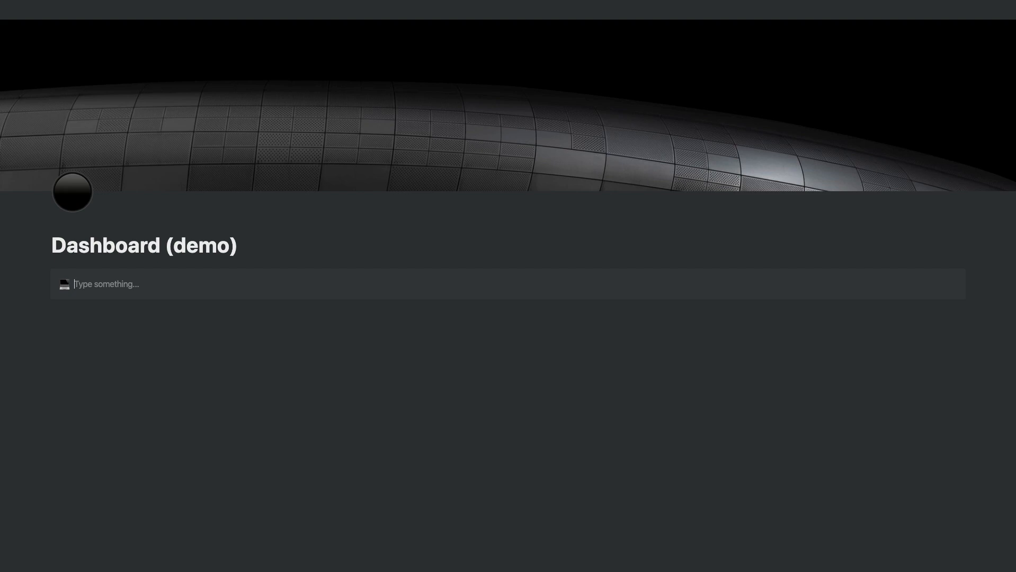
pyautogui.write('Dem')
pyautogui.write('o')
pyautogui.press('BackSpace')
pyautogui.press('BackSpace')
pyautogui.press('BackSpace')
pyautogui.press('BackSpace')
pyautogui.write('T')
pyautogui.click(89, 301)
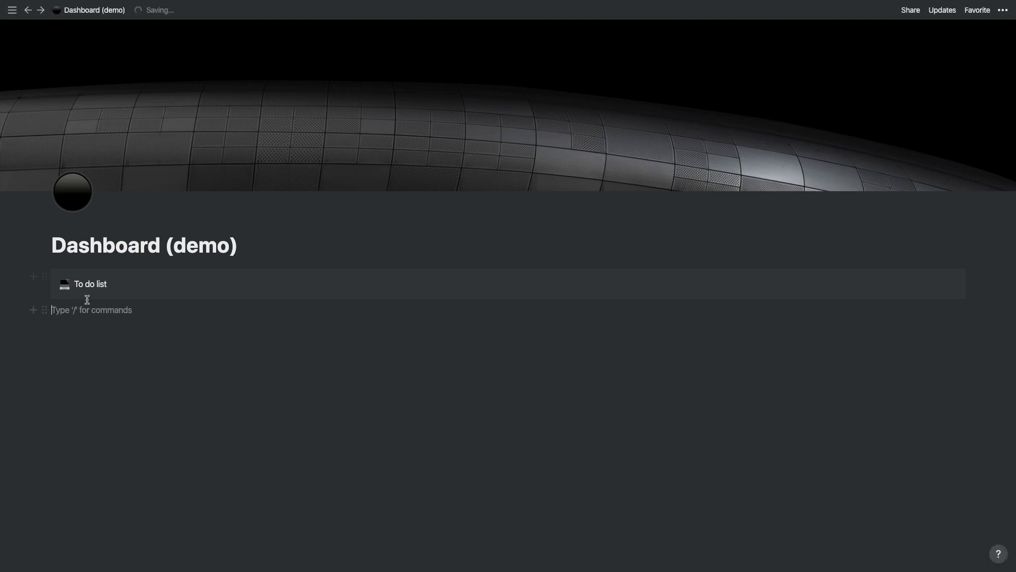
# Open the icon picker of the To do list callout and look through its emoji choices
pyautogui.click(63, 285)
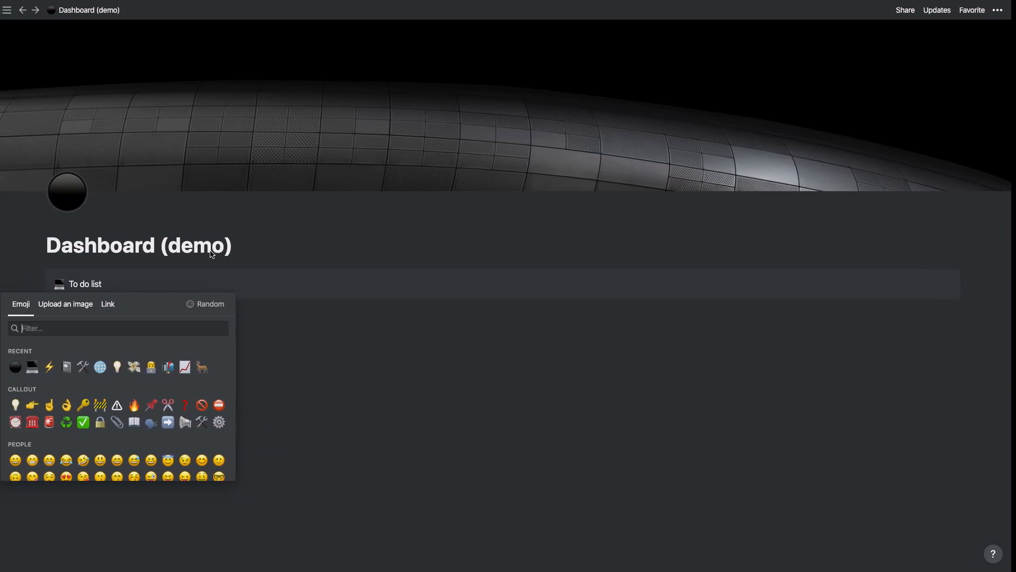
pyautogui.hotkey('ctrl', 'Left')
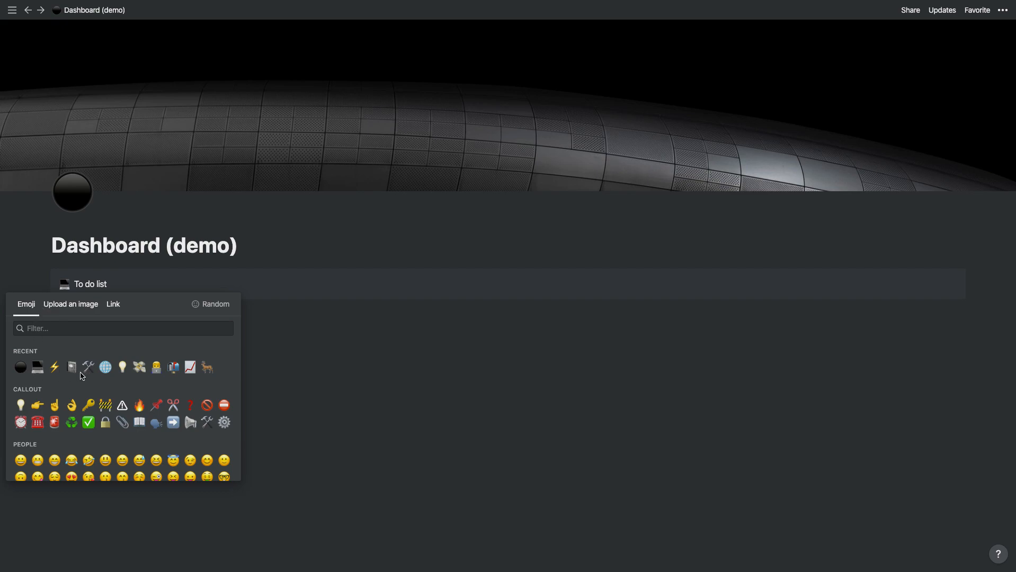
pyautogui.scroll(-3, 95, 421)
pyautogui.scroll(3, 96, 421)
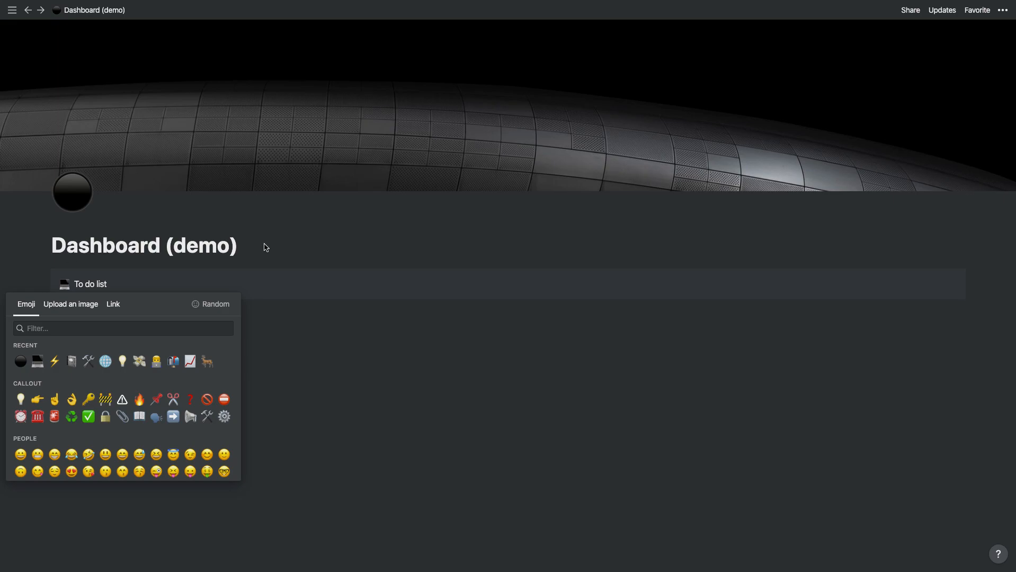
# Switch to Chrome and open the Notion Icons page of notion.vip in a new tab
pyautogui.hotkey('ctrl', 'Left')
pyautogui.hotkey('ctrl', 'Left')
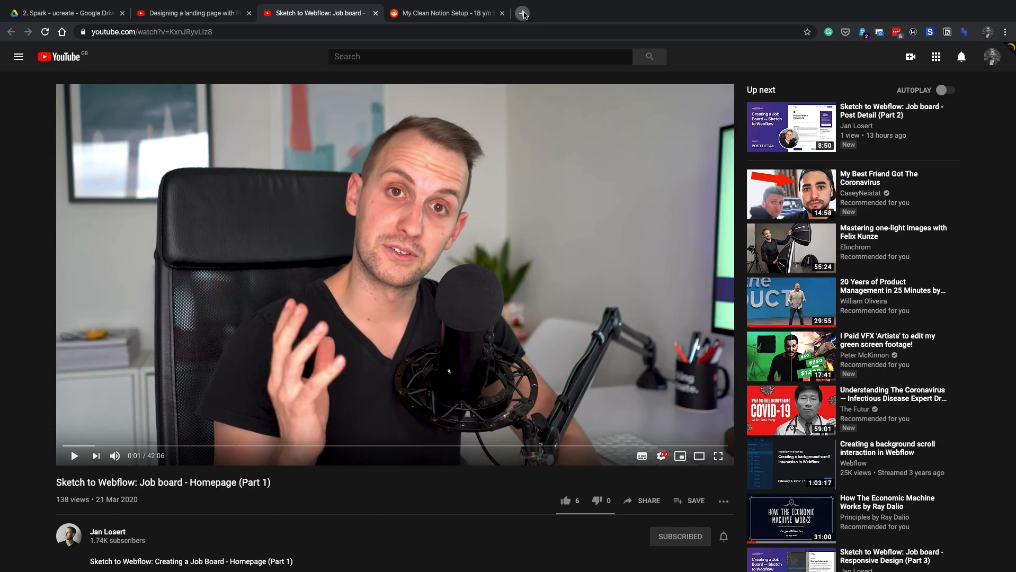
pyautogui.click(520, 13)
pyautogui.write('notion')
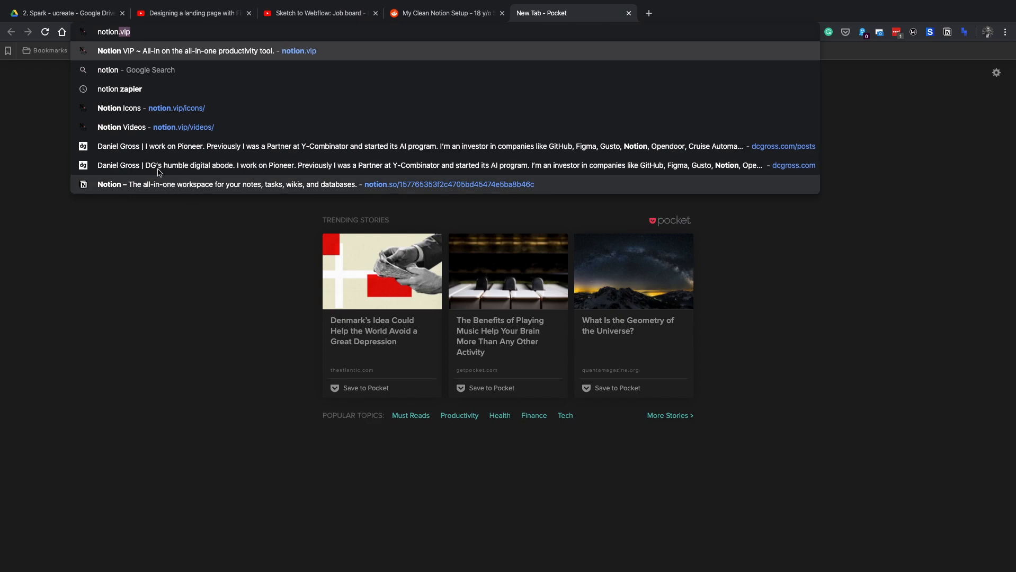
pyautogui.click(137, 53)
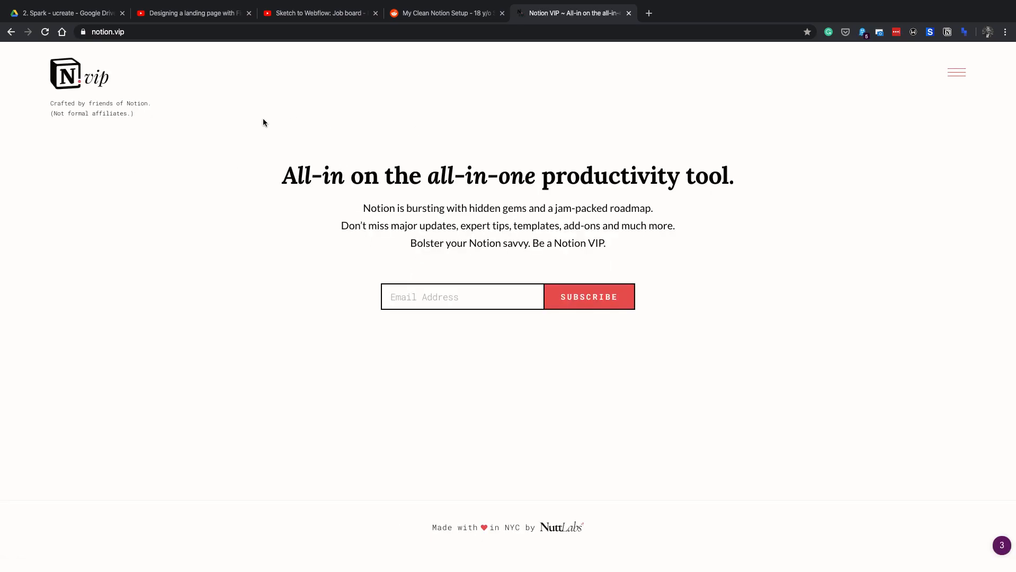
pyautogui.click(951, 78)
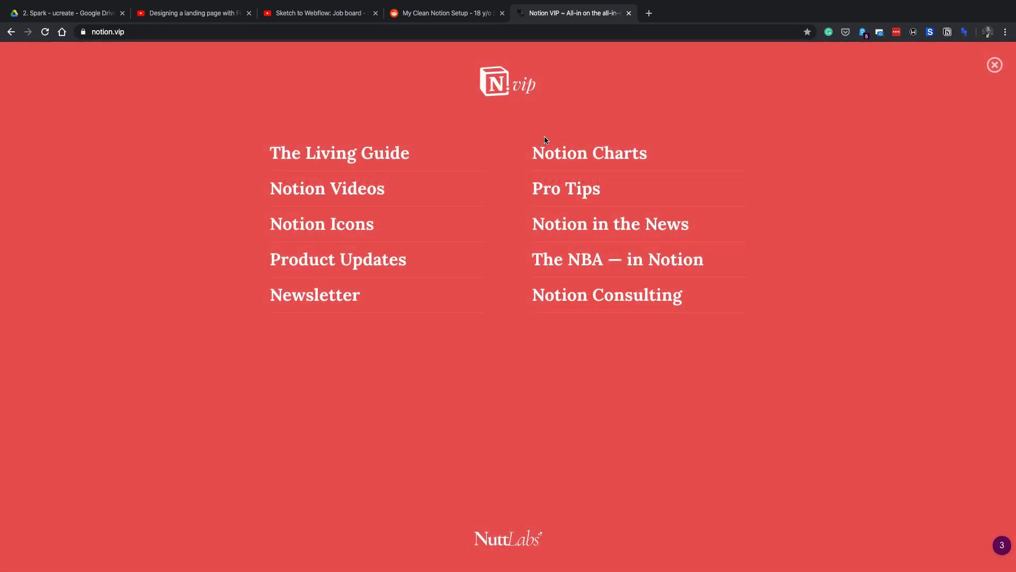
pyautogui.click(344, 231)
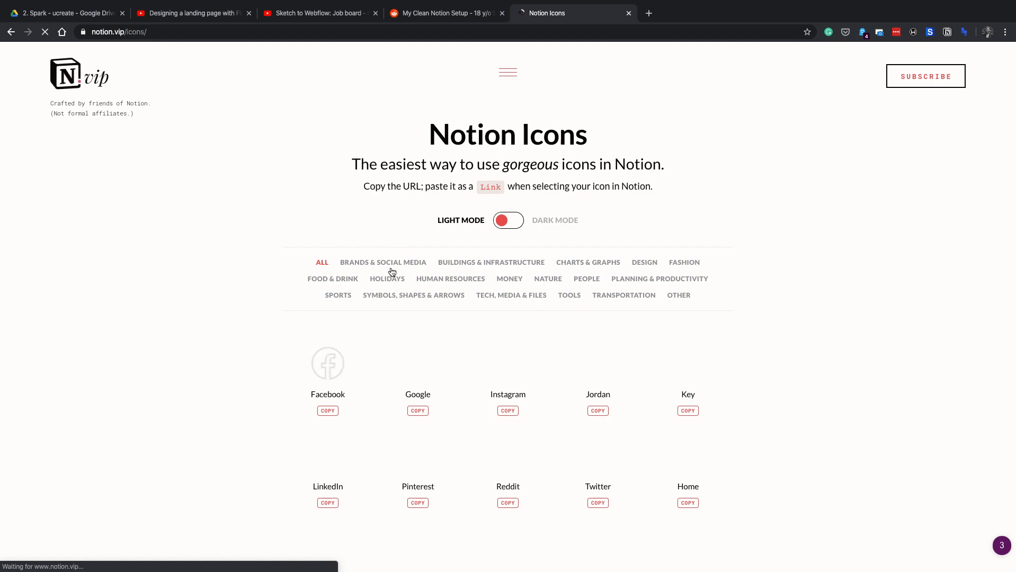
# Copy the image link of the light-mode Dashboard icon from the icon gallery
pyautogui.scroll(-5, 379, 272)
pyautogui.scroll(-2, 379, 276)
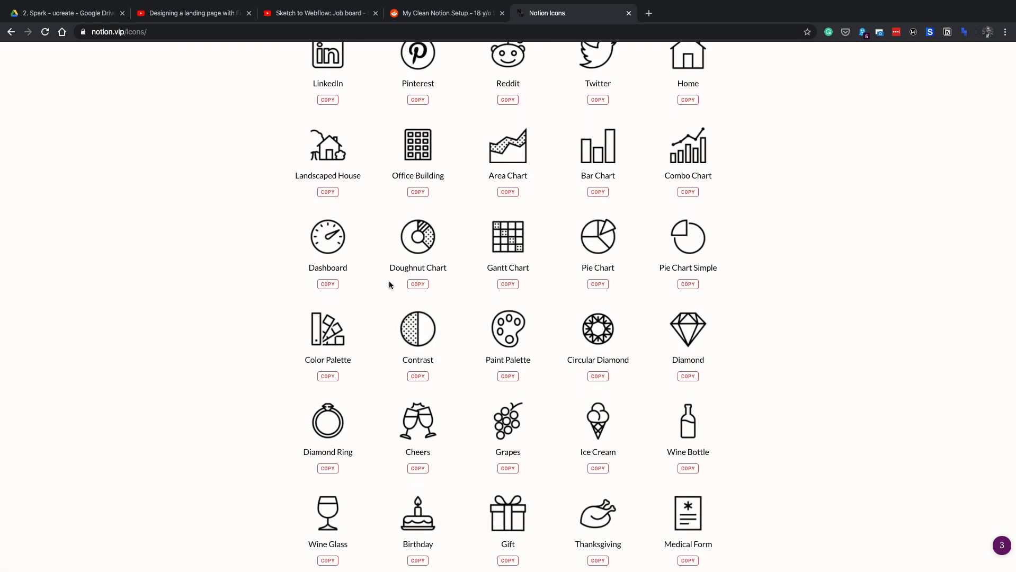
pyautogui.click(328, 284)
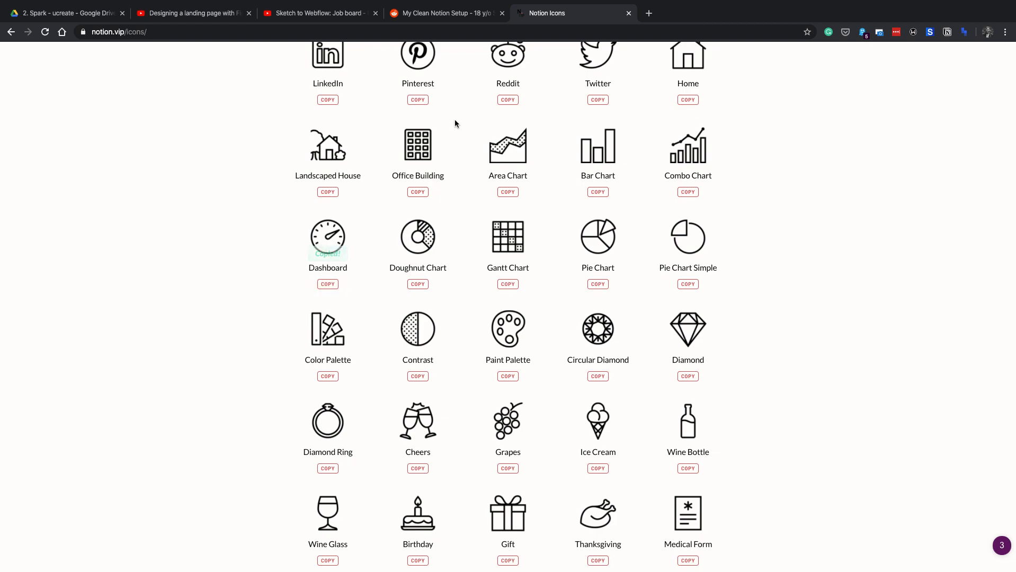
pyautogui.hotkey('ctrl', 'Right')
pyautogui.hotkey('ctrl', 'Right')
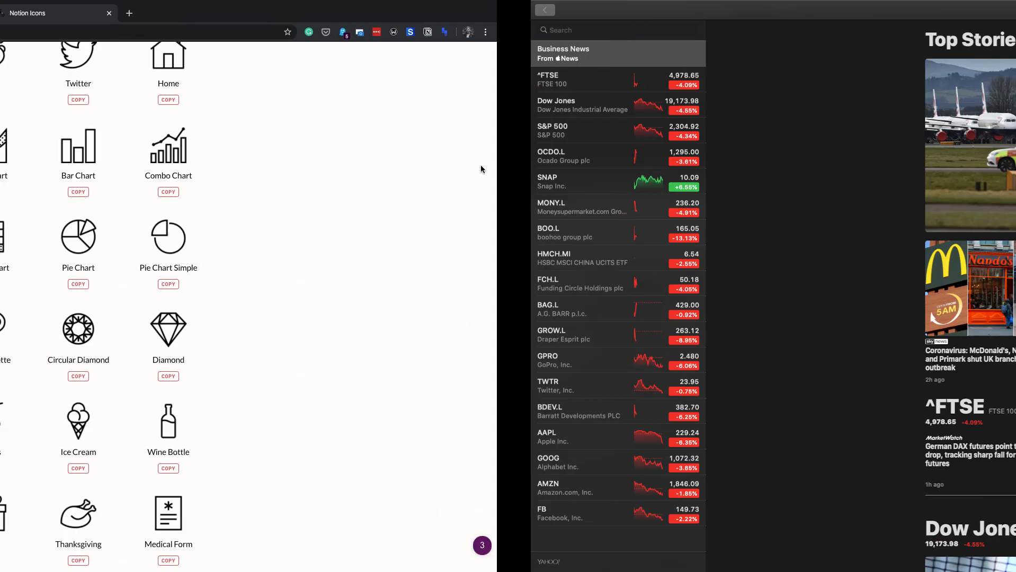
pyautogui.click(114, 305)
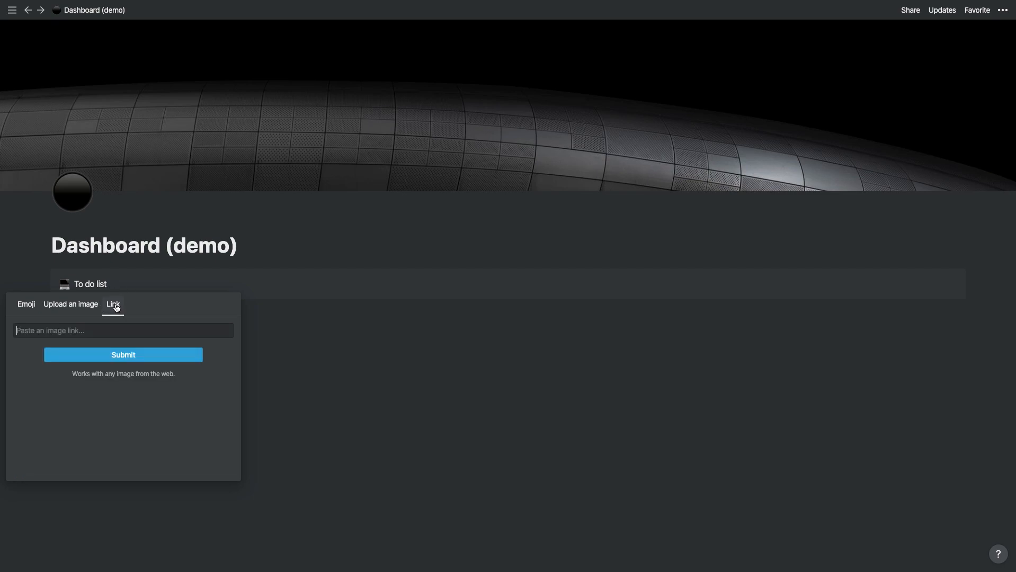
pyautogui.click(72, 330)
pyautogui.press('super+v')
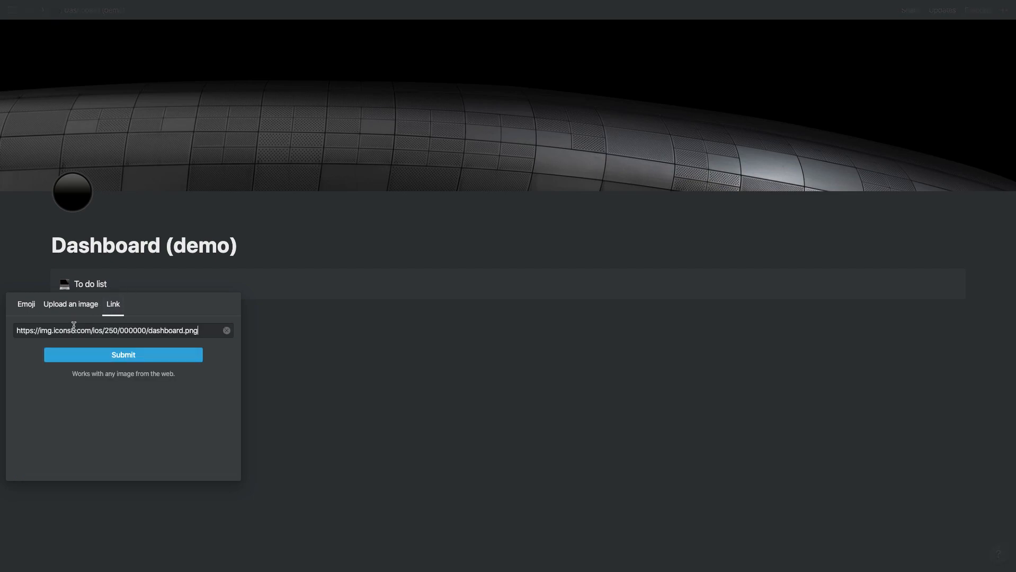
pyautogui.click(119, 355)
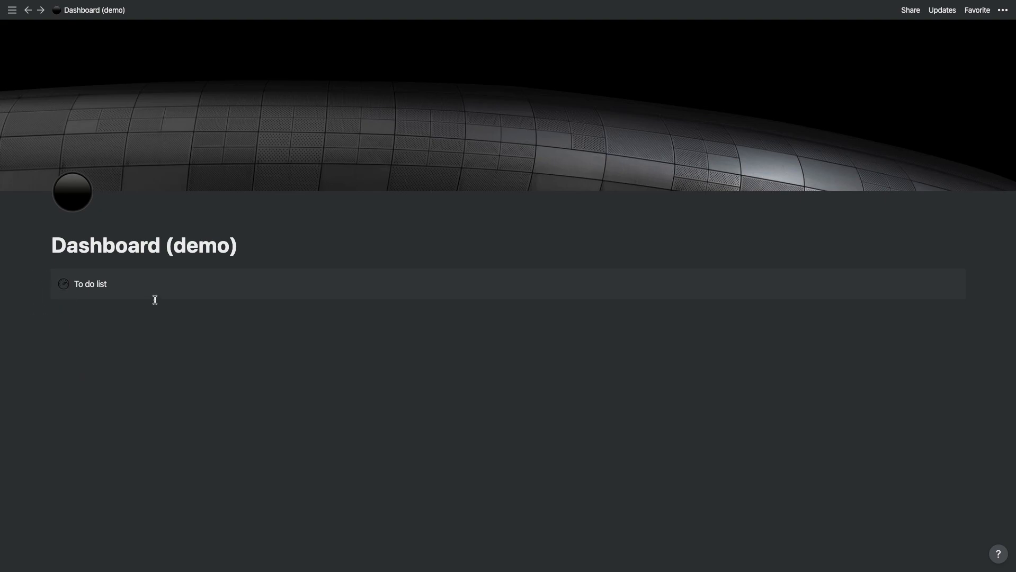
# Return to the Notion Icons page in Chrome, turn on dark mode and copy the link of the white Dashboard icon
pyautogui.hotkey('ctrl', 'Left')
pyautogui.hotkey('ctrl', 'Left')
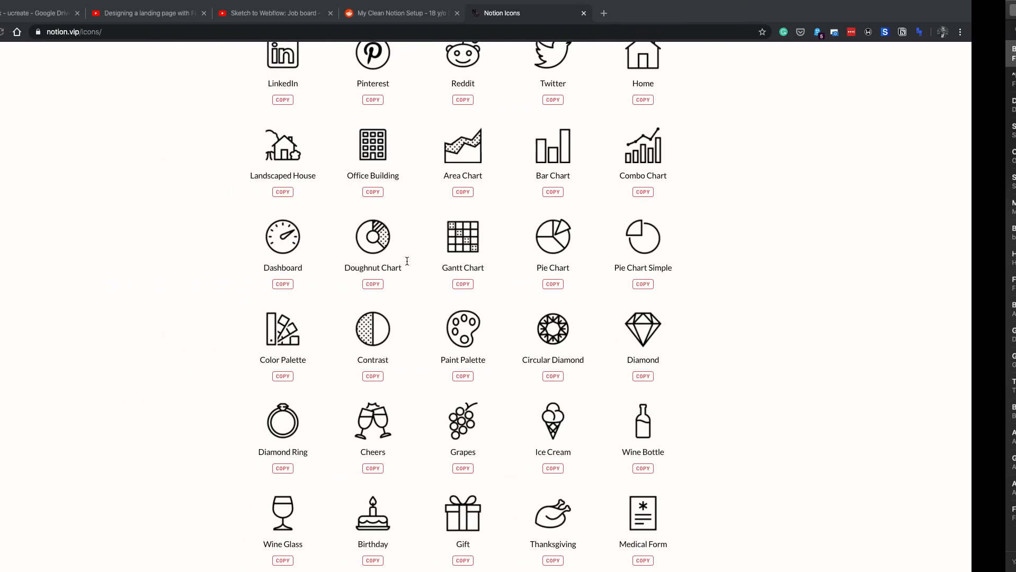
pyautogui.scroll(10, 561, 151)
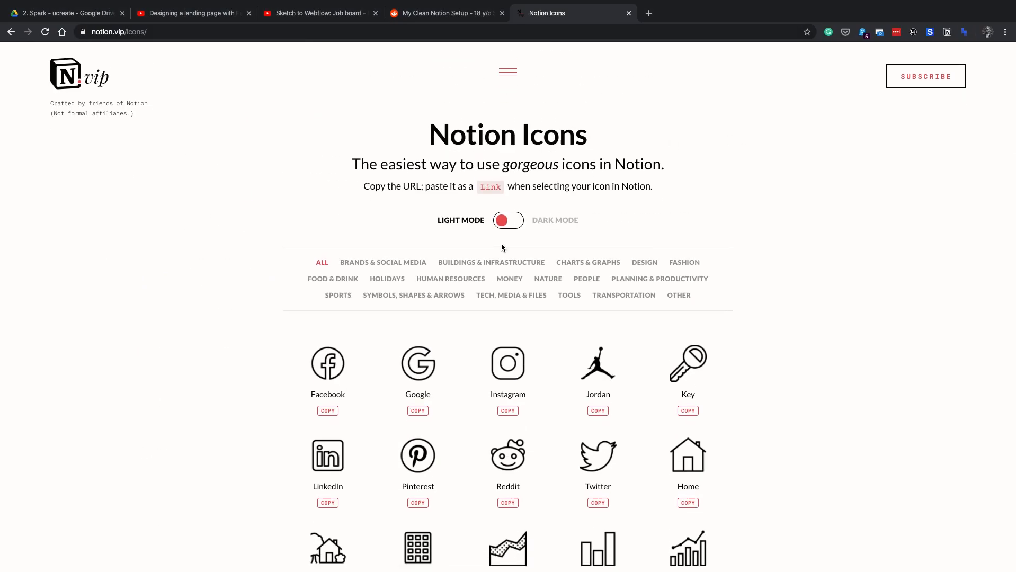
pyautogui.click(518, 224)
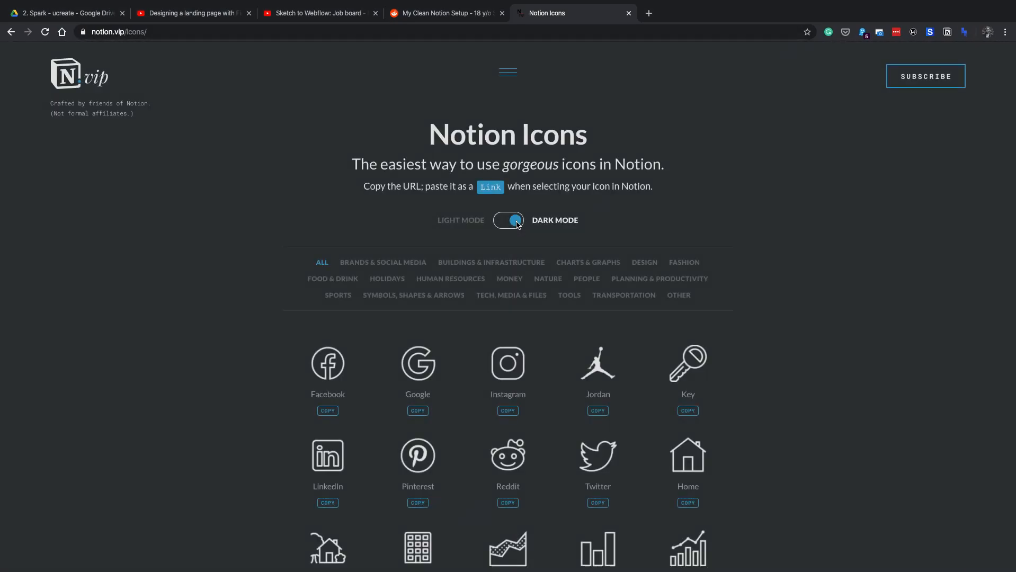
pyautogui.scroll(-6, 460, 311)
pyautogui.scroll(-1, 460, 311)
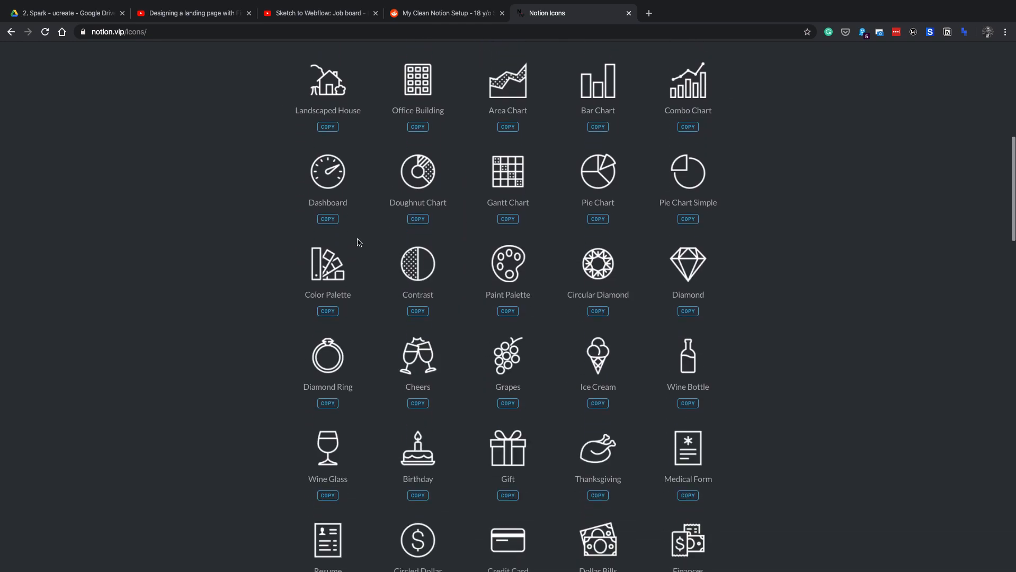
pyautogui.click(334, 218)
pyautogui.hotkey('ctrl', 'Right')
pyautogui.hotkey('ctrl', 'Right')
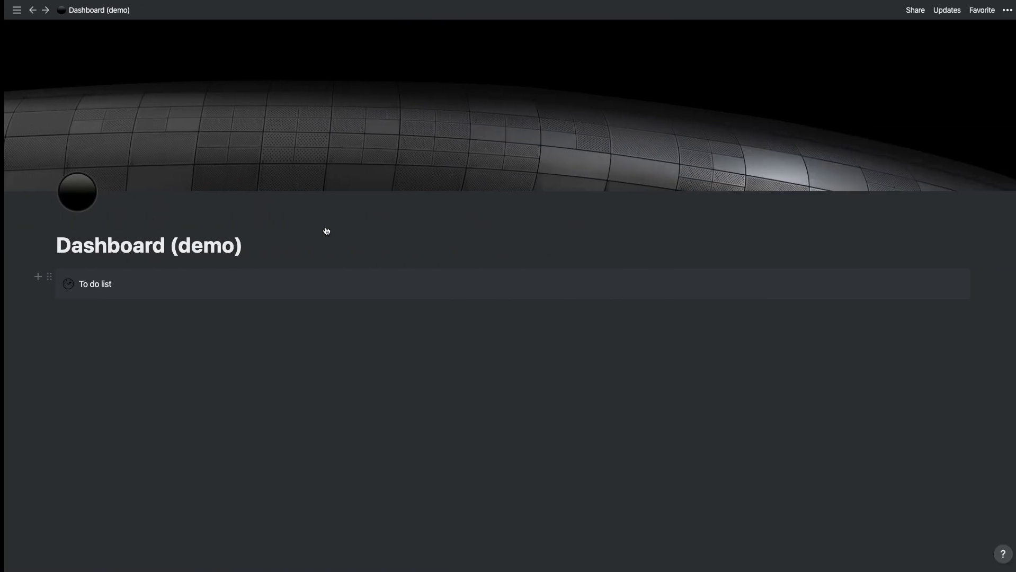
pyautogui.click(63, 284)
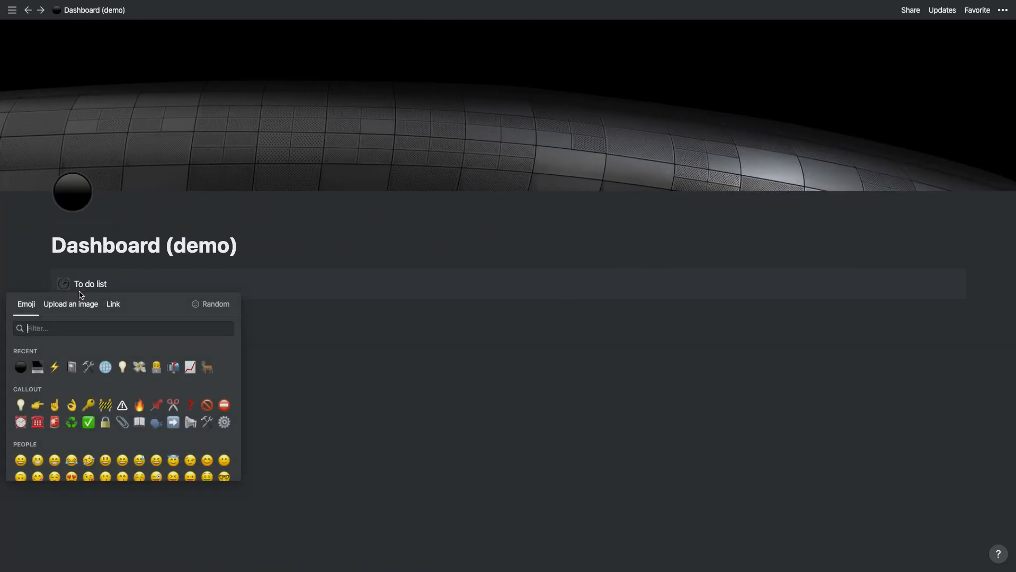
pyautogui.click(109, 305)
pyautogui.hotkey('ctrl', 'v')
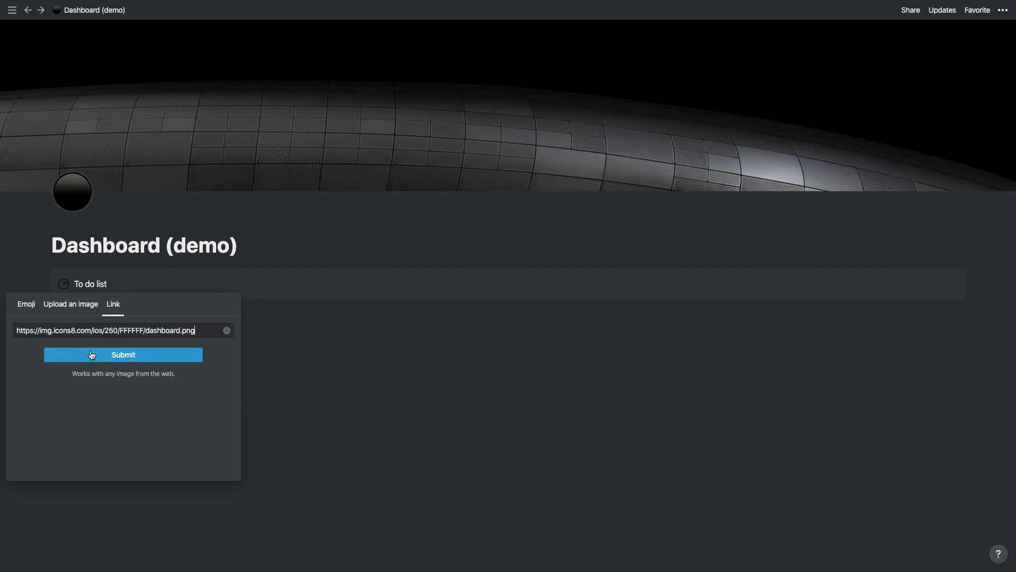
pyautogui.click(87, 354)
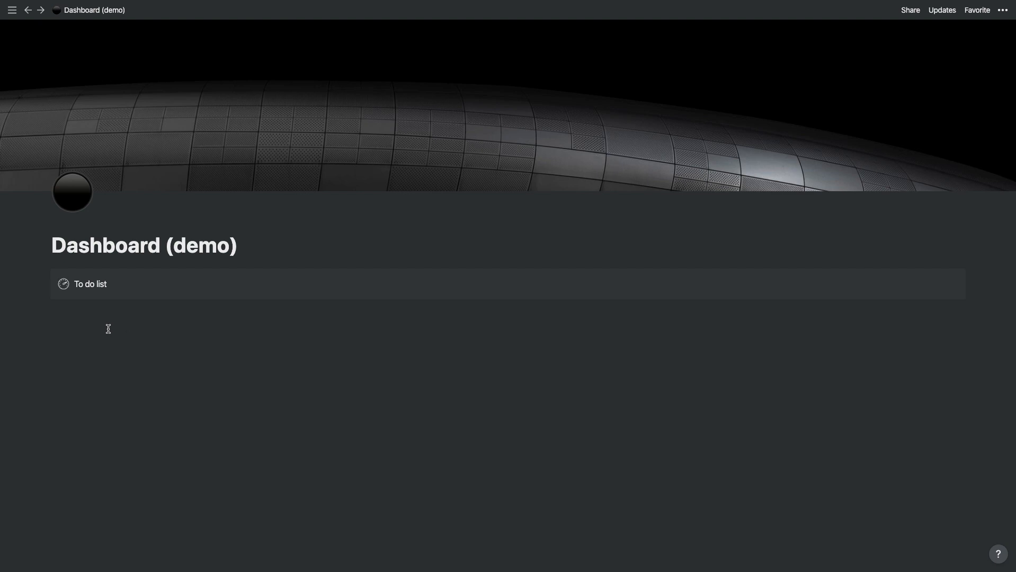
# Add a callout block with the text "Demo 1" below the To do list callout
pyautogui.click(138, 316)
pyautogui.write('/call')
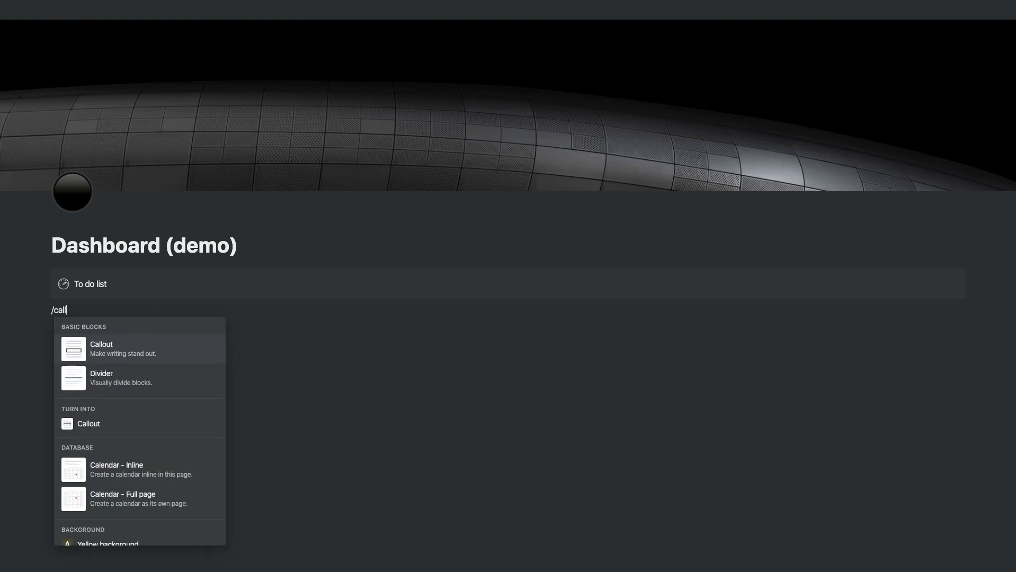
pyautogui.press('Return')
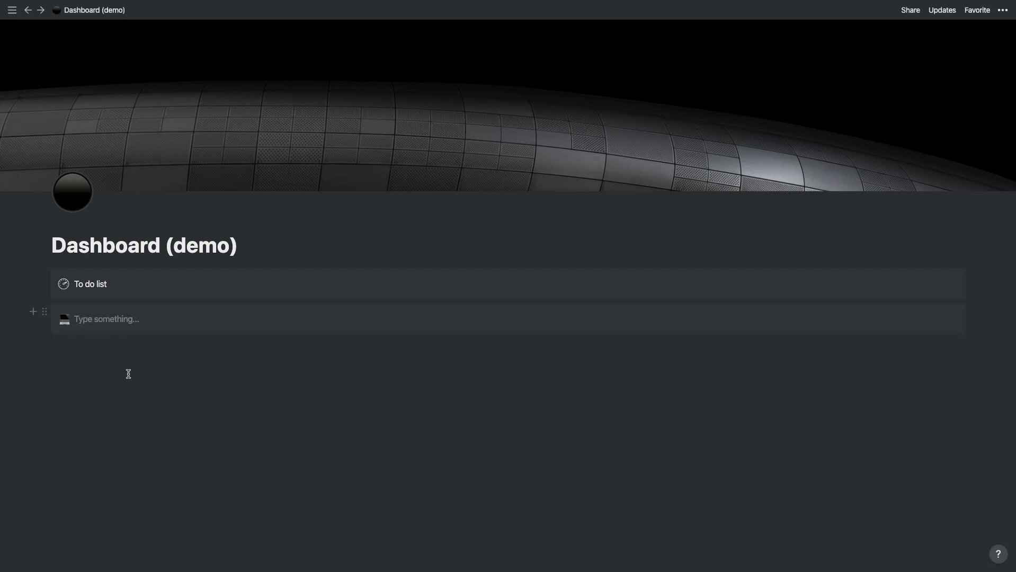
pyautogui.write('Demo 1')
pyautogui.press('Return')
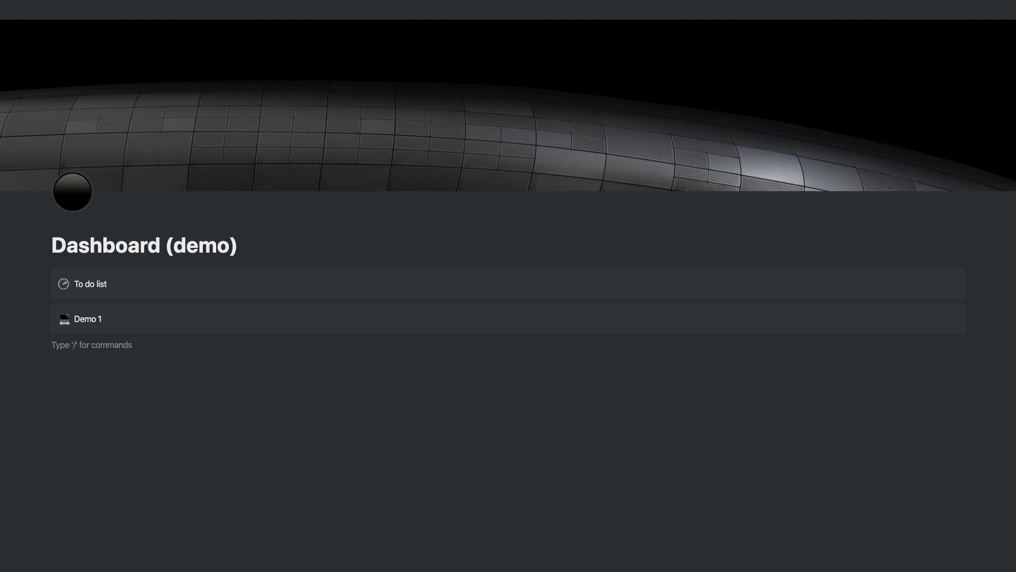
# Add another callout block below Demo 1 with the text "Demo 3"
pyautogui.write('/call')
pyautogui.press('Return')
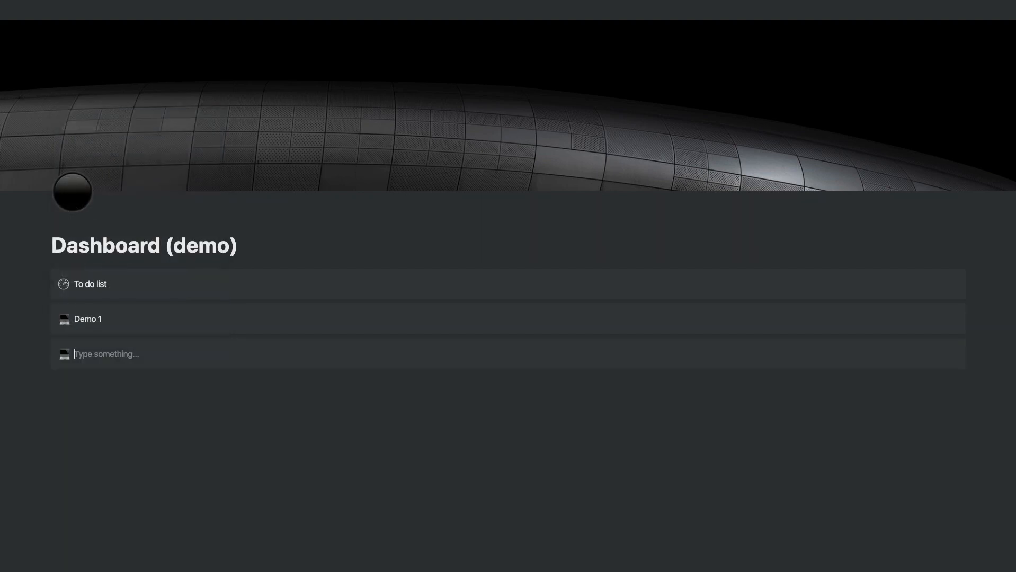
pyautogui.write('Demo 3')
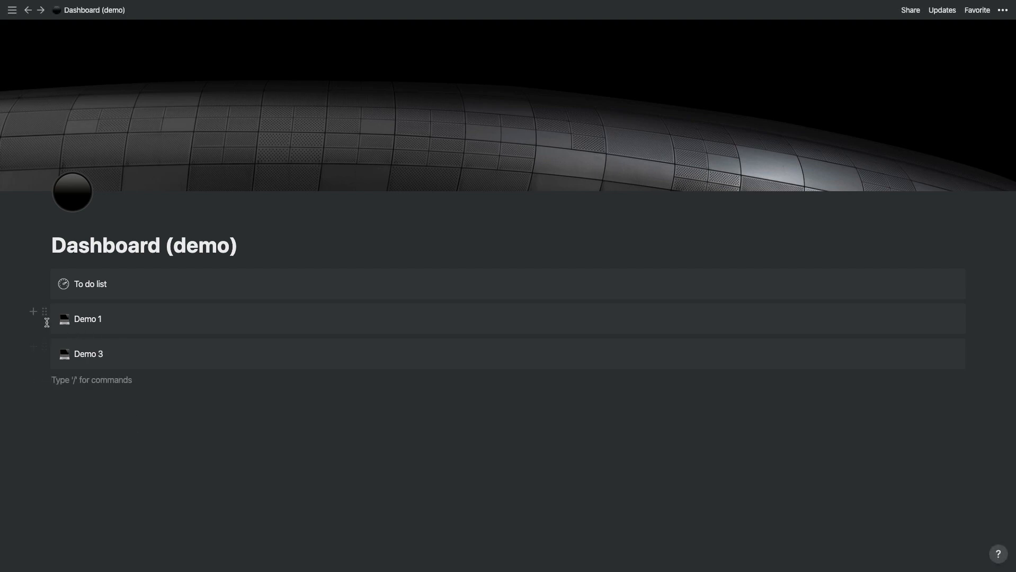
# Arrange the callouts in three side-by-side columns, with Demo 1 beside To do list and Demo 3 at the far end
pyautogui.moveTo(44, 318); pyautogui.dragTo(967, 282)
pyautogui.moveTo(45, 329); pyautogui.dragTo(975, 294)
# Add a full-width callout block below the three-column row with the text "Demo 3"
pyautogui.click(495, 377)
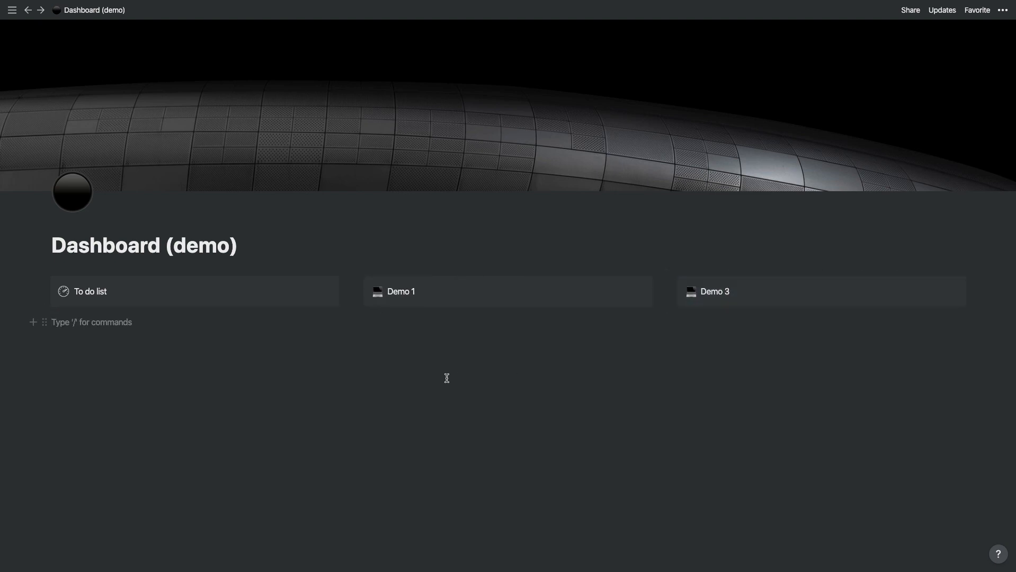
pyautogui.write('/call')
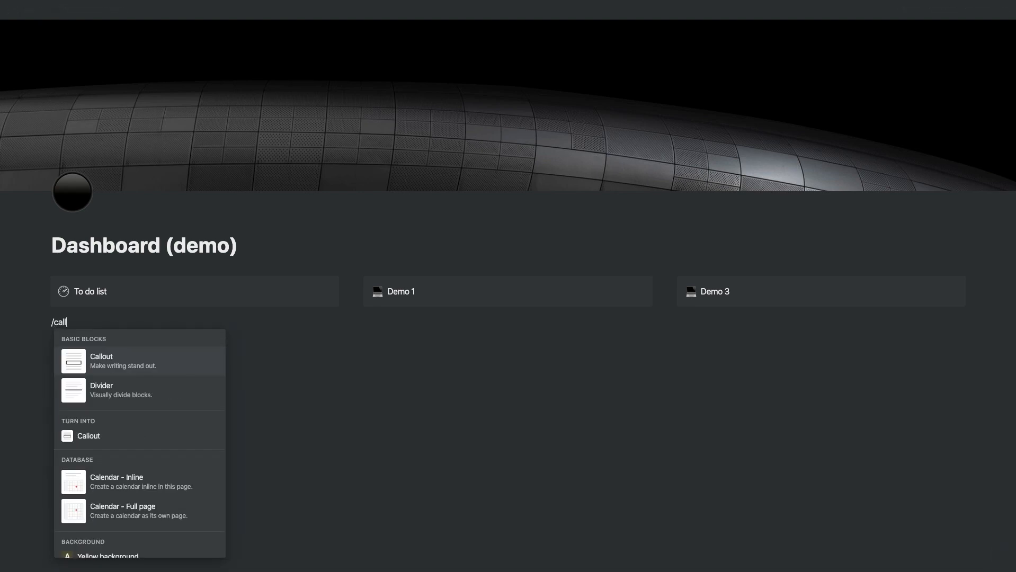
pyautogui.click(132, 361)
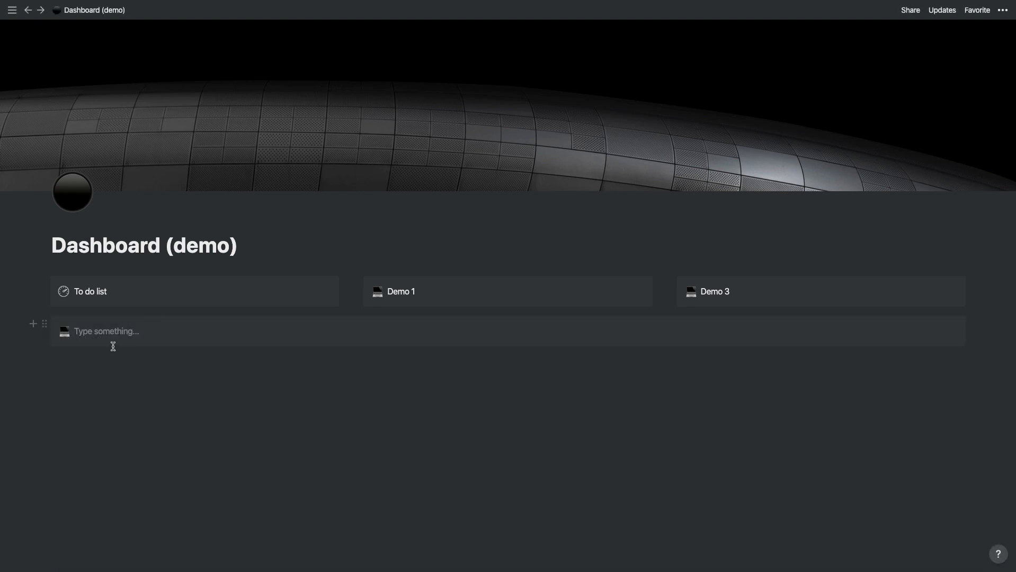
pyautogui.write('Demo 4')
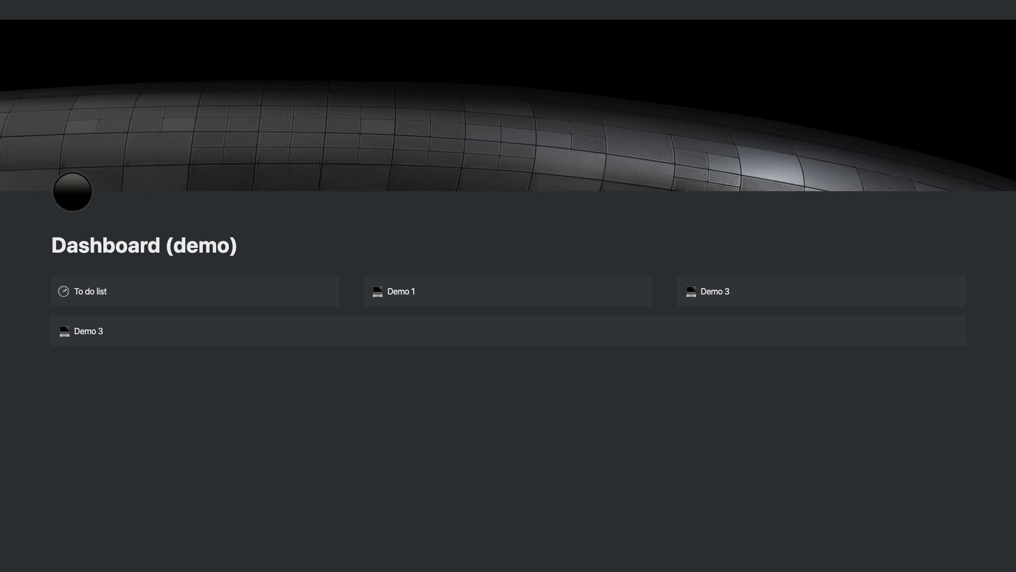
# Change the full-width callout's text to "Demo 4" and add another callout block below it with the text "Demo 5"
pyautogui.press('Return')
pyautogui.write('/')
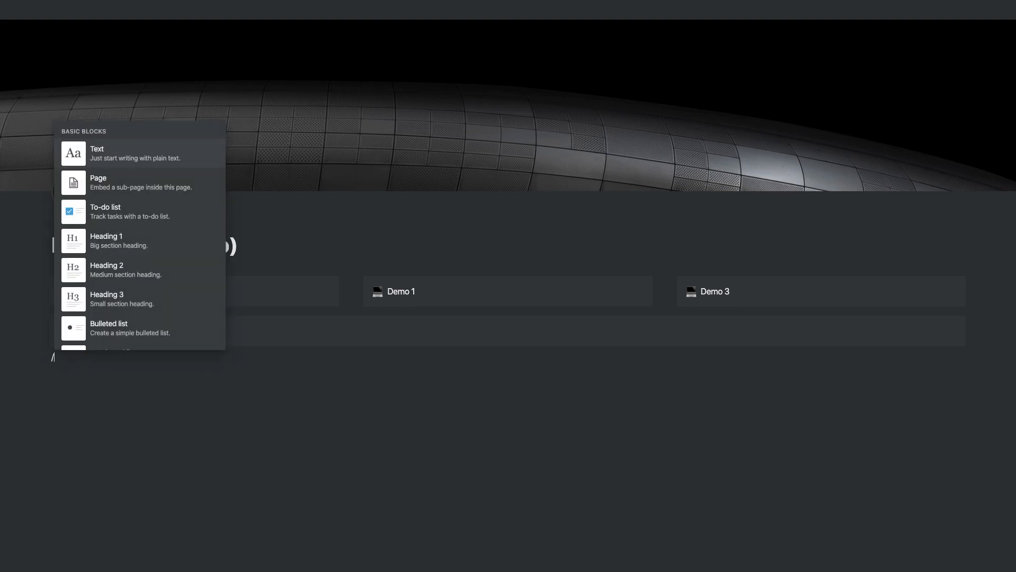
pyautogui.write('call')
pyautogui.press('Return')
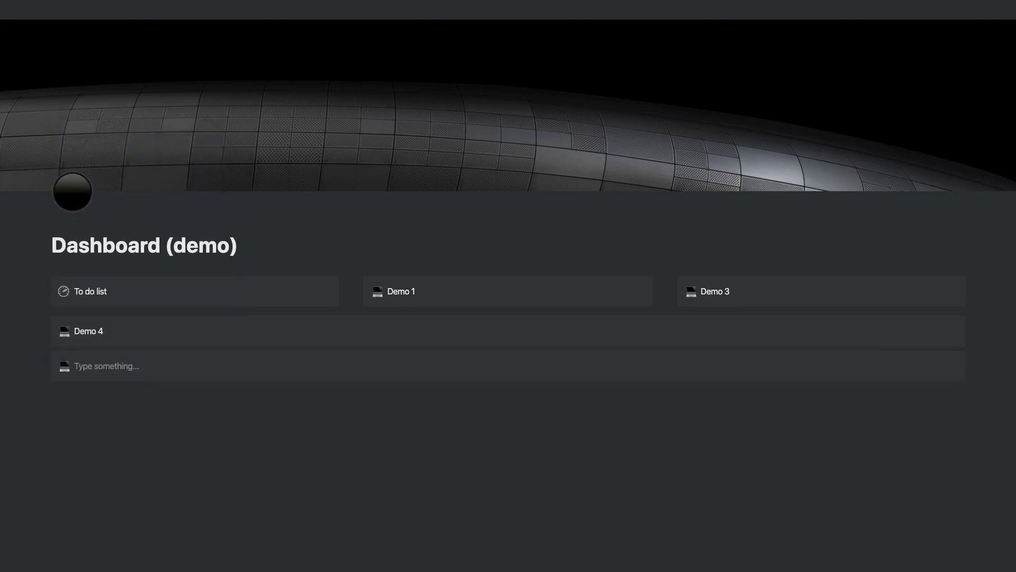
pyautogui.write('Demo 5')
pyautogui.click(110, 392)
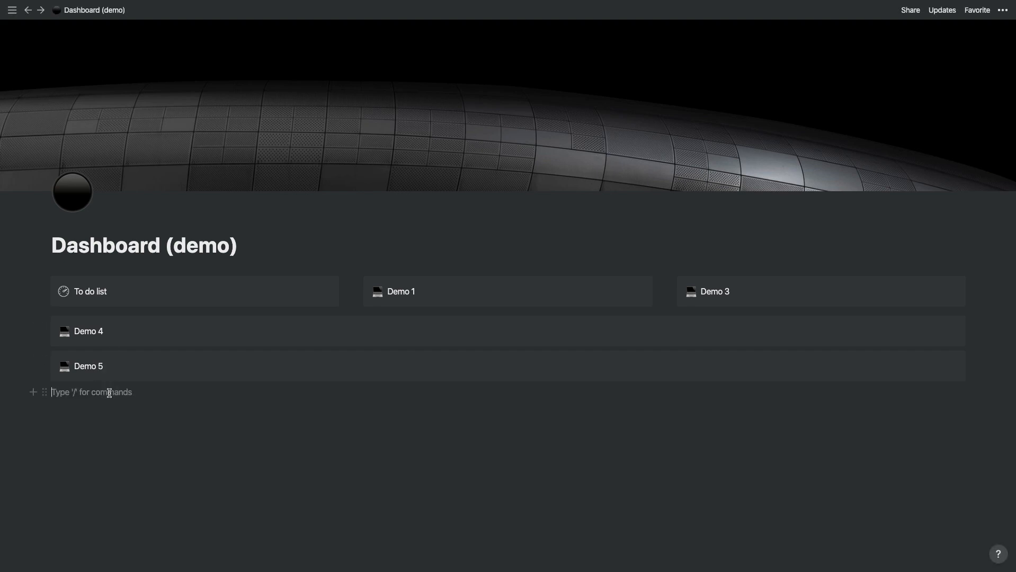
# Add a callout block below Demo 5 with the text "Demo 6"
pyautogui.write('/call')
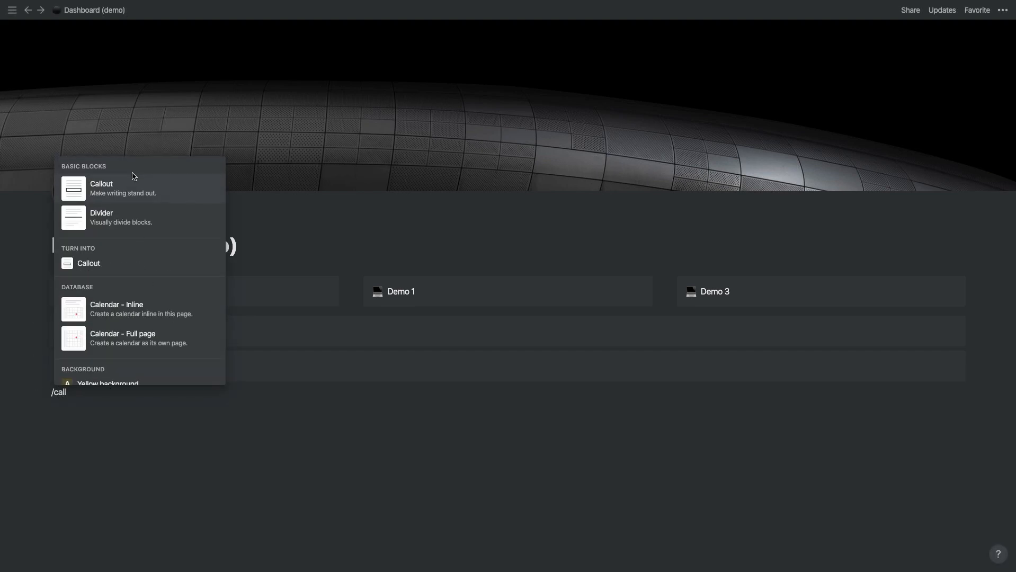
pyautogui.click(127, 194)
pyautogui.write('De')
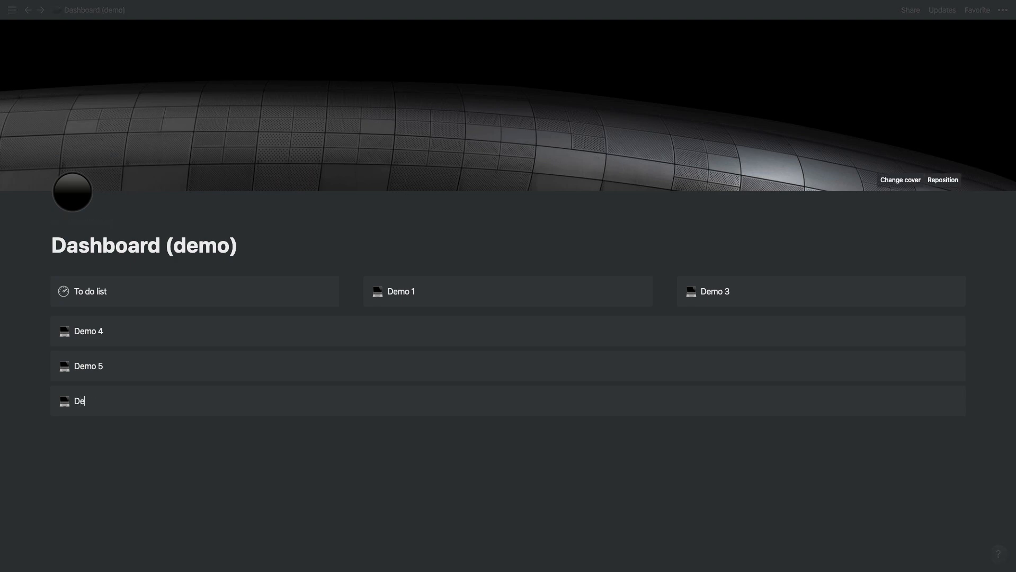
pyautogui.write('mo 6')
pyautogui.click(118, 443)
# Arrange the second row in three side-by-side columns, with Demo 5 beside Demo 4 and Demo 6 at the far end
pyautogui.moveTo(45, 360); pyautogui.dragTo(961, 329)
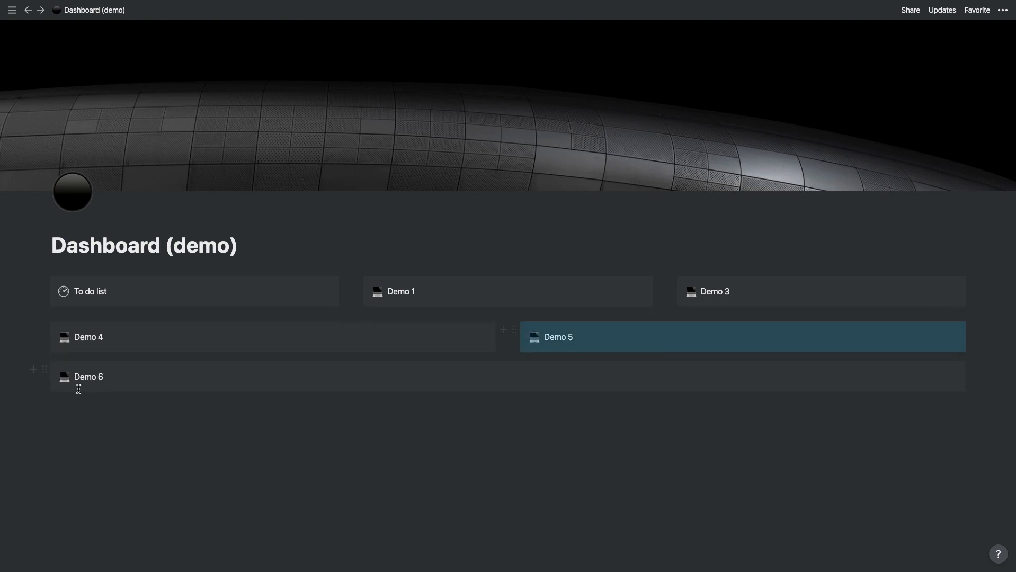
pyautogui.moveTo(45, 368); pyautogui.dragTo(972, 333)
pyautogui.click(554, 408)
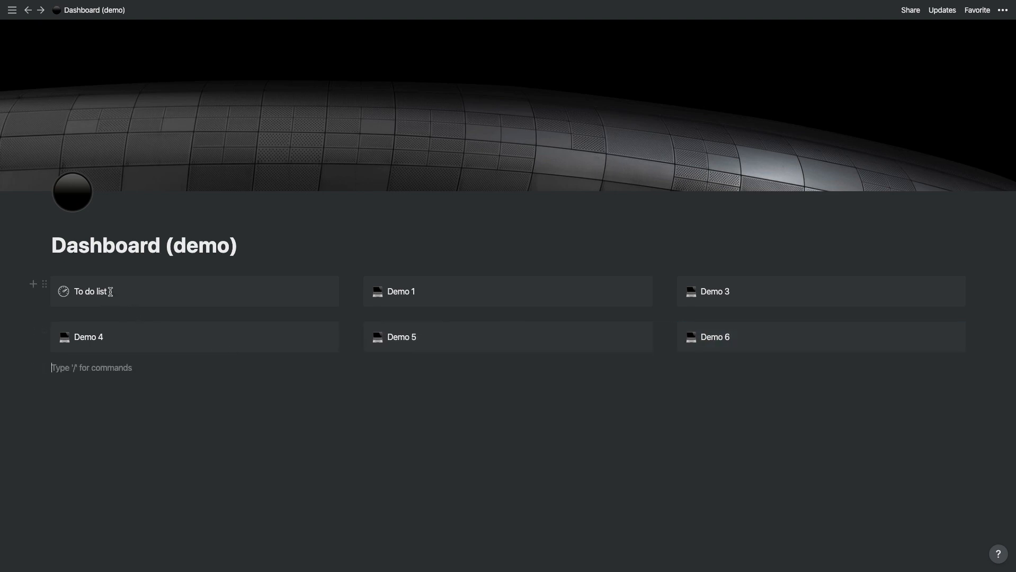
# Open the favourited To do list page and copy its link
pyautogui.moveTo(111, 292); pyautogui.dragTo(63, 292)
pyautogui.moveTo(12, 15)
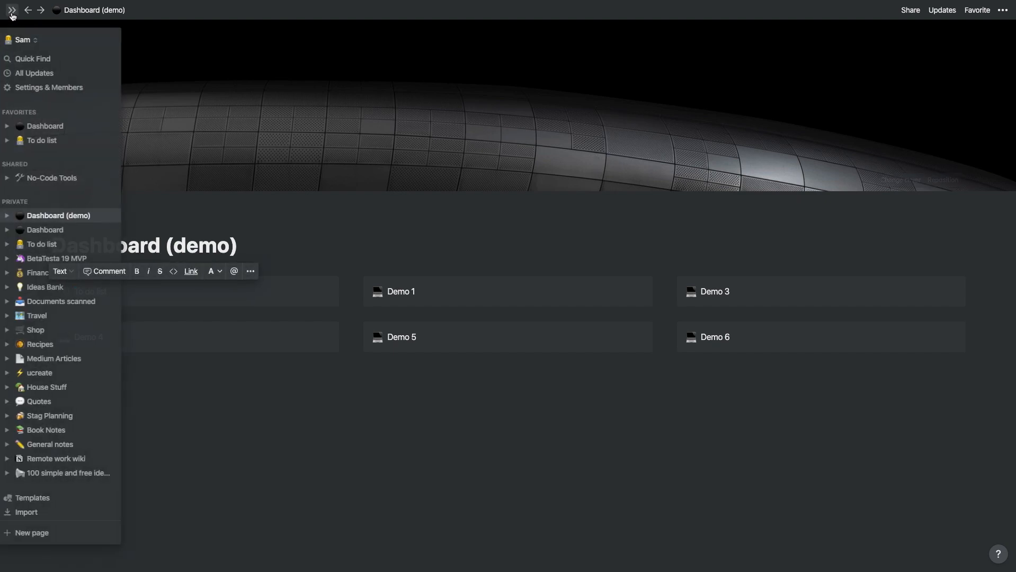
pyautogui.click(41, 140)
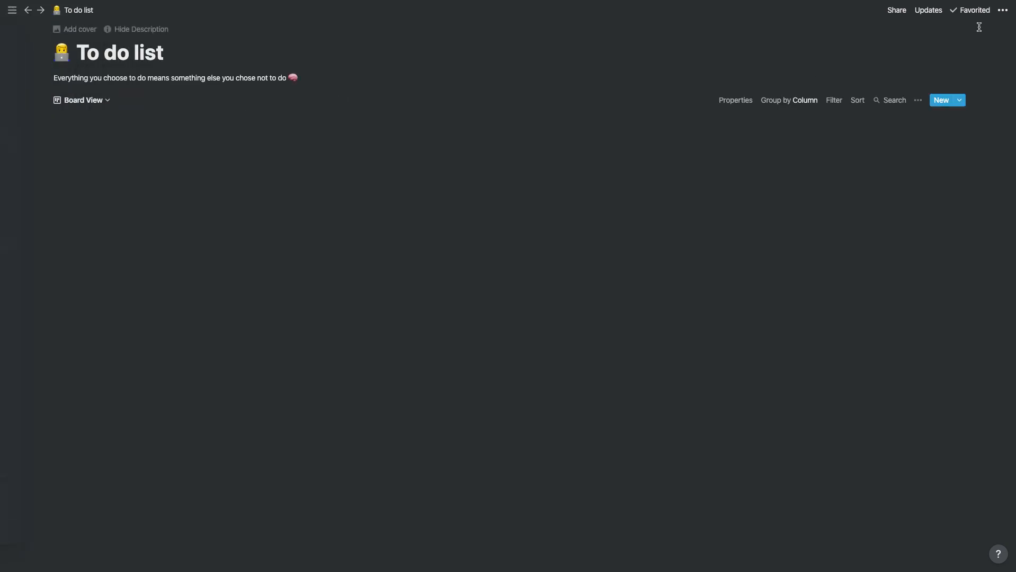
pyautogui.click(1001, 10)
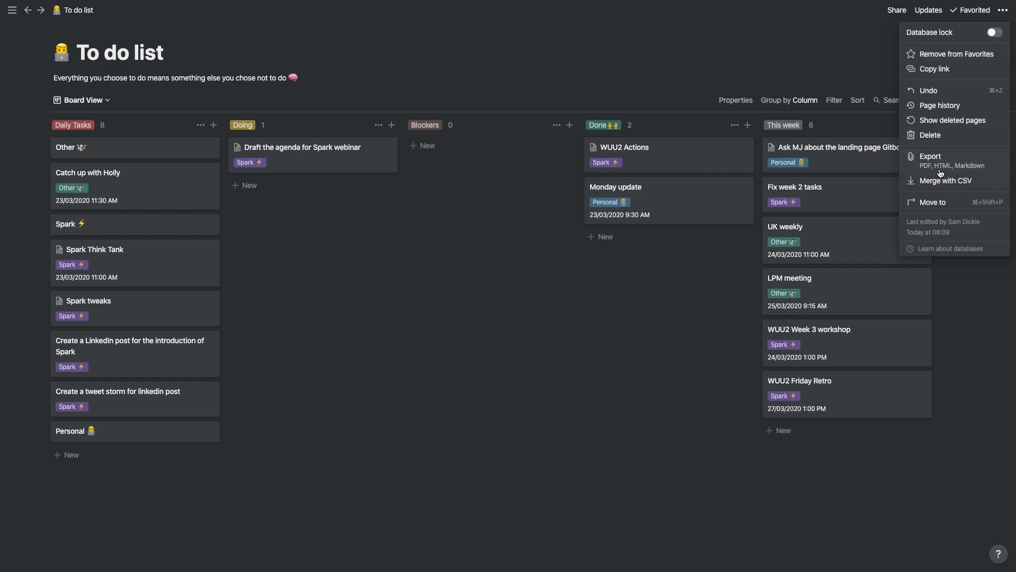
pyautogui.click(933, 70)
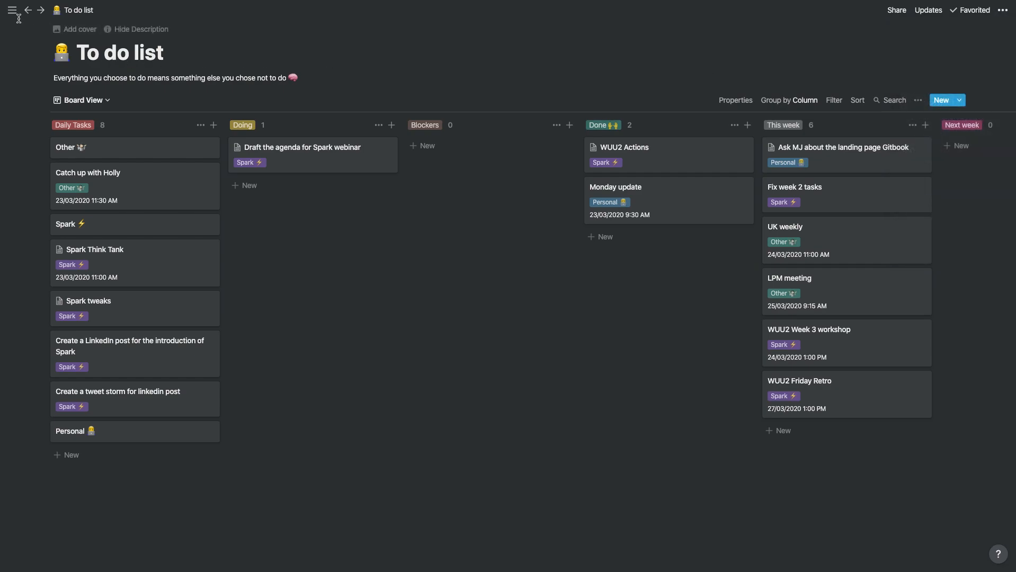
# Return to the Dashboard (demo) page and link the To do list callout's text to the copied page address
pyautogui.moveTo(12, 10)
pyautogui.click(38, 126)
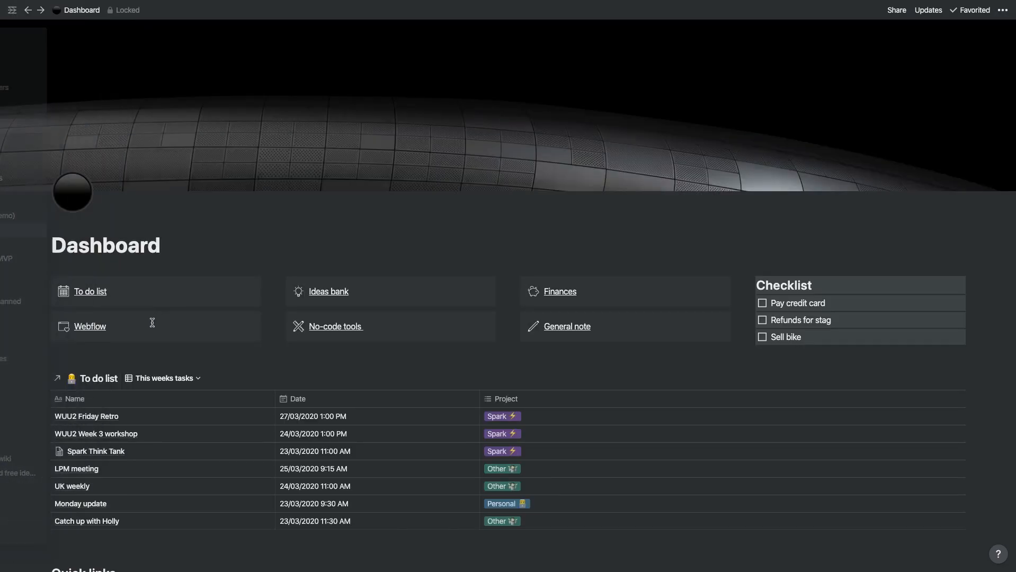
pyautogui.moveTo(12, 26)
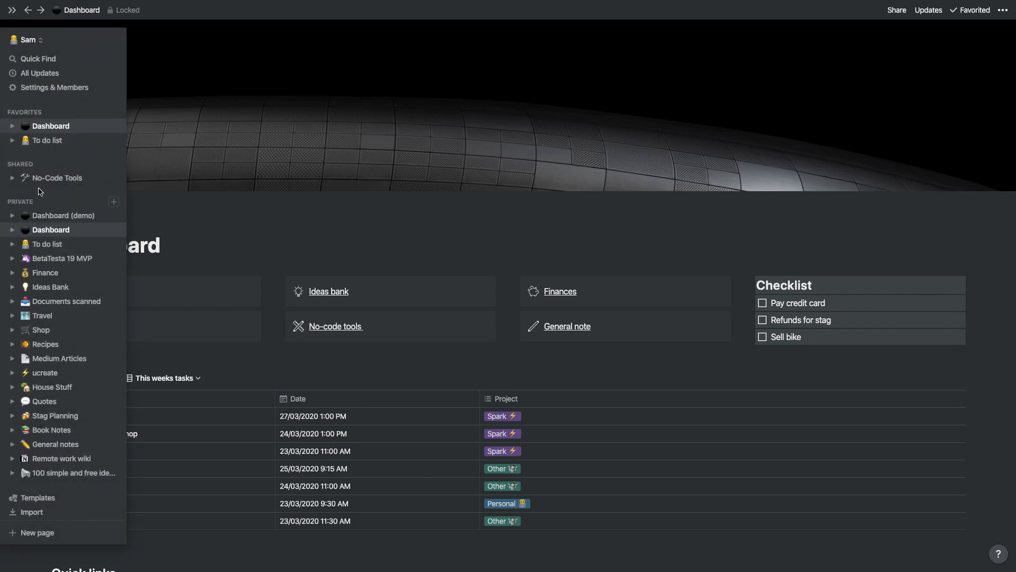
pyautogui.click(43, 216)
pyautogui.moveTo(108, 292); pyautogui.dragTo(73, 293)
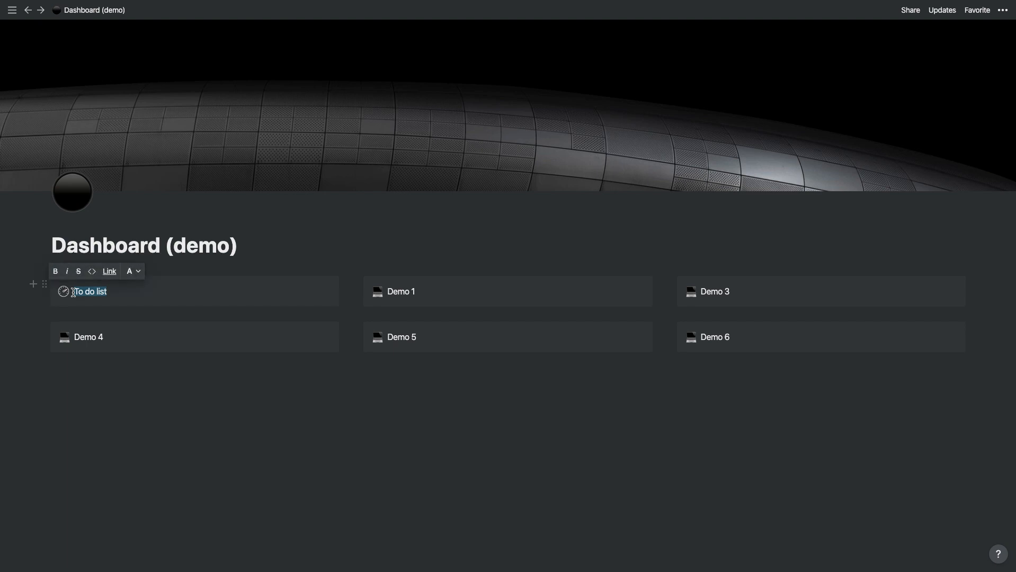
pyautogui.hotkey('ctrl', 'k')
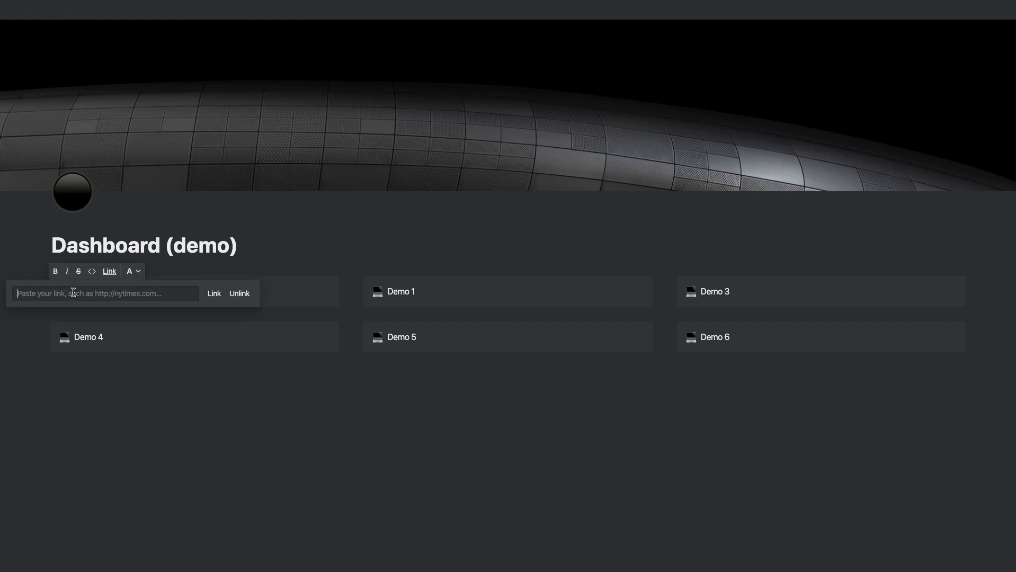
pyautogui.hotkey('ctrl', 'v')
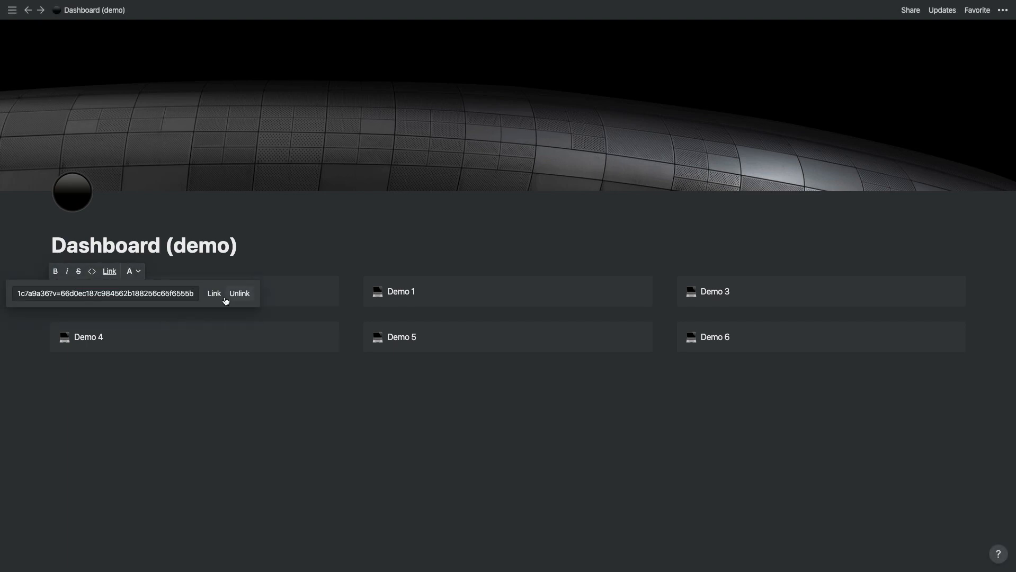
pyautogui.click(215, 294)
pyautogui.click(207, 396)
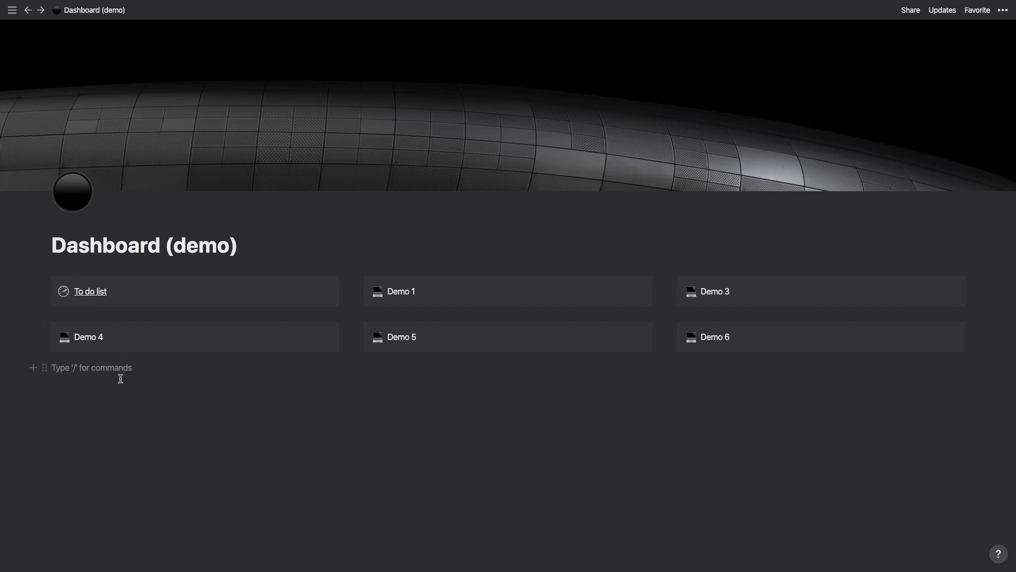
# Create a linked database of To do list below the callout rows, leaving an empty line above it
pyautogui.press('Return')
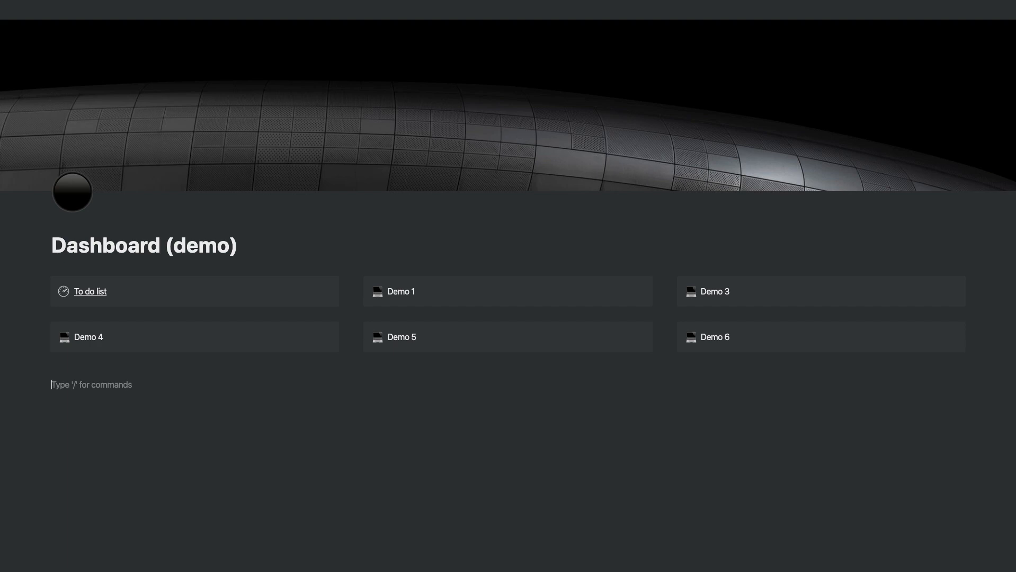
pyautogui.write('/create')
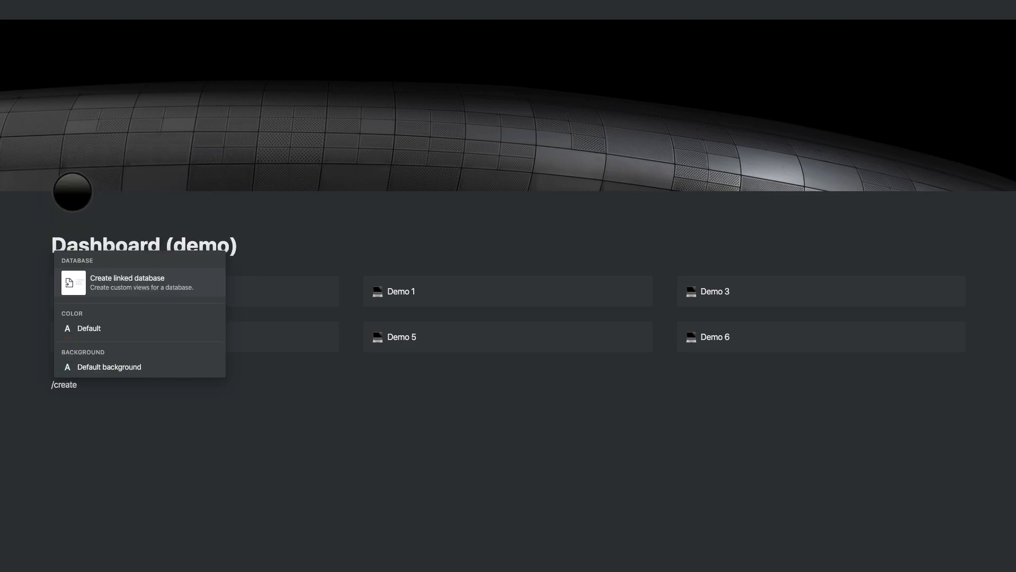
pyautogui.click(141, 283)
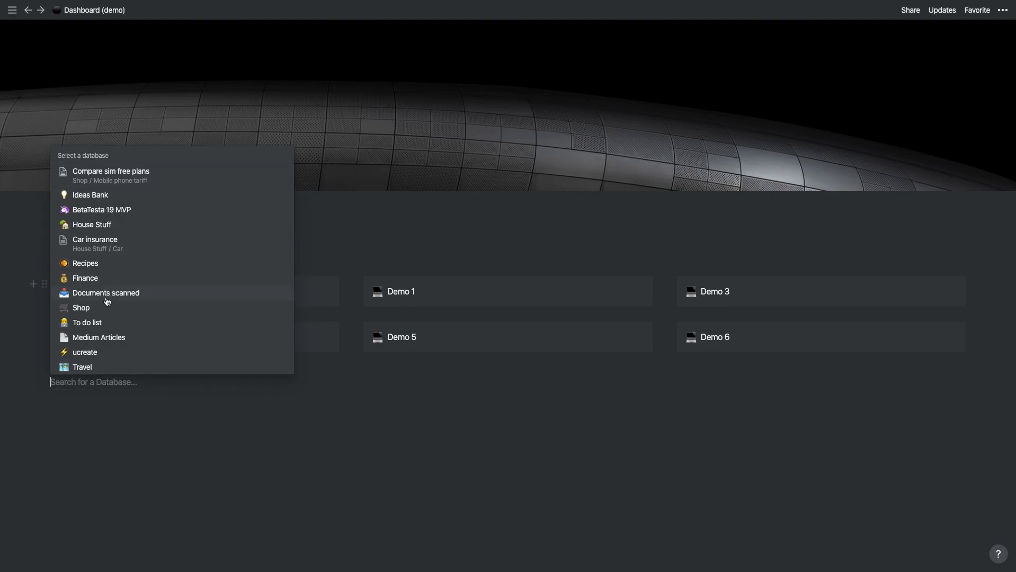
pyautogui.scroll(-1, 107, 304)
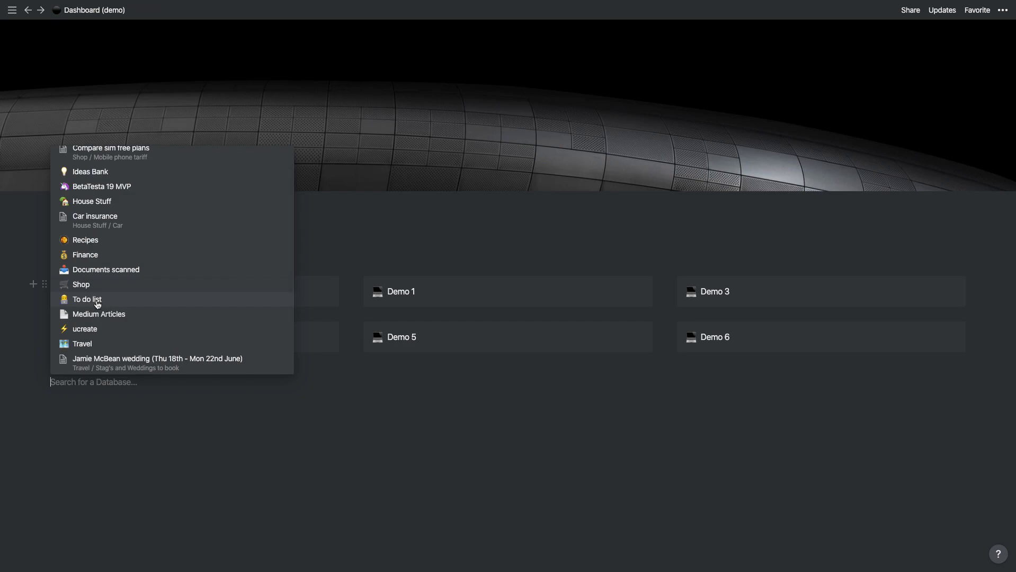
pyautogui.click(97, 303)
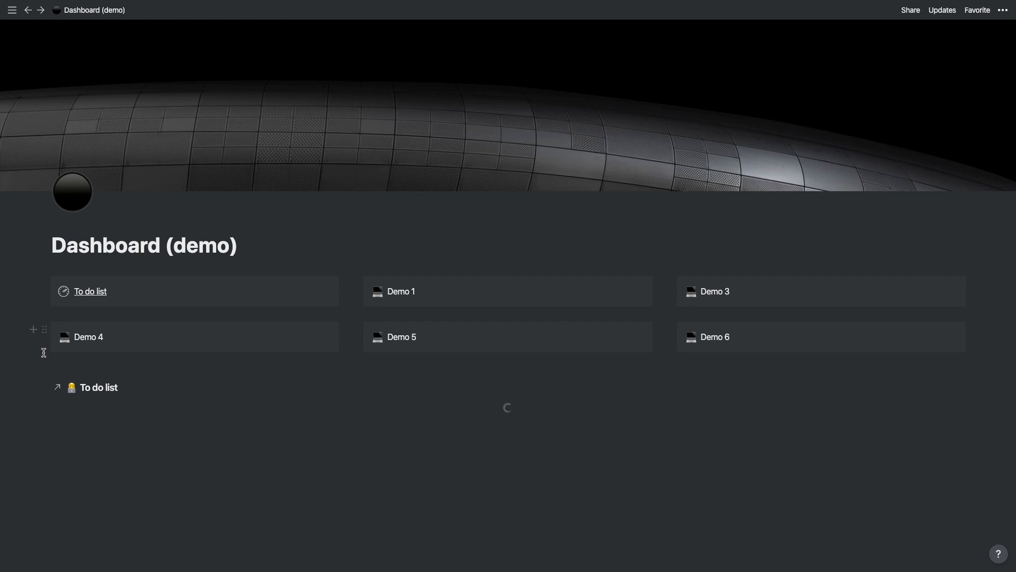
# Hide the Date Created and Column properties in the linked To do list table
pyautogui.scroll(-1, 47, 353)
pyautogui.scroll(-3, 47, 354)
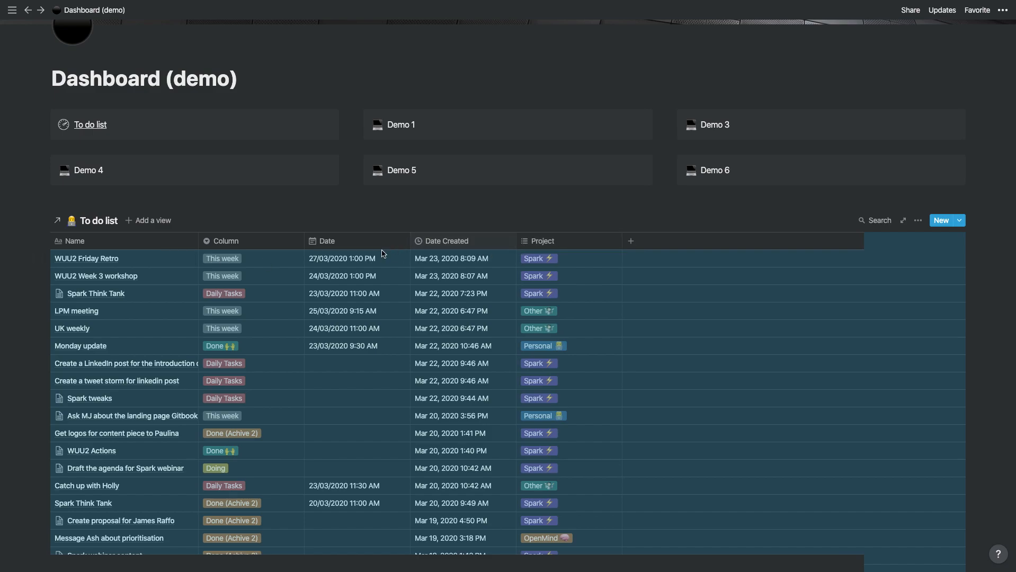
pyautogui.click(447, 240)
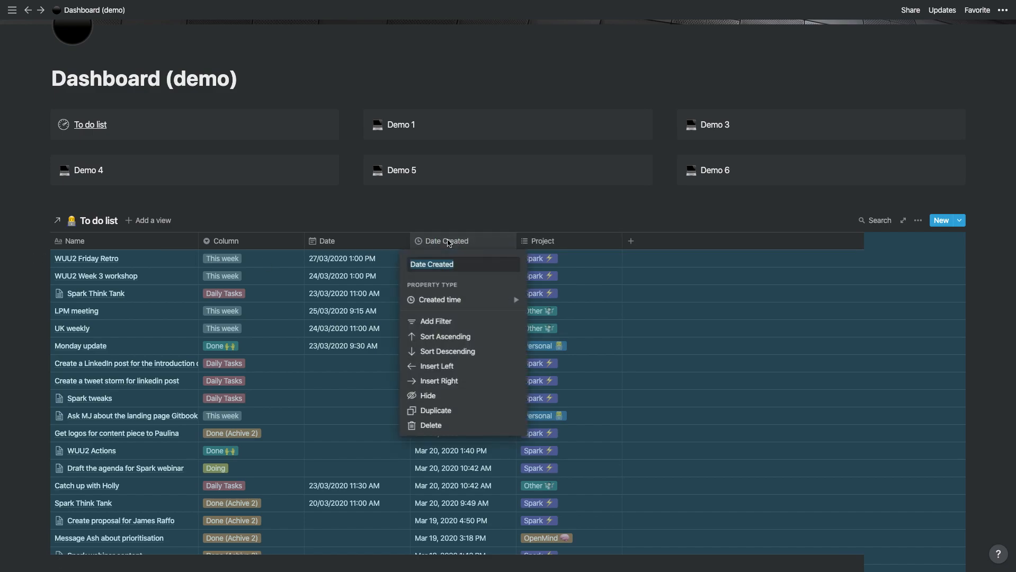
pyautogui.click(428, 396)
pyautogui.click(248, 242)
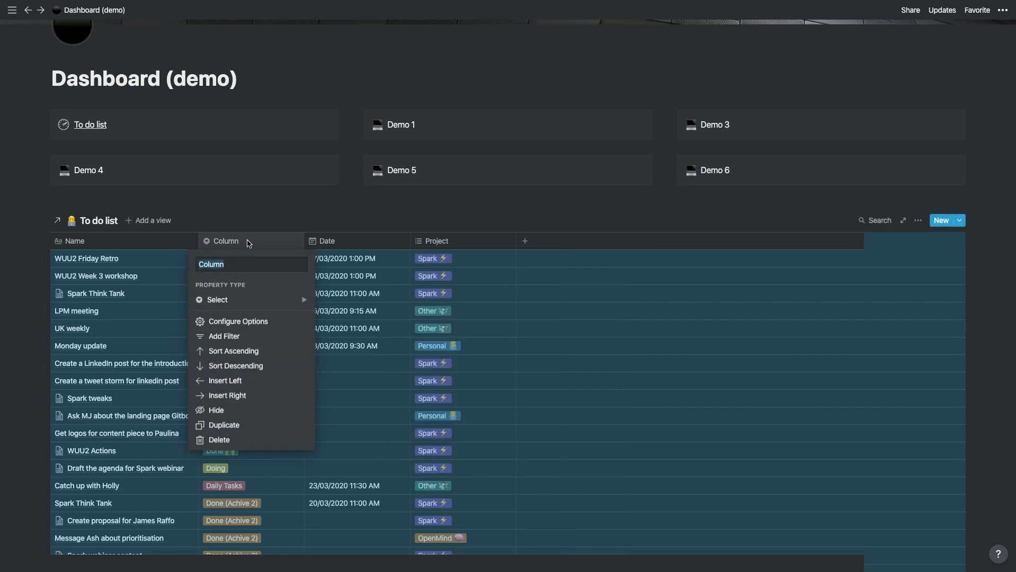
pyautogui.click(243, 410)
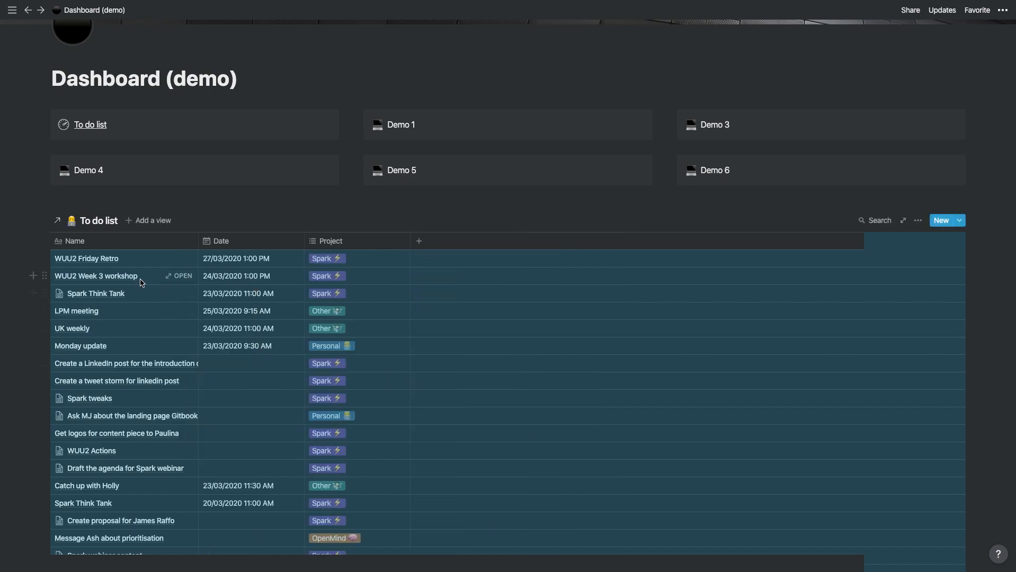
pyautogui.scroll(1, 281, 267)
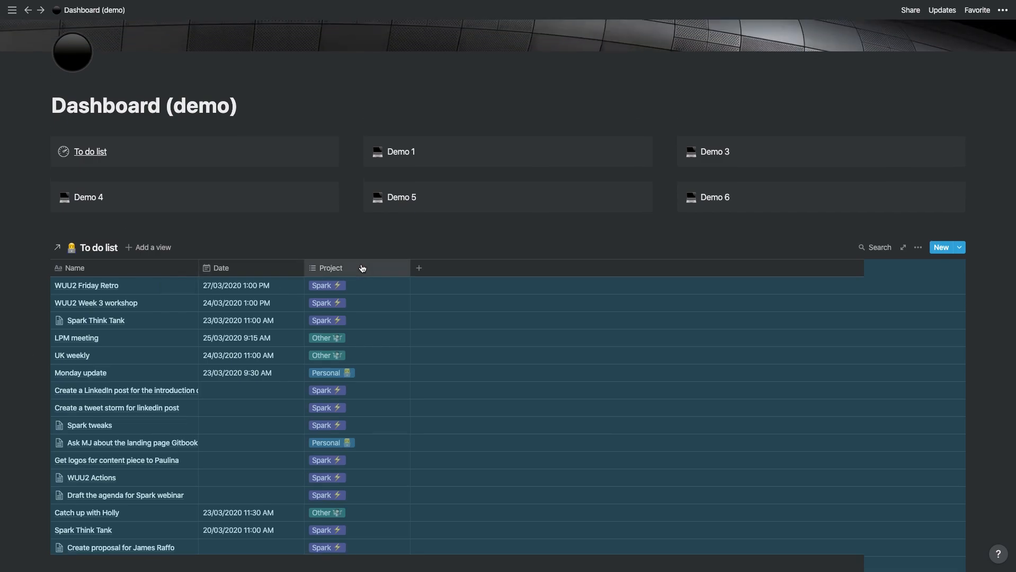
pyautogui.scroll(-12, 299, 358)
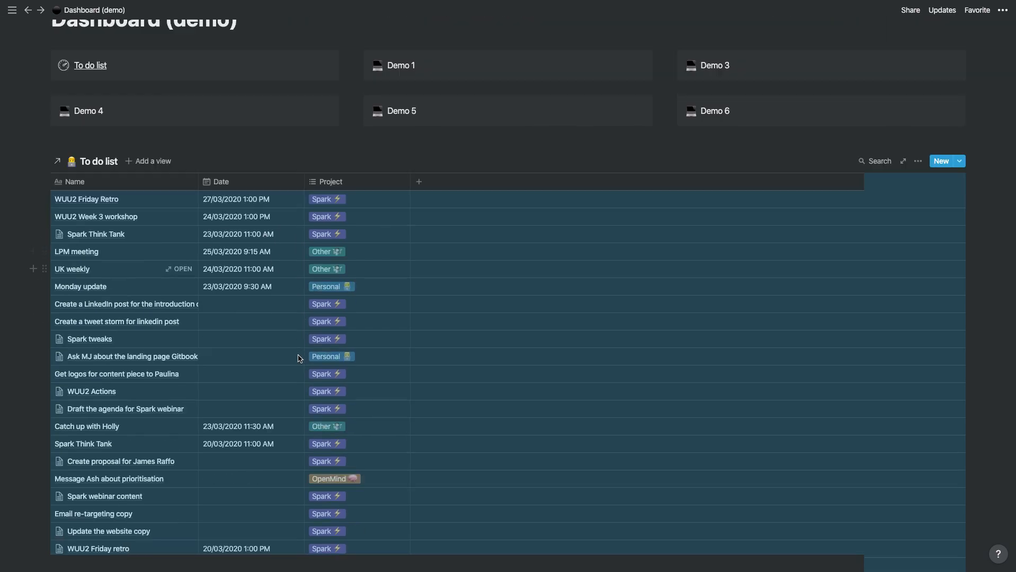
pyautogui.scroll(10, 299, 359)
pyautogui.scroll(3, 300, 359)
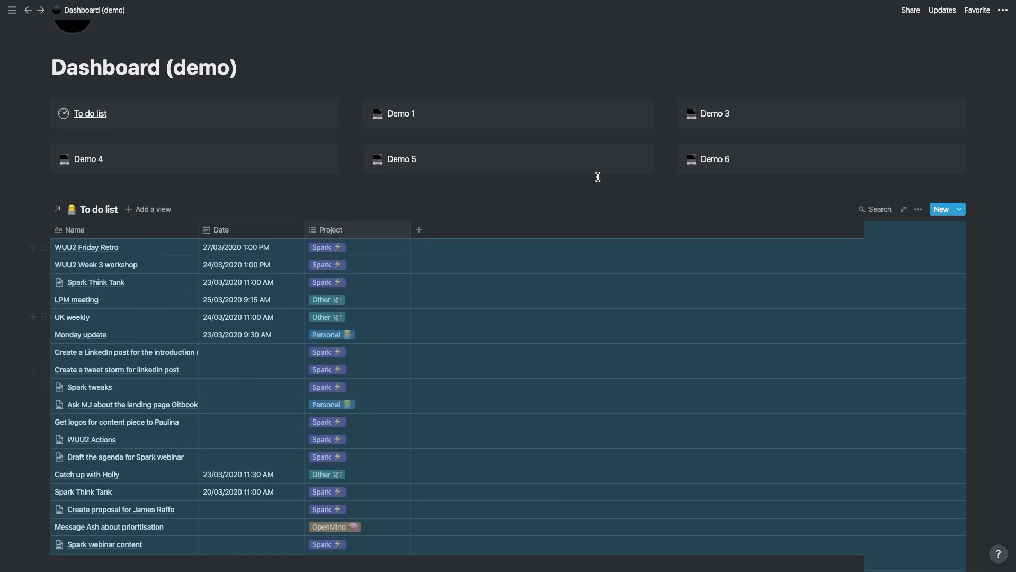
# Add a filter on the Date property to the linked To do list table
pyautogui.click(917, 212)
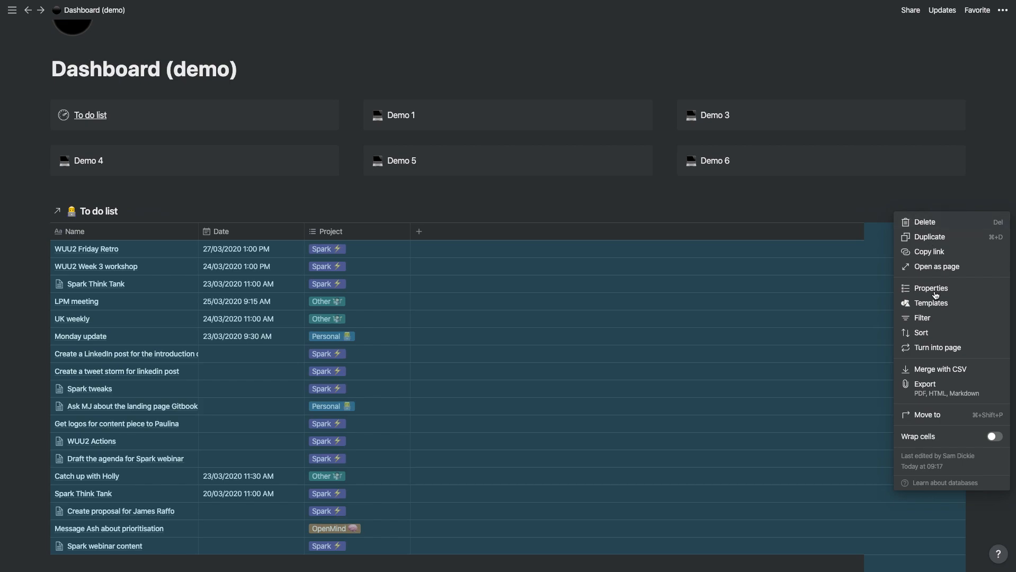
pyautogui.click(933, 318)
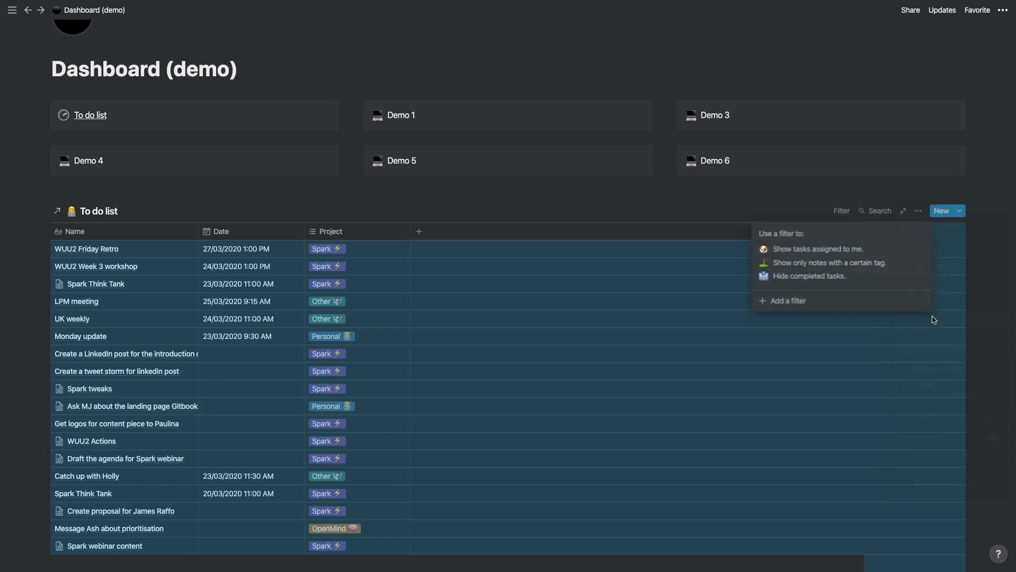
pyautogui.click(781, 302)
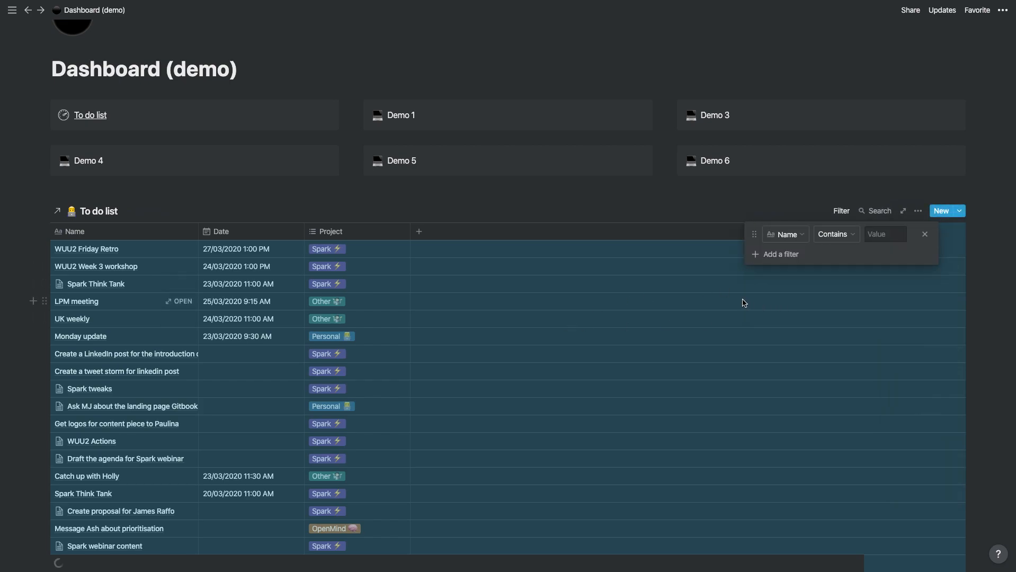
pyautogui.click(789, 235)
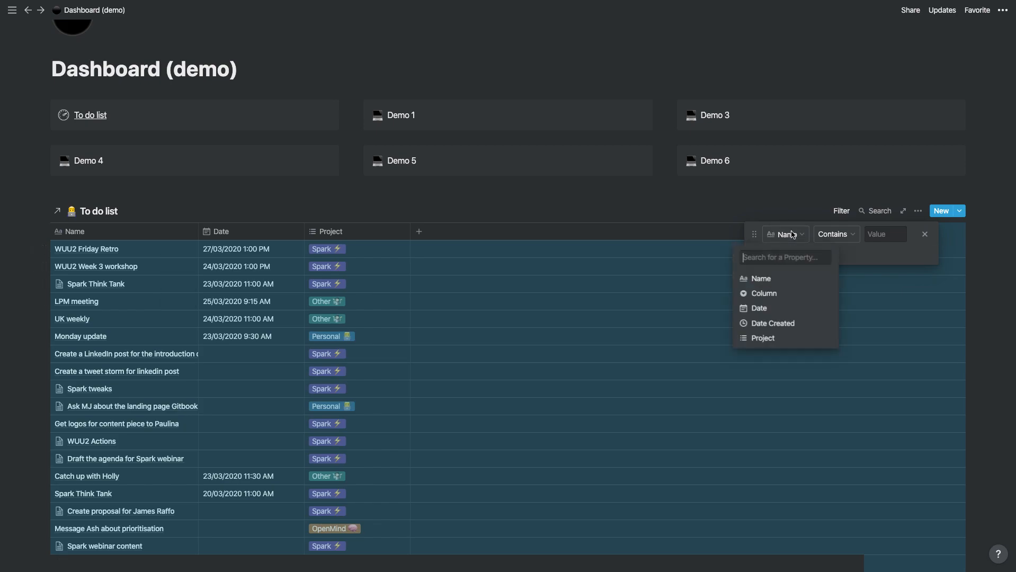
pyautogui.click(777, 311)
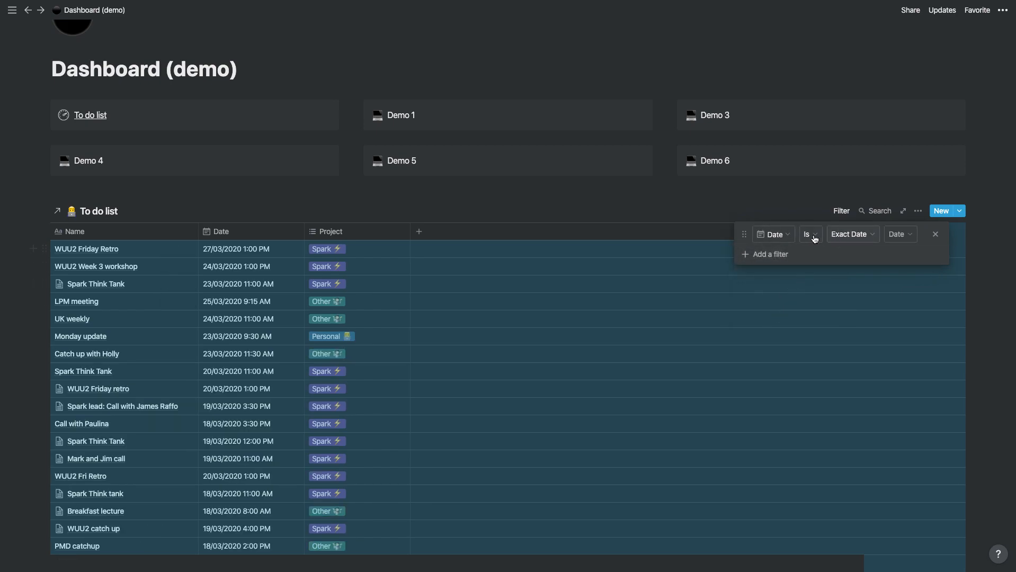
# Set the To do list's Date filter to Is Within The Next Week and close the filter settings
pyautogui.click(810, 237)
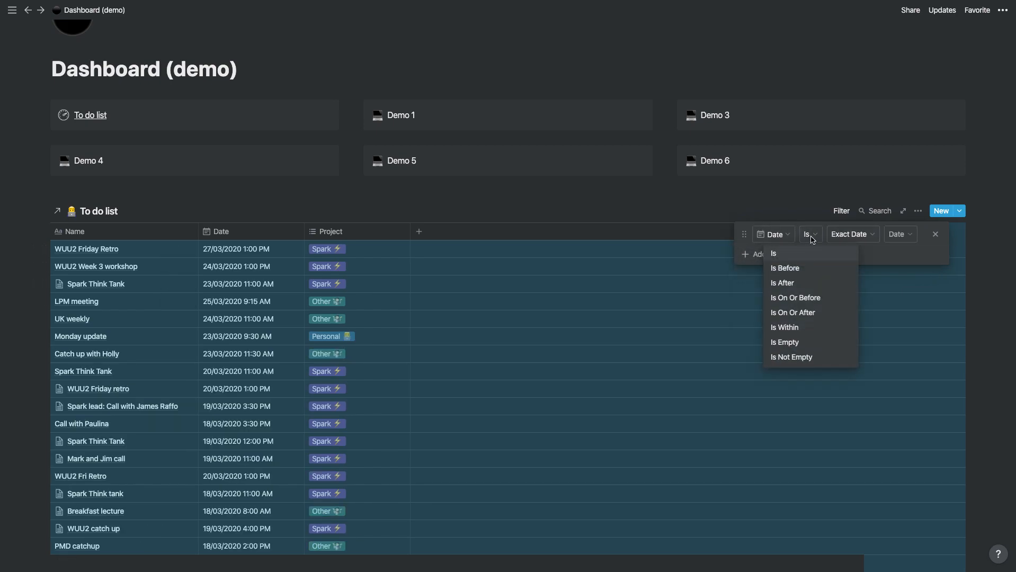
pyautogui.click(801, 327)
pyautogui.click(865, 237)
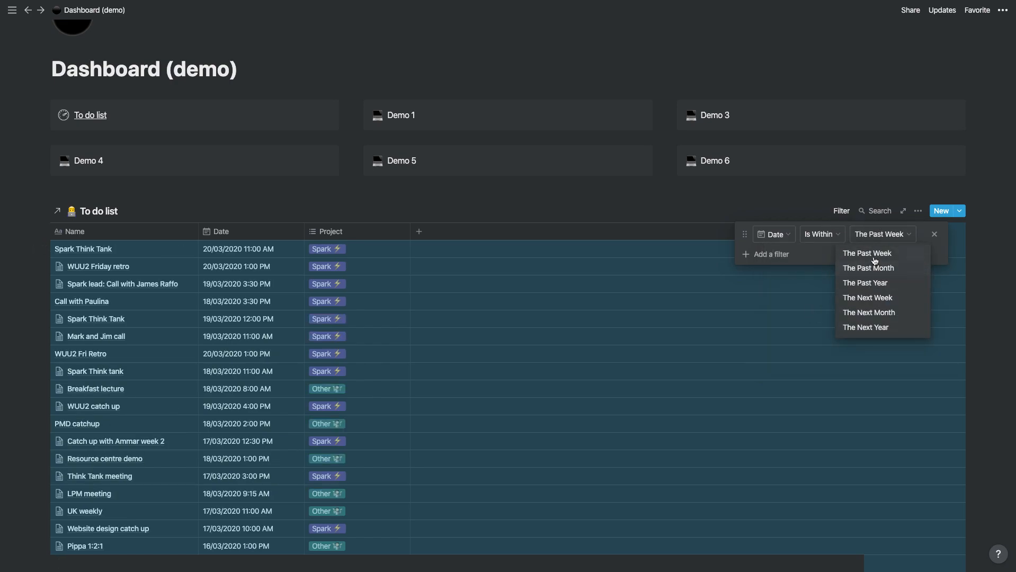
pyautogui.click(875, 298)
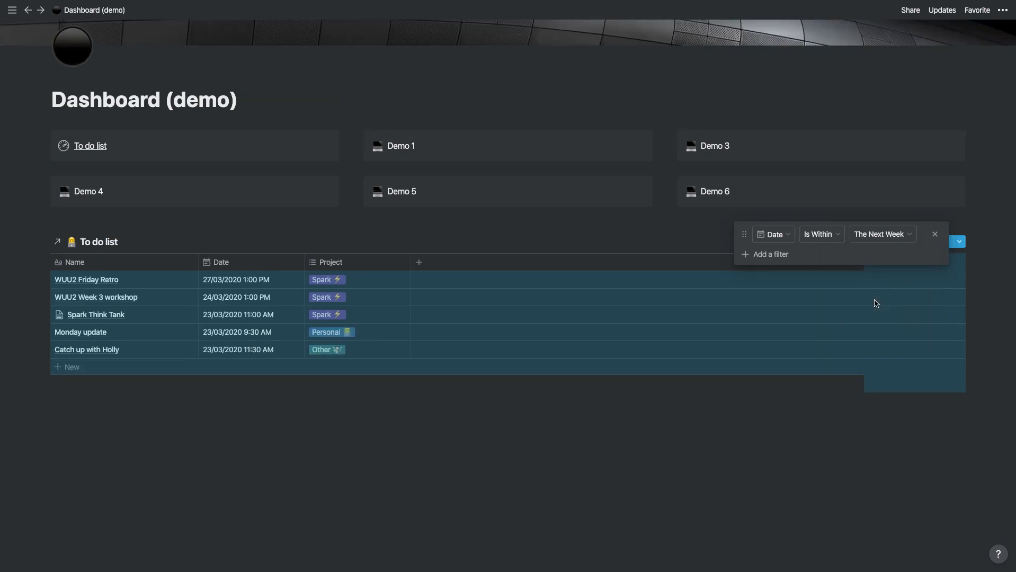
pyautogui.scroll(-1, 540, 453)
pyautogui.click(389, 420)
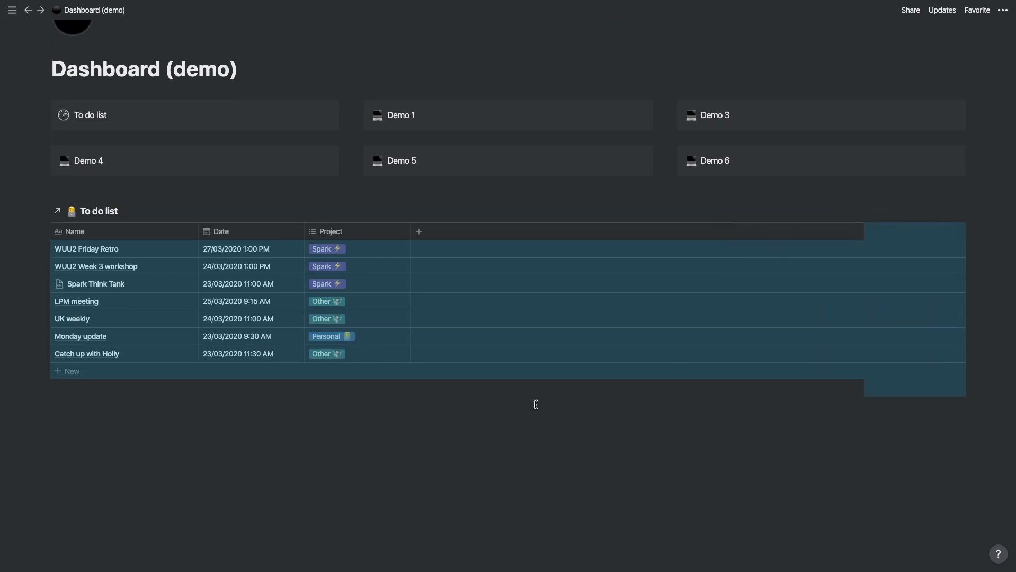
pyautogui.click(815, 423)
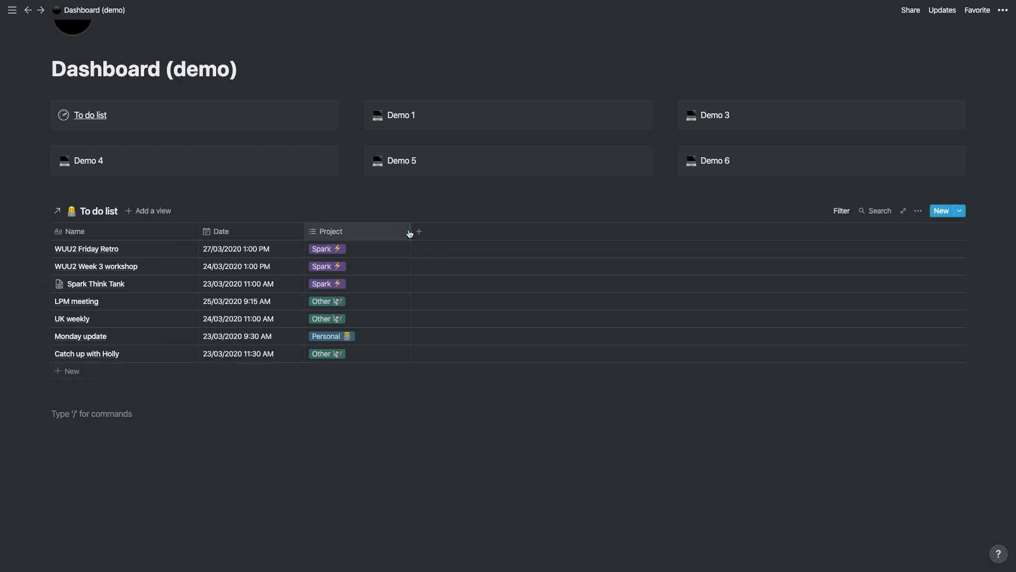
# Widen the Project, Date and Name columns so the To do list table fills most of the page width
pyautogui.moveTo(409, 227); pyautogui.dragTo(573, 231)
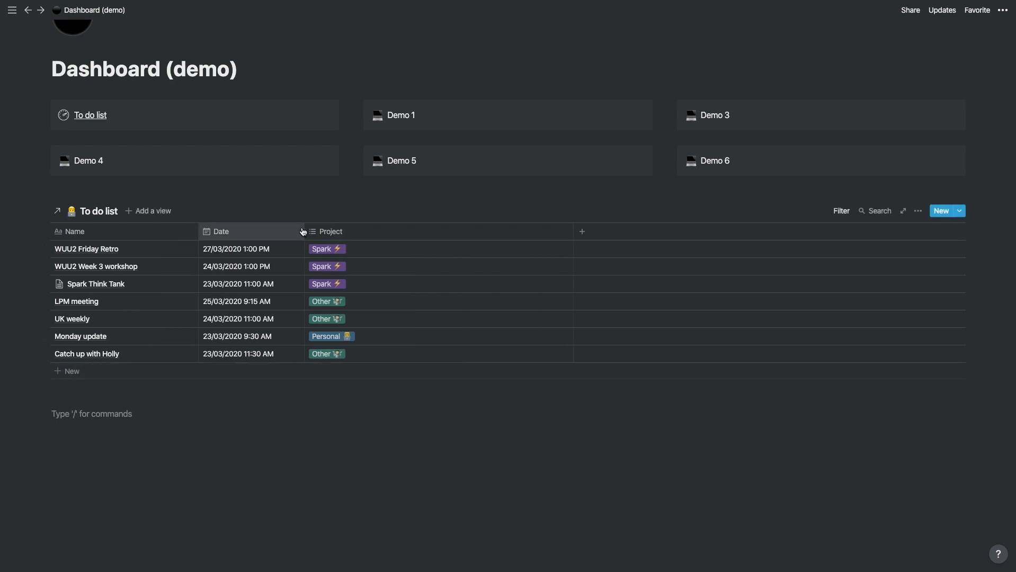
pyautogui.moveTo(305, 232); pyautogui.dragTo(450, 232)
pyautogui.moveTo(198, 231); pyautogui.dragTo(313, 238)
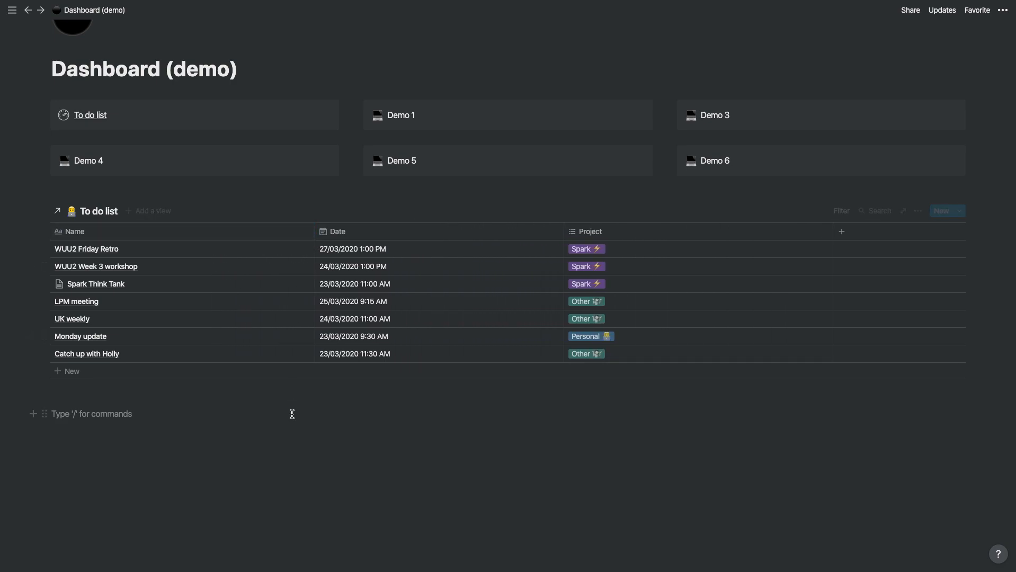
# Write Quick links on the empty line below the To do list table and turn it into a Heading 2
pyautogui.scroll(1, 290, 415)
pyautogui.click(76, 443)
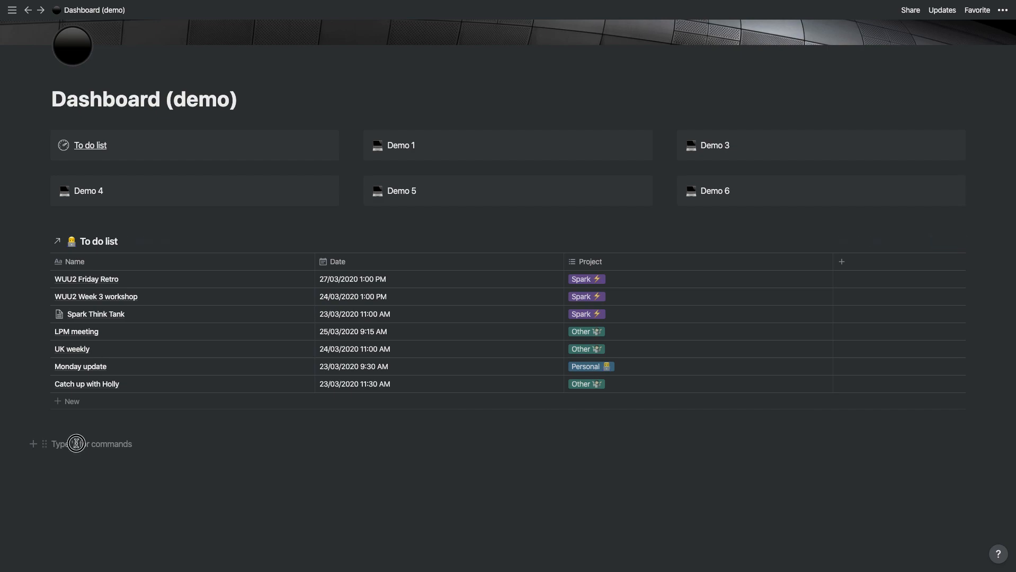
pyautogui.write('Quick links')
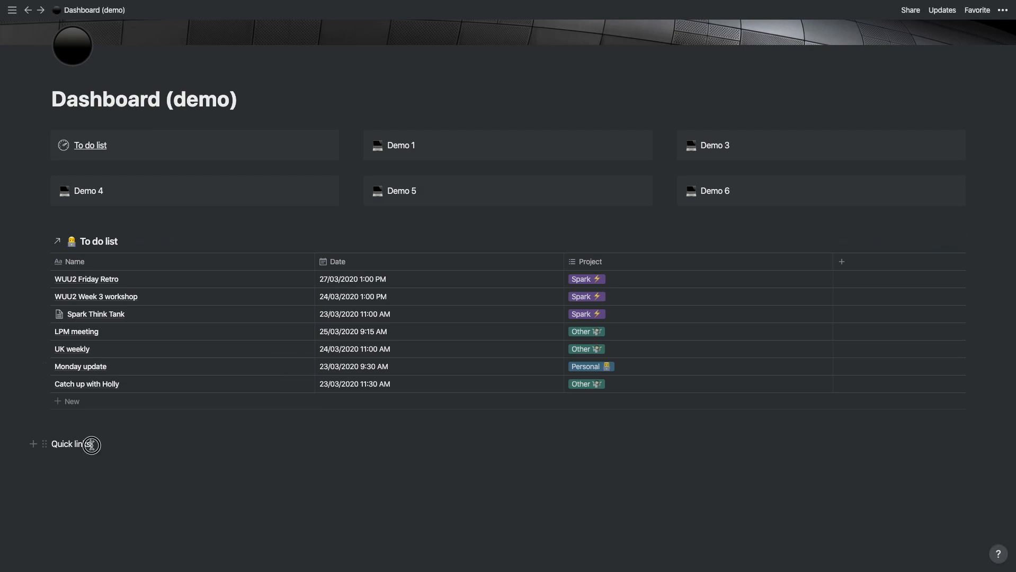
pyautogui.moveTo(91, 444); pyautogui.dragTo(57, 446)
pyautogui.click(45, 423)
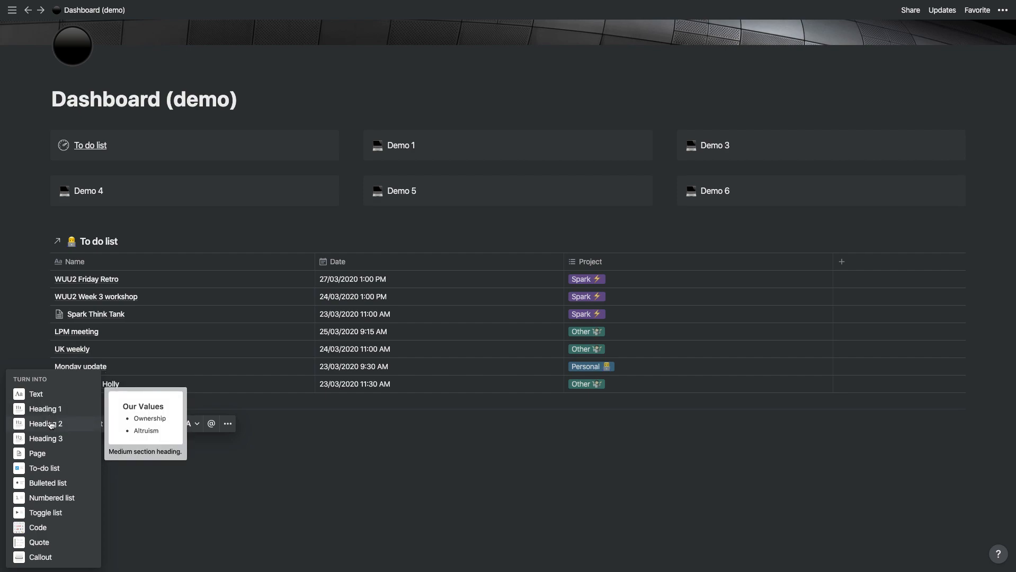
pyautogui.click(50, 424)
pyautogui.click(132, 456)
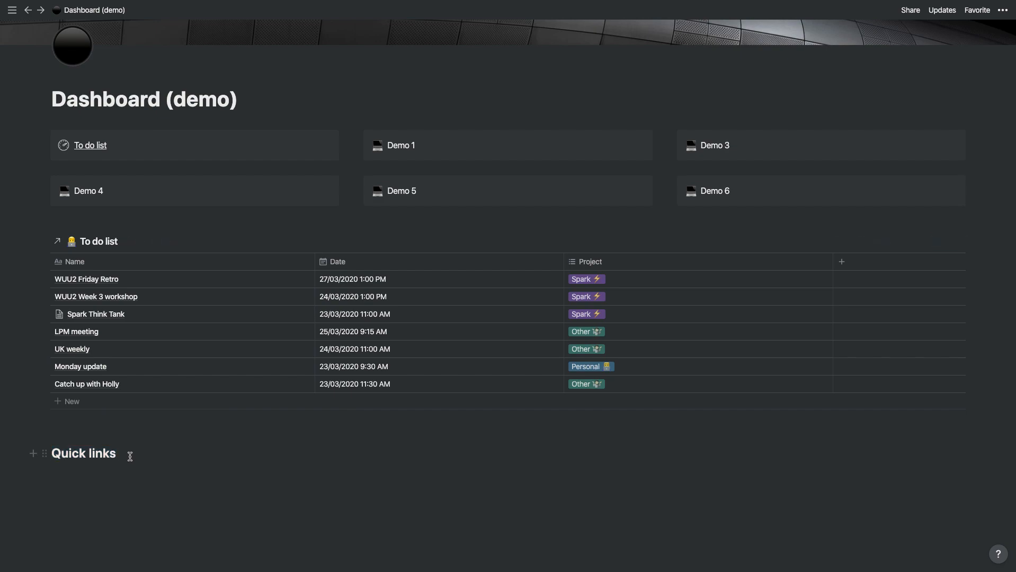
# Insert a callout block reading Gdrive directly under the Quick links heading
pyautogui.press('Return')
pyautogui.write('/call')
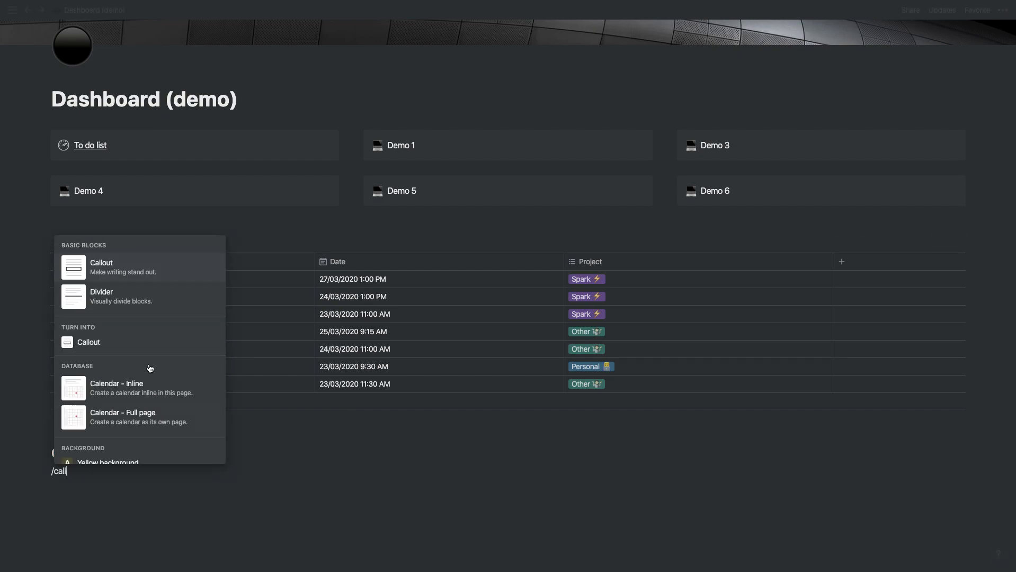
pyautogui.click(119, 275)
pyautogui.write('Gdrive')
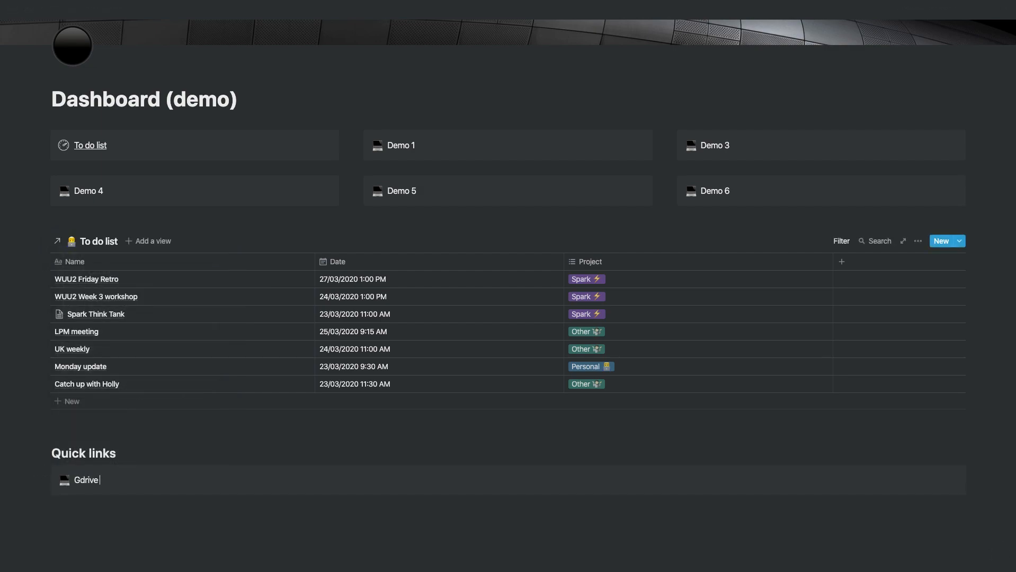
pyautogui.click(142, 514)
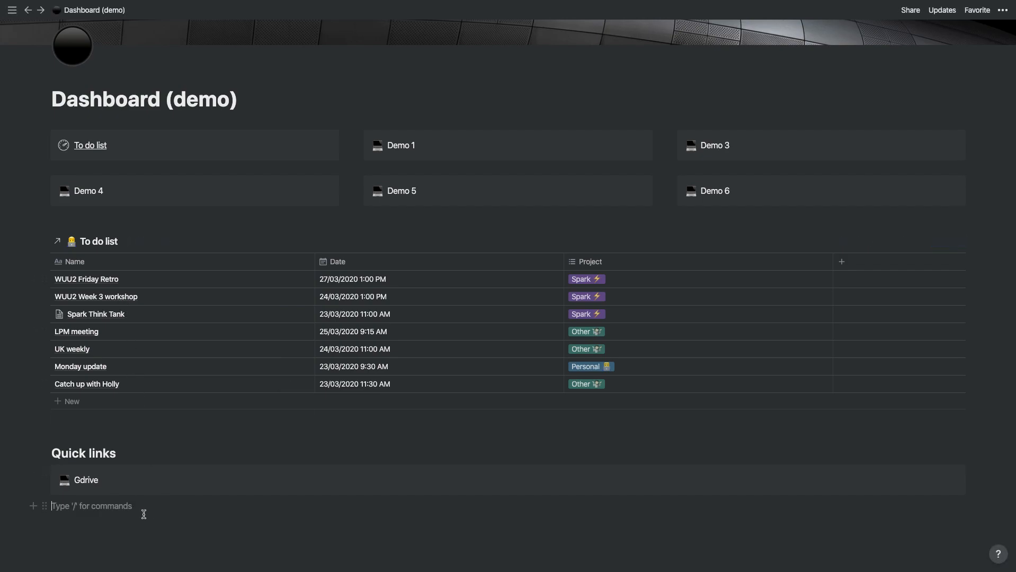
# Switch to the Chrome browser, open My Drive in Google Drive and copy its page address
pyautogui.hotkey('ctrl', 'Left')
pyautogui.hotkey('ctrl', 'Left')
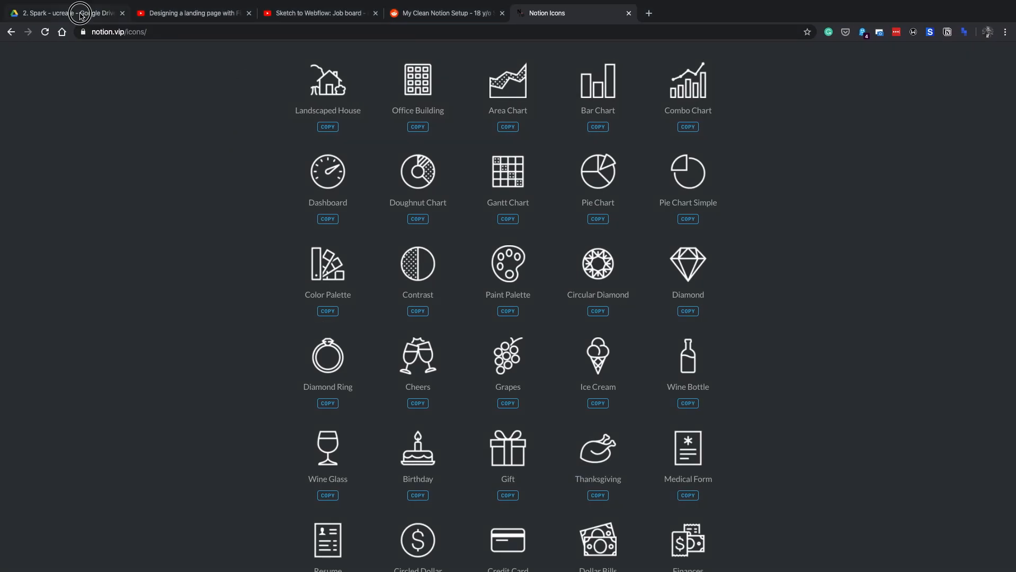
pyautogui.click(81, 15)
pyautogui.click(51, 146)
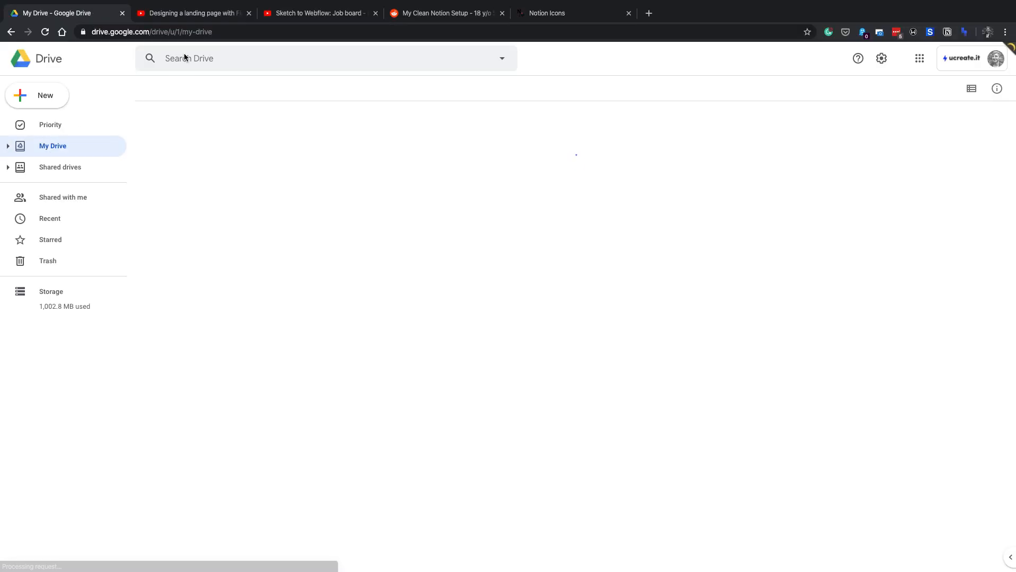
pyautogui.click(221, 33)
pyautogui.hotkey('ctrl', 'c')
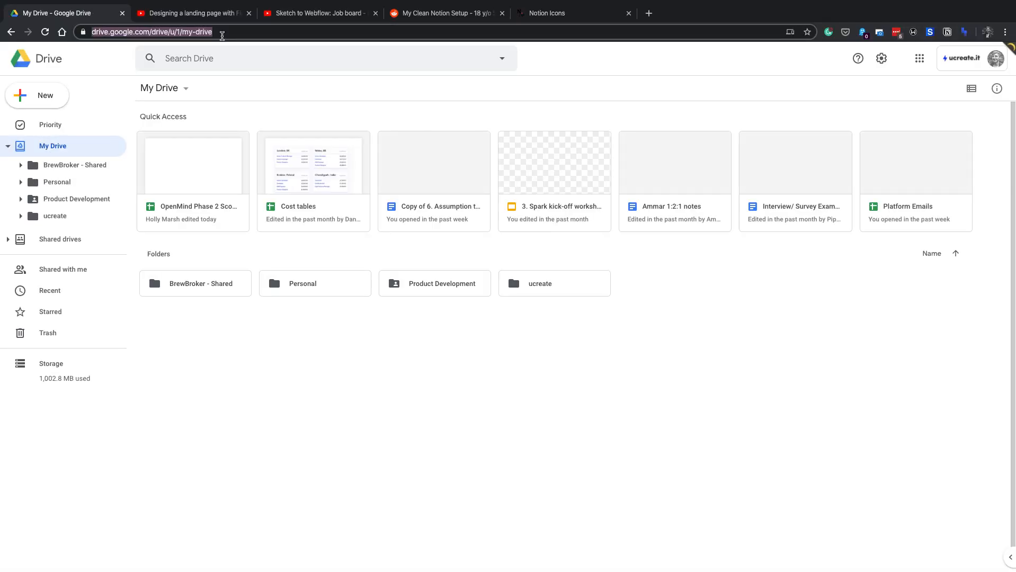
# Return to the Dashboard (demo) page in Notion and link the Gdrive callout's text to the copied My Drive address
pyautogui.hotkey('ctrl', 'Right')
pyautogui.hotkey('ctrl', 'Right')
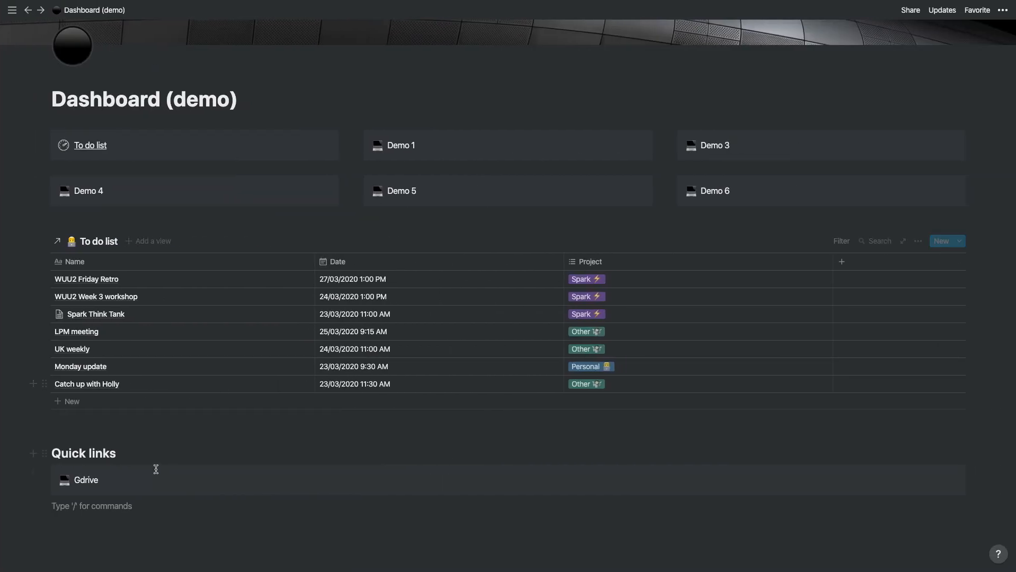
pyautogui.moveTo(100, 480); pyautogui.dragTo(76, 481)
pyautogui.hotkey('ctrl', 'k')
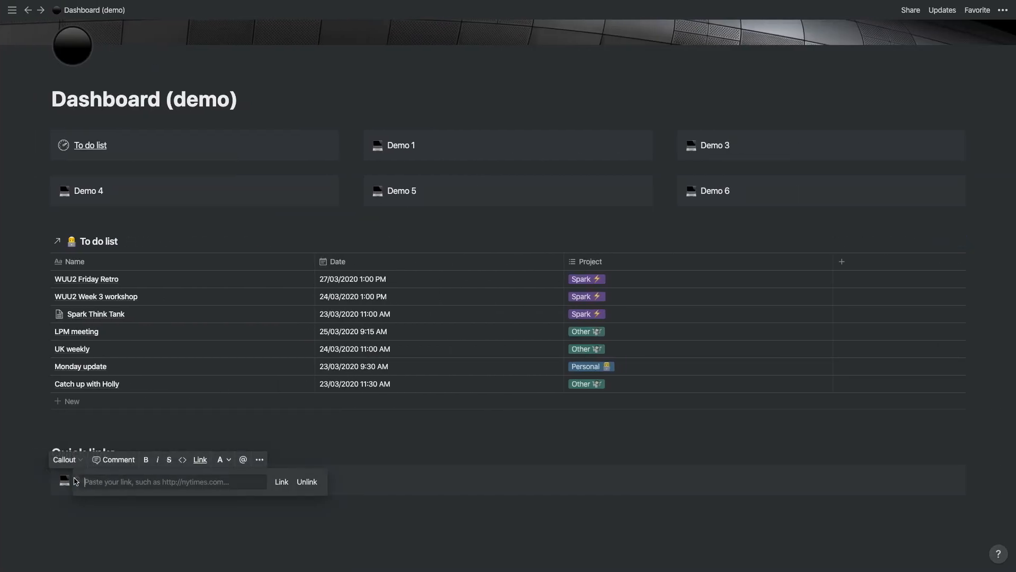
pyautogui.hotkey('ctrl', 'v')
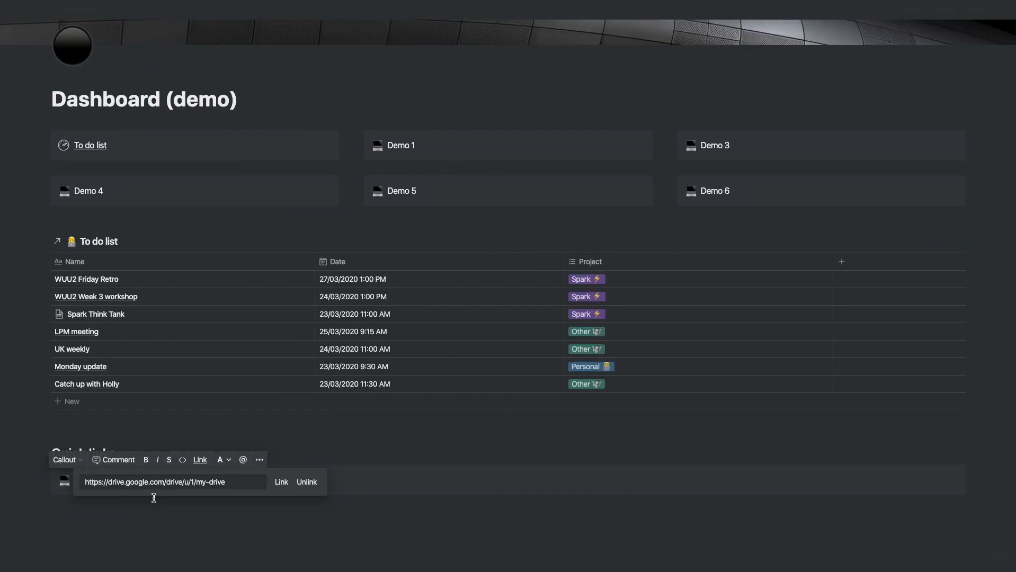
pyautogui.click(282, 482)
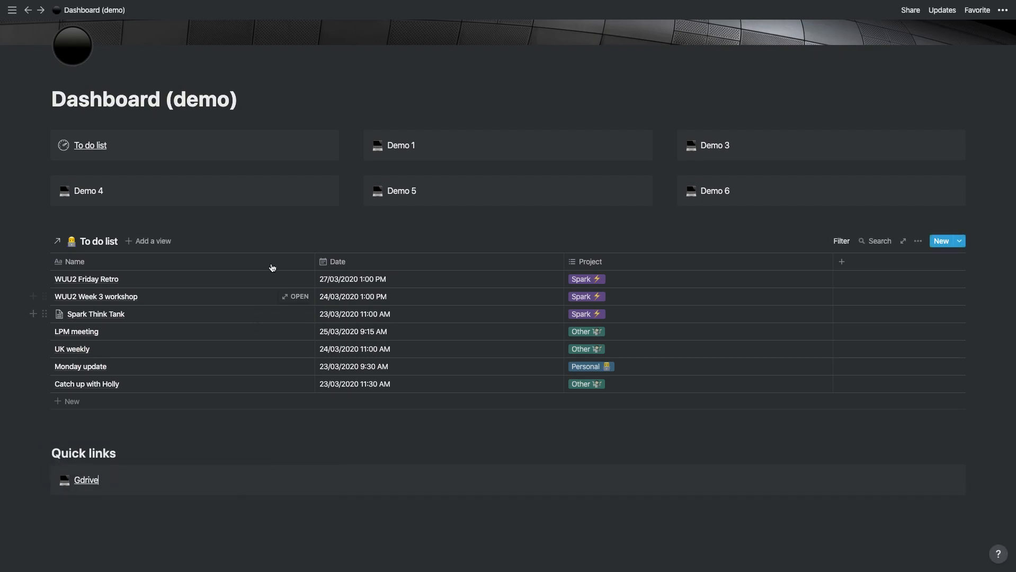
# Switch to Chrome, search Google Images in a new tab for google drive icon and open the first iconarchive.com result
pyautogui.hotkey('ctrl', 'Left')
pyautogui.hotkey('ctrl', 'Left')
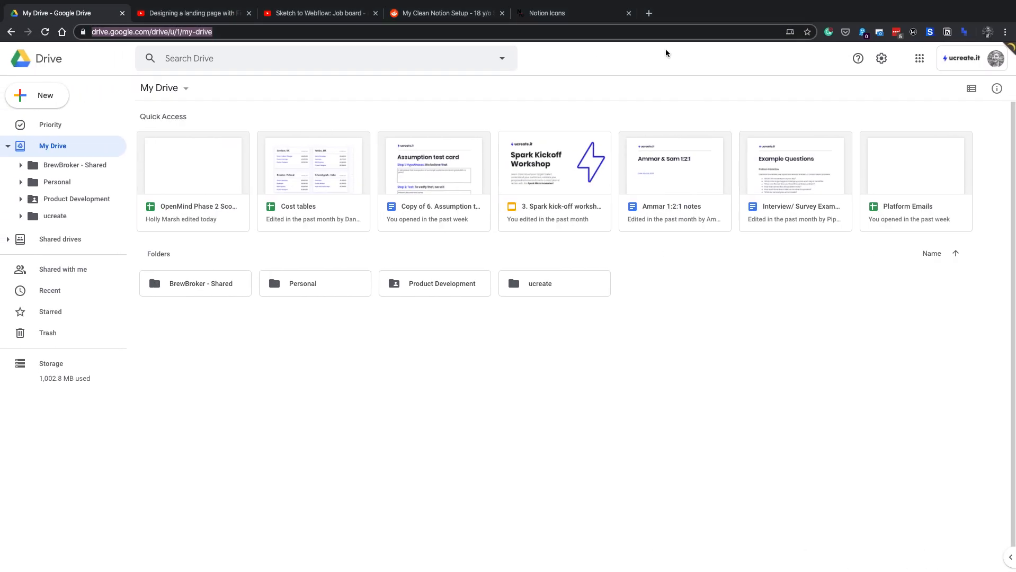
pyautogui.click(650, 14)
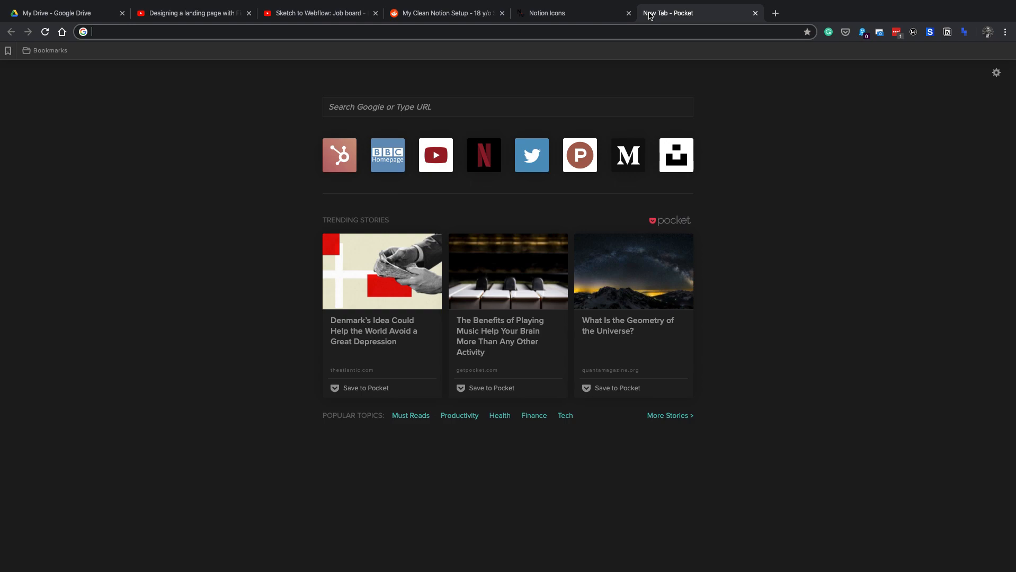
pyautogui.write('google drive logo')
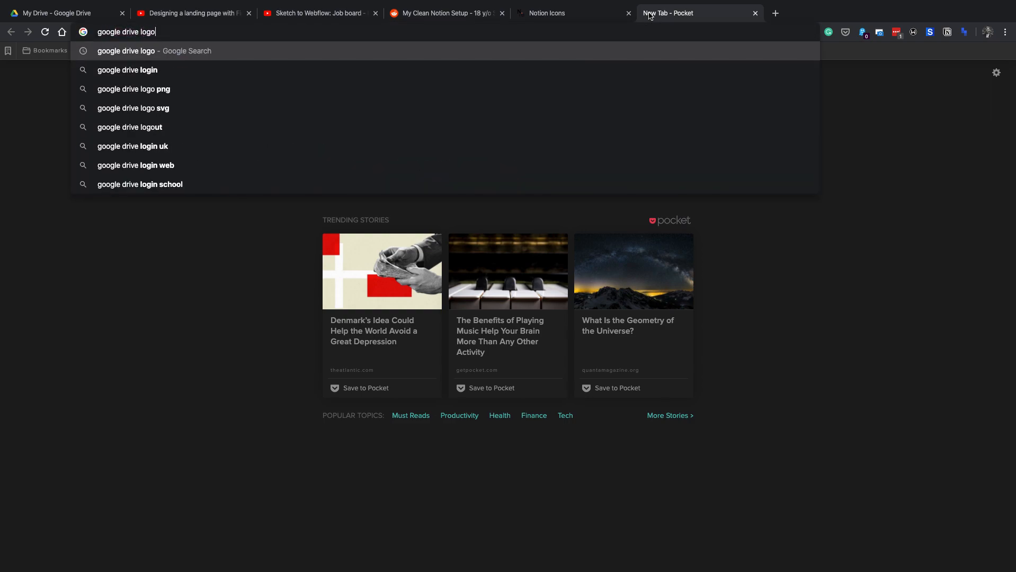
pyautogui.press('BackSpace')
pyautogui.press('BackSpace')
pyautogui.press('BackSpace')
pyautogui.press('BackSpace')
pyautogui.write('icon')
pyautogui.press('Return')
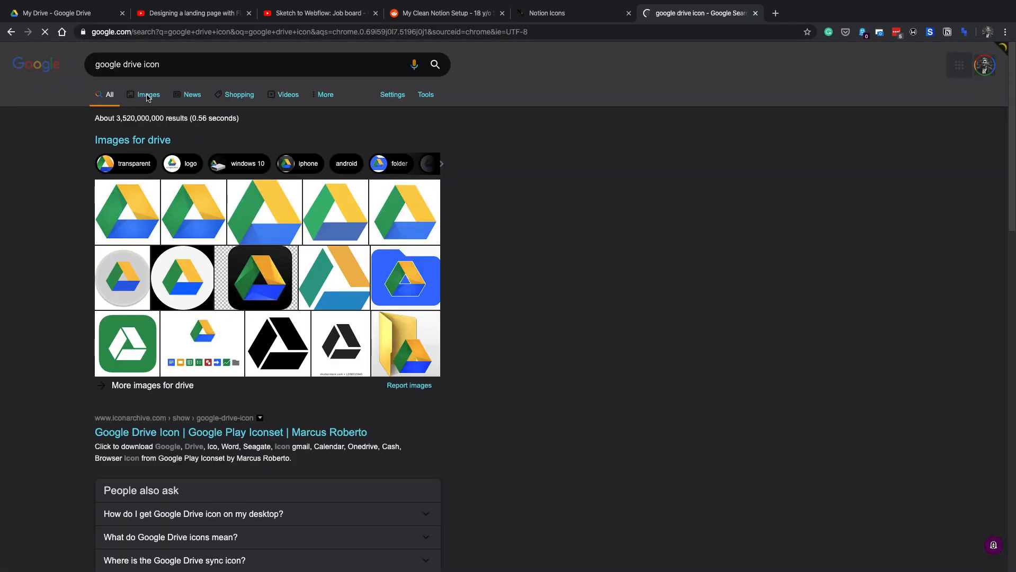
pyautogui.click(148, 96)
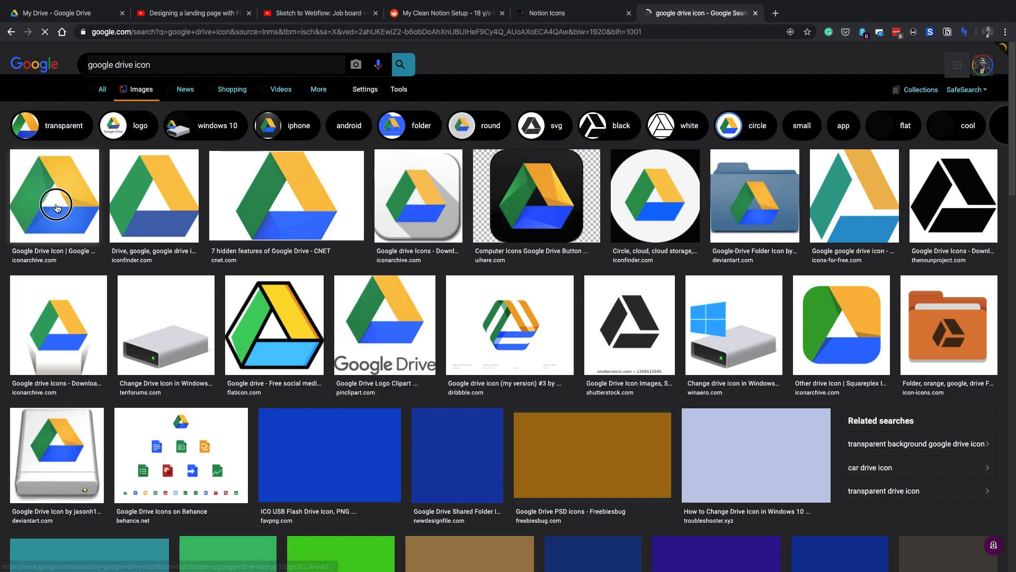
pyautogui.click(74, 208)
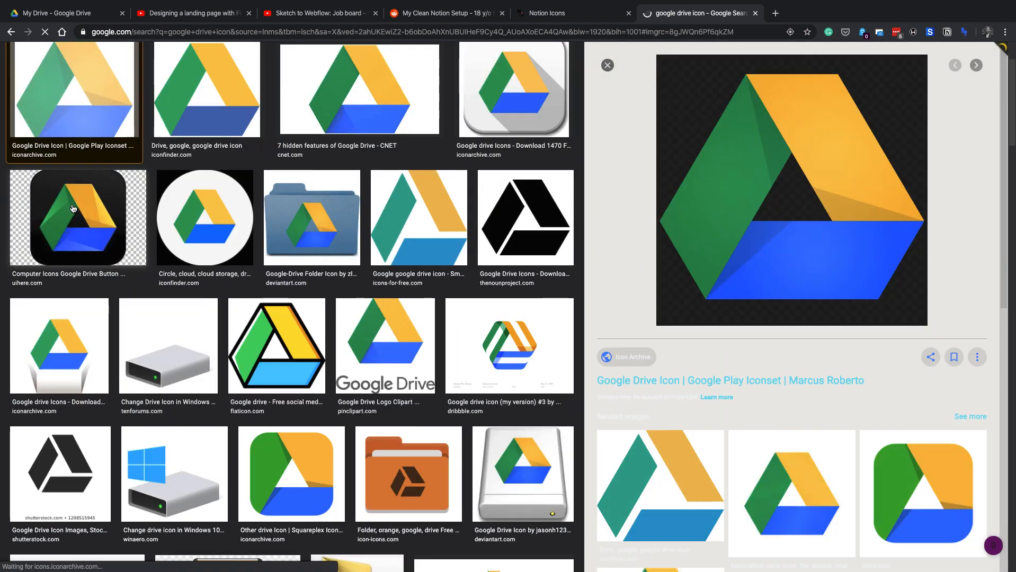
# Copy the image address of the enlarged Google Drive icon and switch back to the Dashboard (demo) page in Notion
pyautogui.rightClick(781, 124)
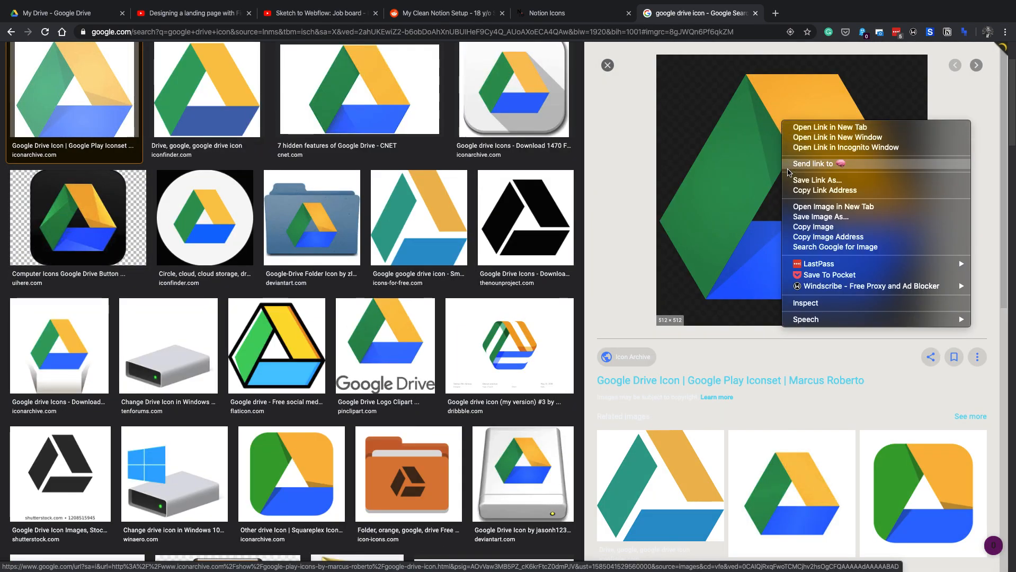
pyautogui.click(794, 236)
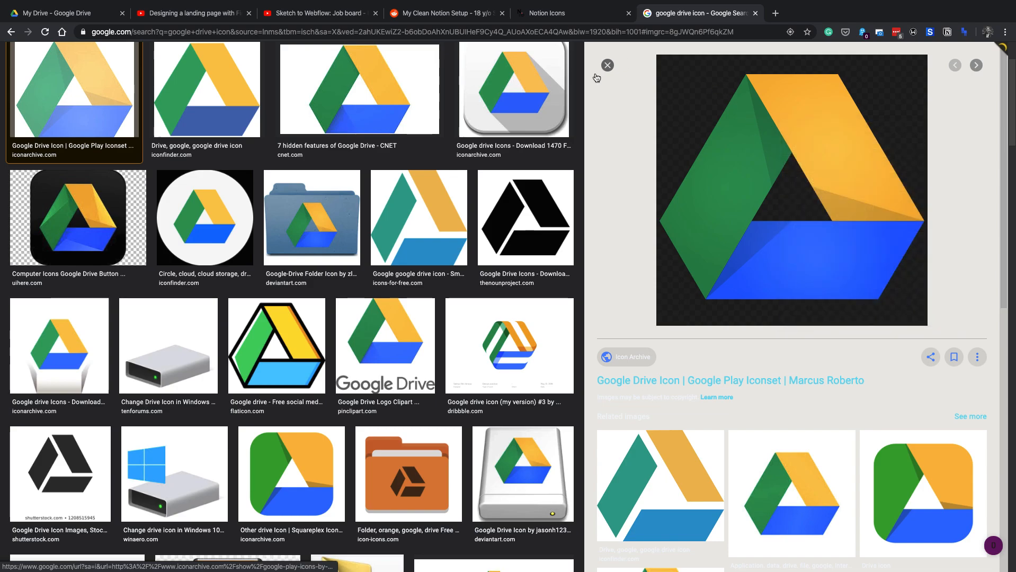
pyautogui.hotkey('ctrl', 'Right')
pyautogui.hotkey('ctrl', 'Right')
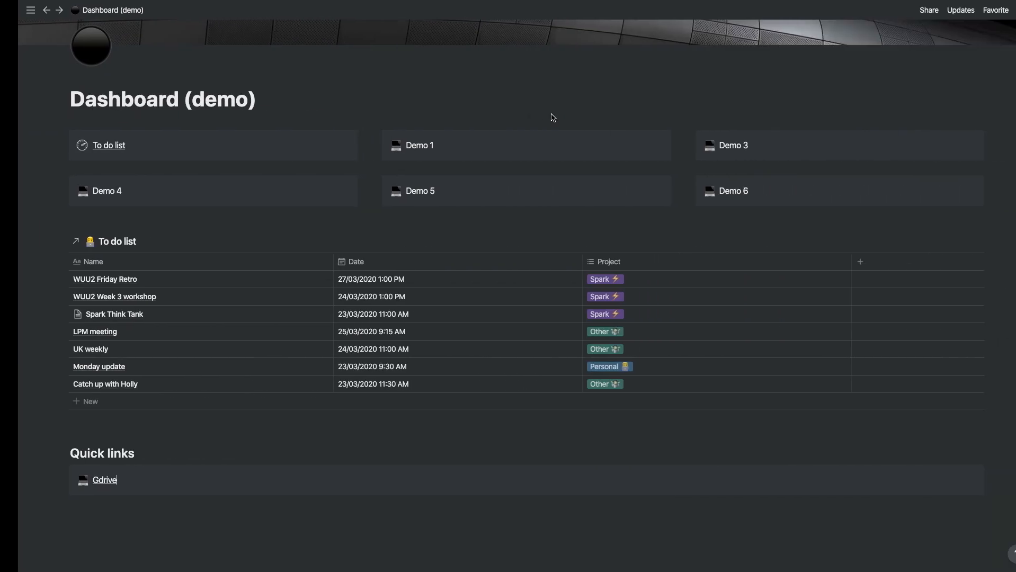
# Replace the Gdrive callout's icon with the Google Drive image from the copied image address
pyautogui.click(65, 482)
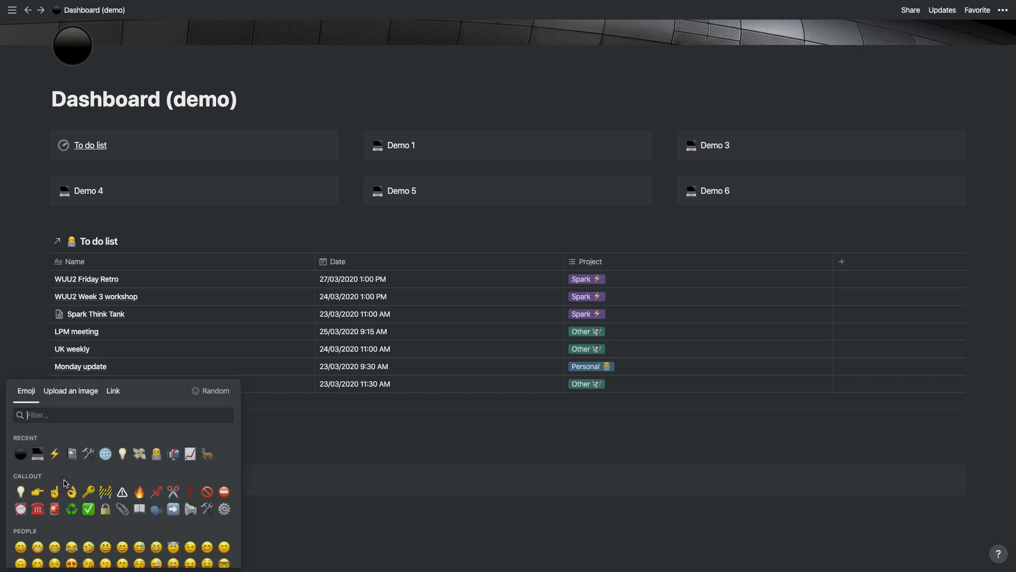
pyautogui.click(113, 392)
pyautogui.press('super+v')
pyautogui.click(106, 439)
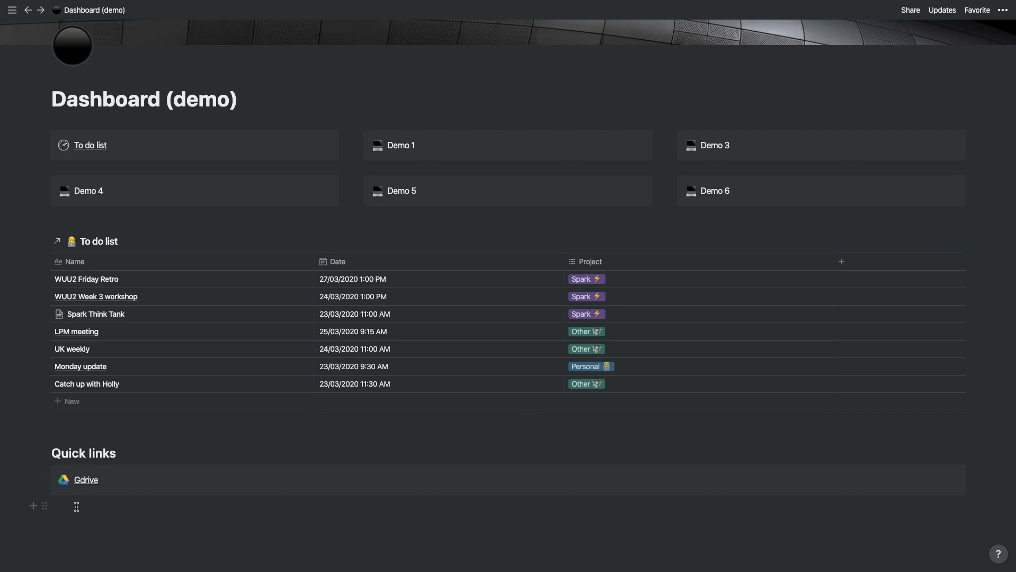
# Copy the Gdrive callout and paste three duplicates of it below the original under Quick links
pyautogui.scroll(-1, 80, 500)
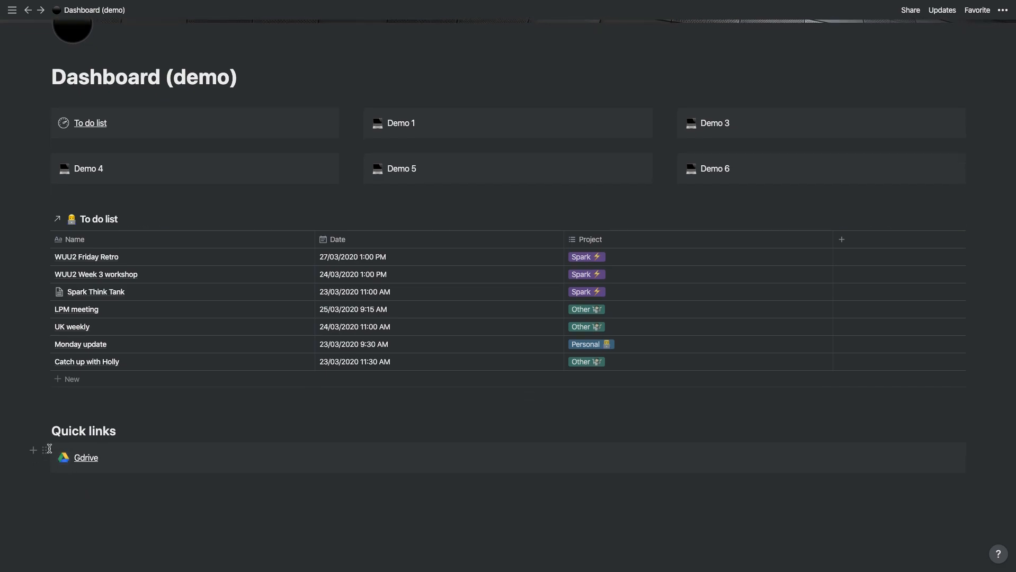
pyautogui.moveTo(87, 458)
pyautogui.mouseDown()
pyautogui.moveTo(112, 478)
pyautogui.moveTo(85, 445)
pyautogui.mouseUp()
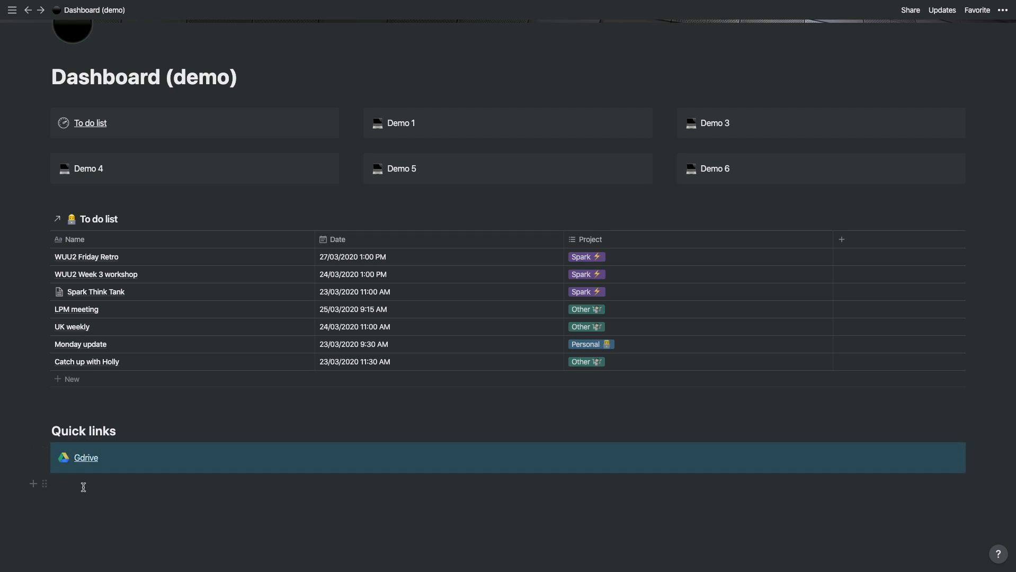
pyautogui.hotkey('ctrl', 'd')
pyautogui.click(77, 535)
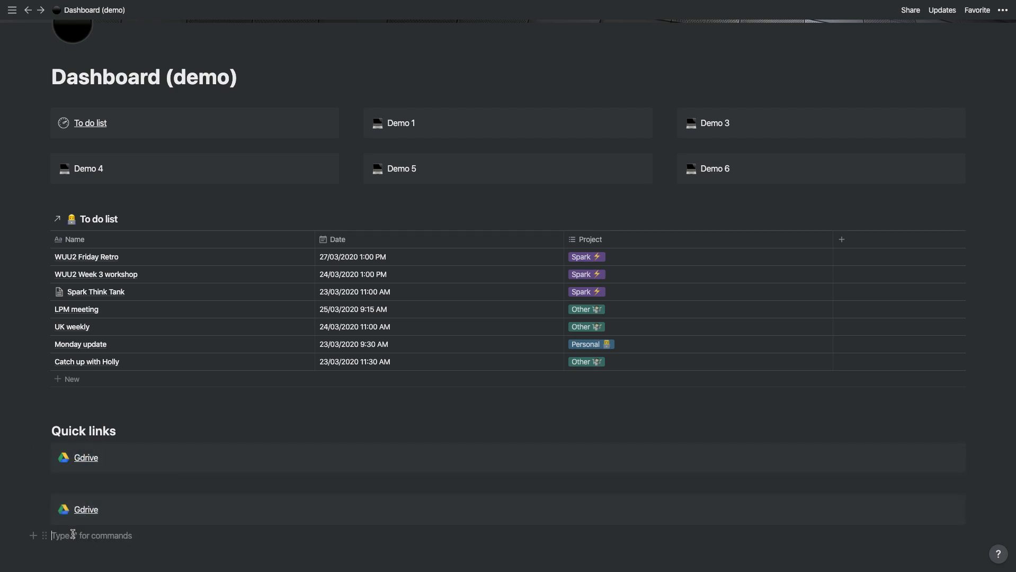
pyautogui.press('super+v')
pyautogui.scroll(-2, 80, 527)
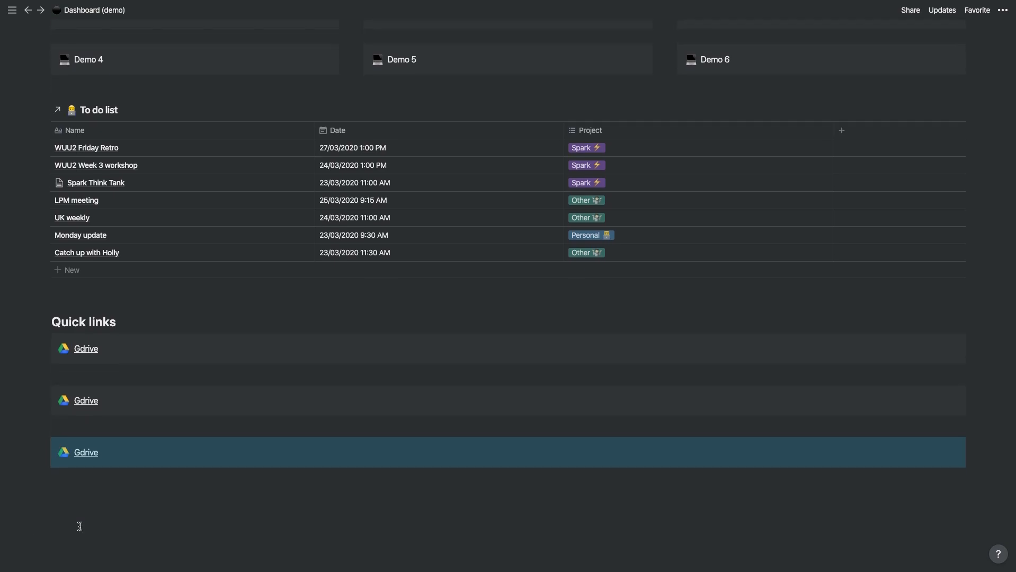
pyautogui.click(77, 481)
pyautogui.press('super+v')
# Arrange the four Gdrive callouts side by side in one row of four columns under the Quick links heading
pyautogui.moveTo(46, 394); pyautogui.dragTo(964, 345)
pyautogui.moveTo(136, 413); pyautogui.dragTo(973, 351)
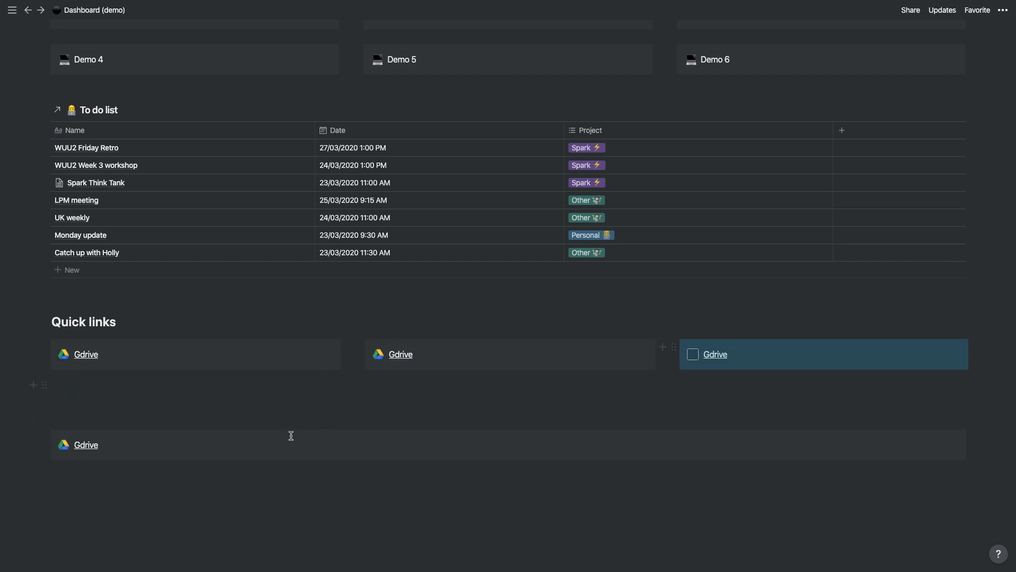
pyautogui.moveTo(46, 437); pyautogui.dragTo(979, 347)
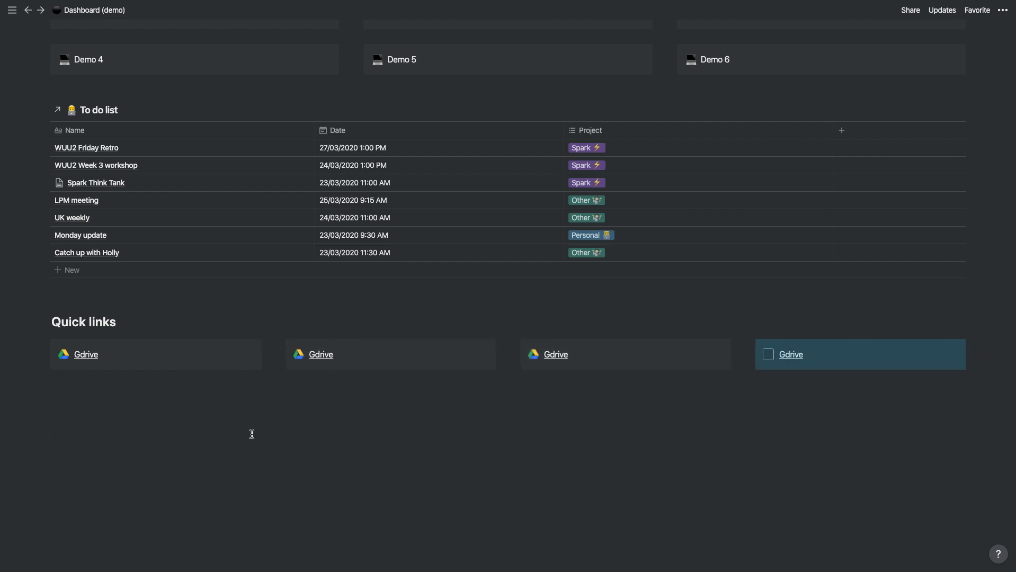
pyautogui.scroll(3, 252, 434)
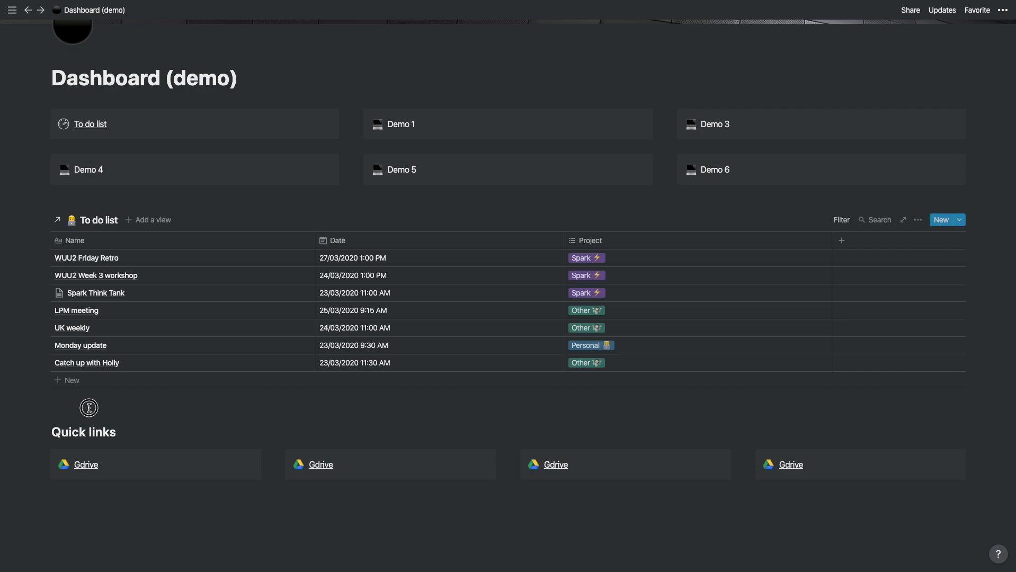
pyautogui.scroll(2, 79, 379)
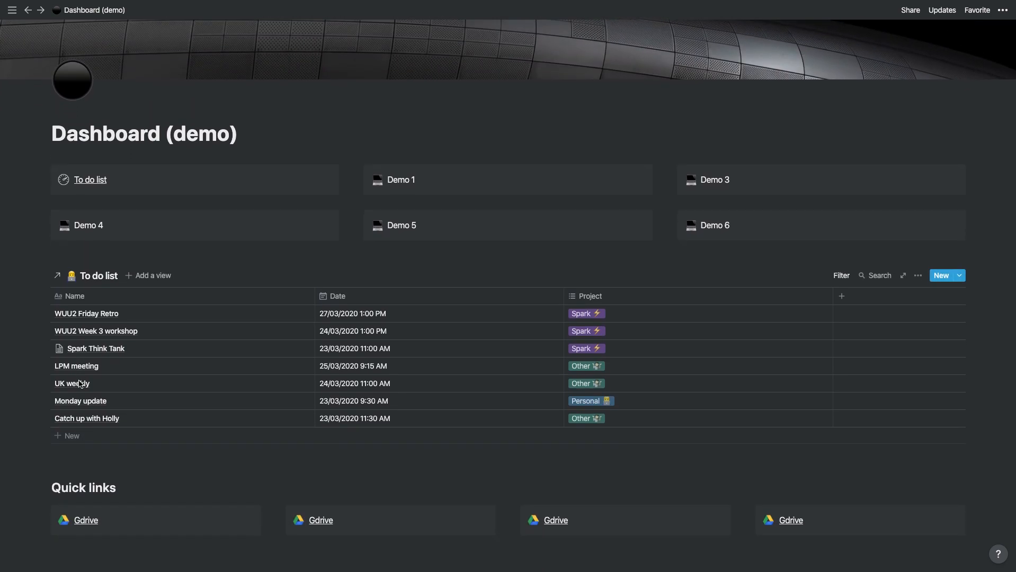
# Add the text line To do List below the Quick links callouts and insert a Heading 2 block beneath it
pyautogui.scroll(-3, 80, 383)
pyautogui.click(74, 445)
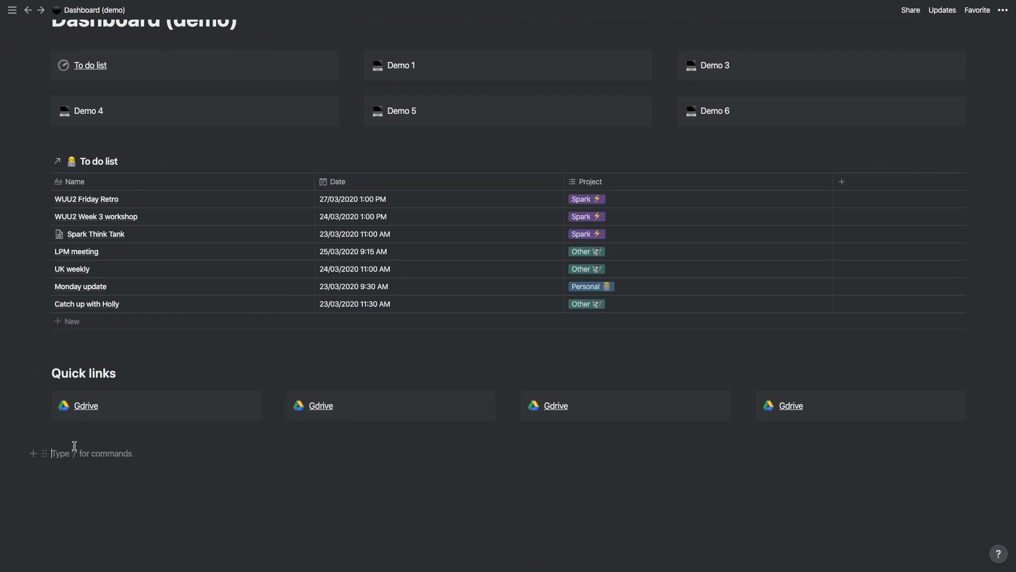
pyautogui.write('To do List')
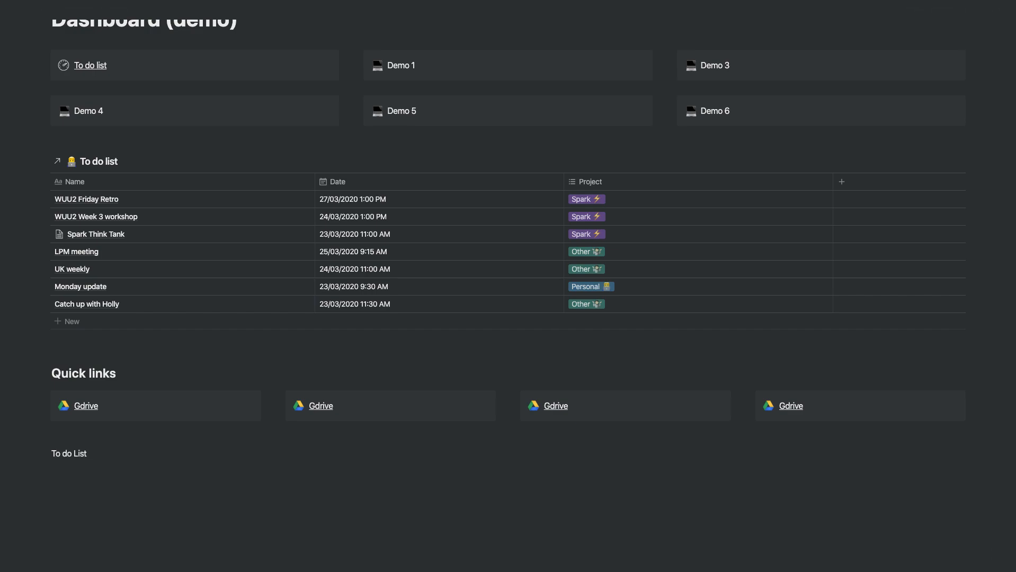
pyautogui.press('Return')
pyautogui.moveTo(91, 455); pyautogui.dragTo(41, 454)
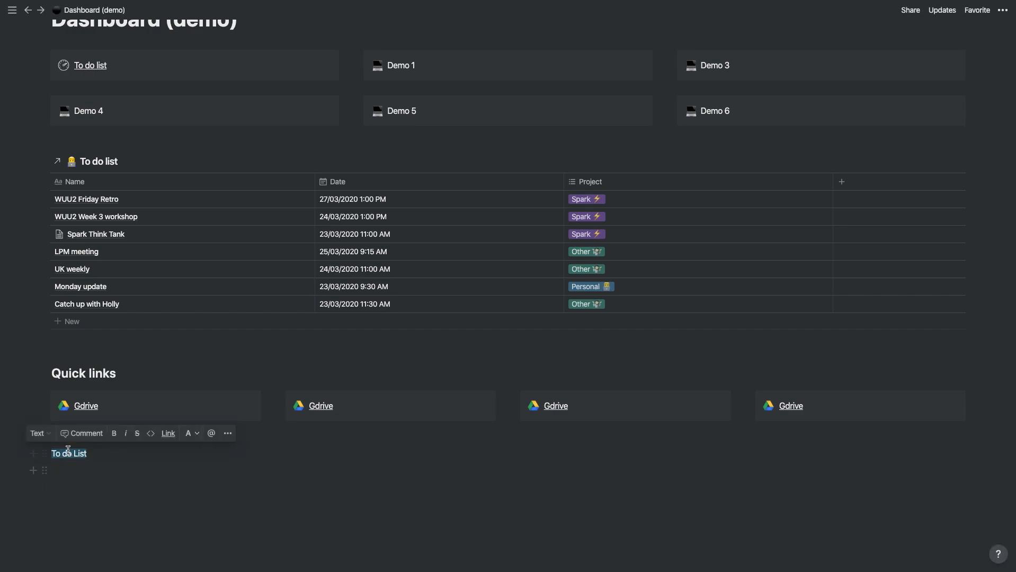
pyautogui.click(39, 433)
pyautogui.click(50, 419)
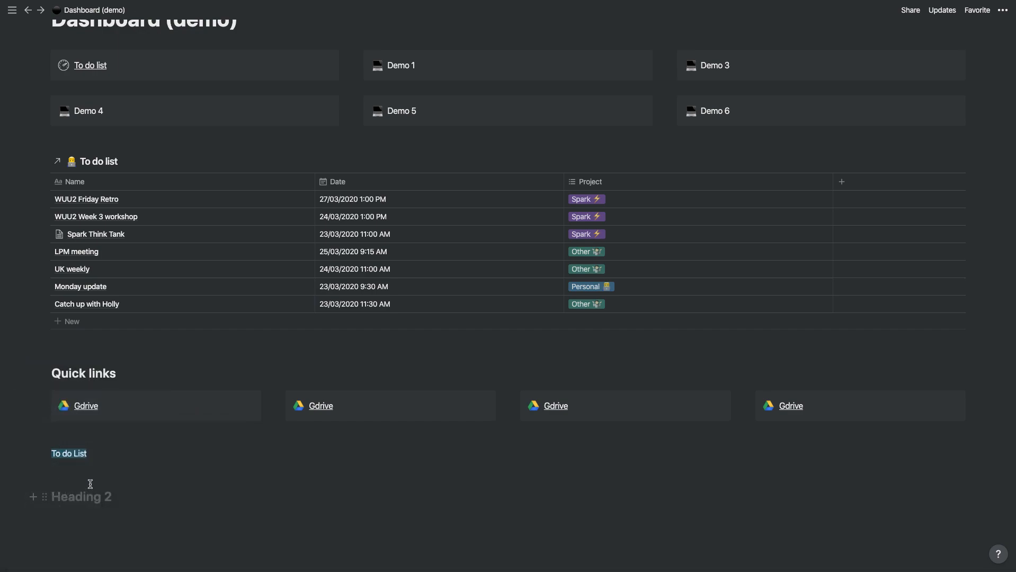
# Enter To do list in the empty Heading 2 block and delete the plain To do List line and blank line above it
pyautogui.click(91, 496)
pyautogui.write('To do list')
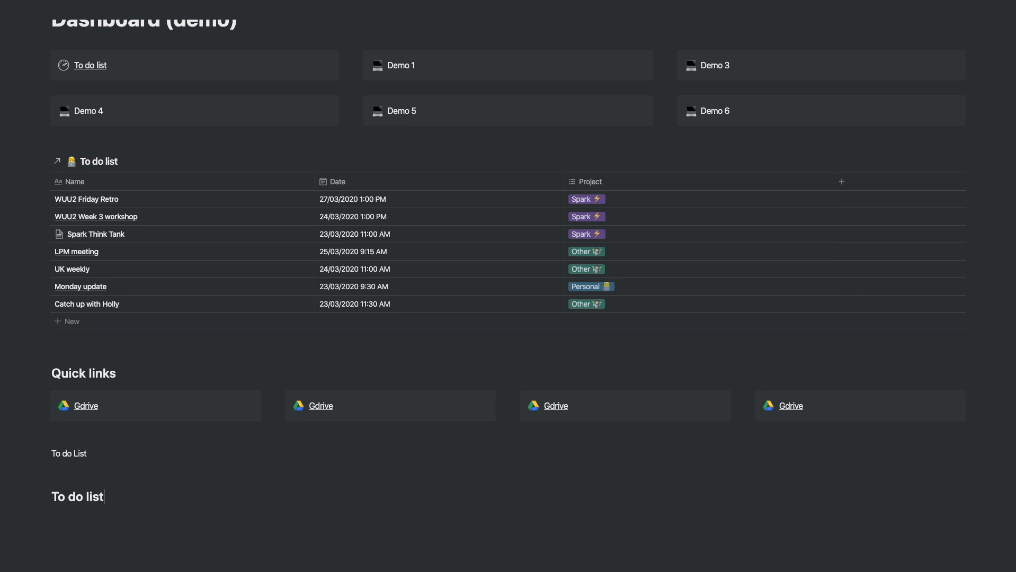
pyautogui.moveTo(96, 479); pyautogui.dragTo(49, 446)
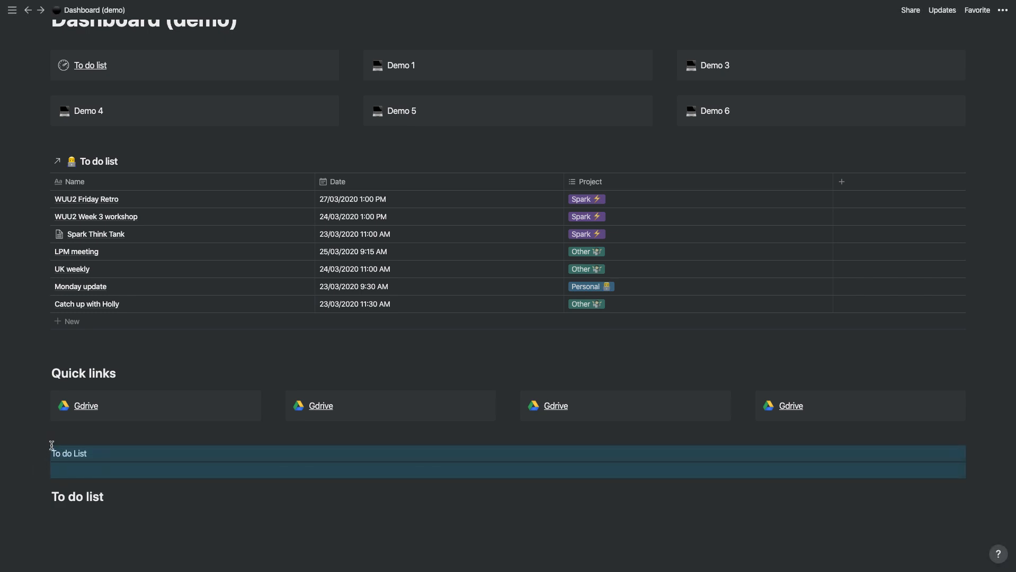
pyautogui.press('BackSpace')
# Add a checkbox list under the new To do list heading with the entries item 1, item 2, item 3 and item 4
pyautogui.click(108, 471)
pyautogui.press('Return')
pyautogui.write('/check')
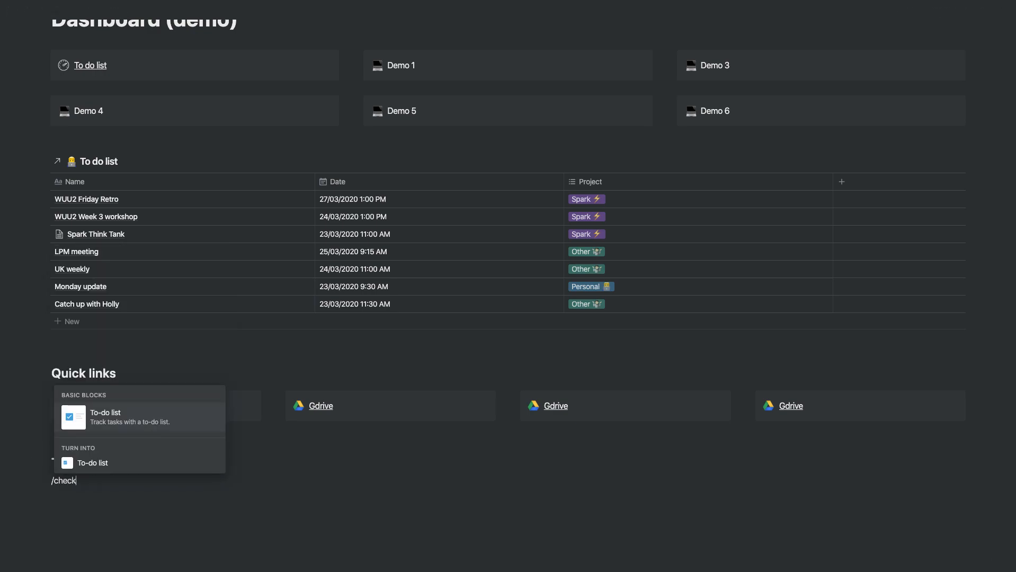
pyautogui.press('Return')
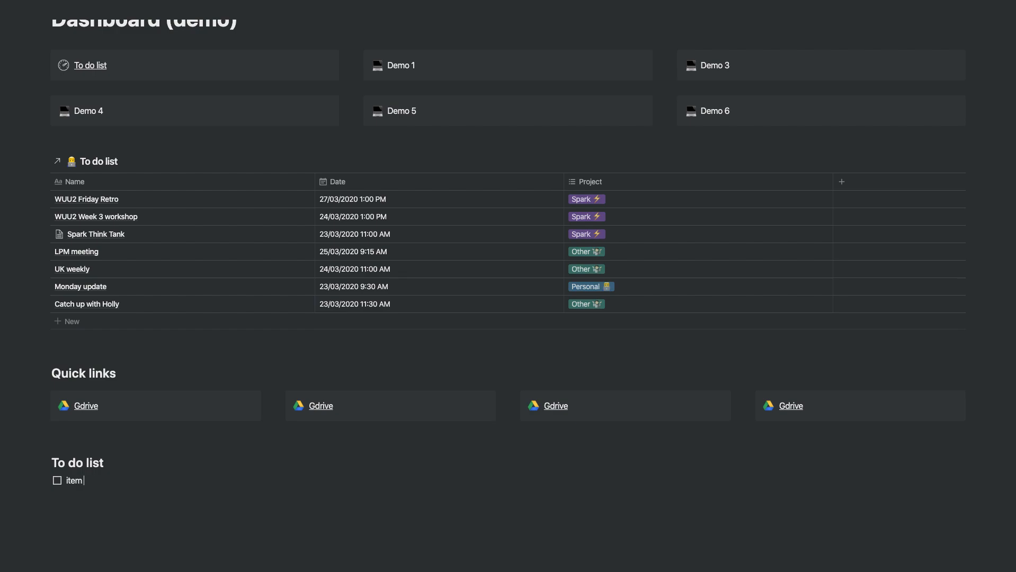
pyautogui.press('Return')
pyautogui.press('Return')
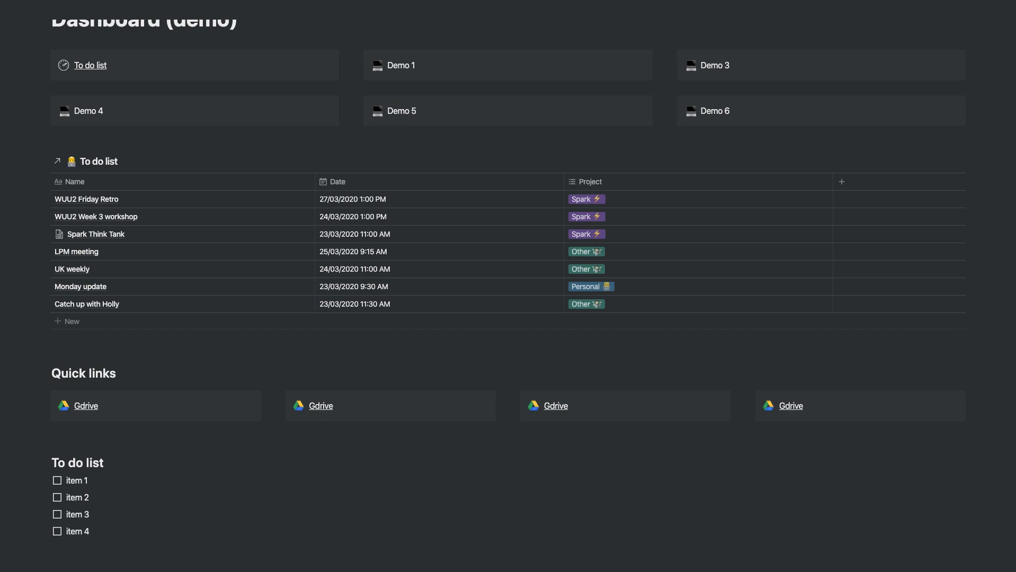
# Rename the heading above the four checkbox items to Checklist
pyautogui.click(201, 488)
pyautogui.moveTo(108, 524); pyautogui.dragTo(61, 477)
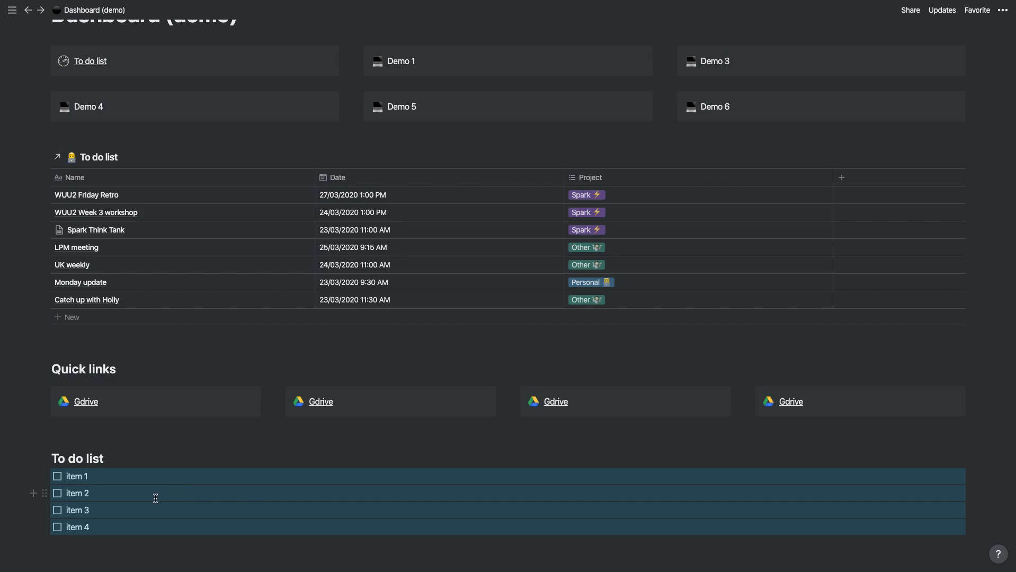
pyautogui.click(111, 458)
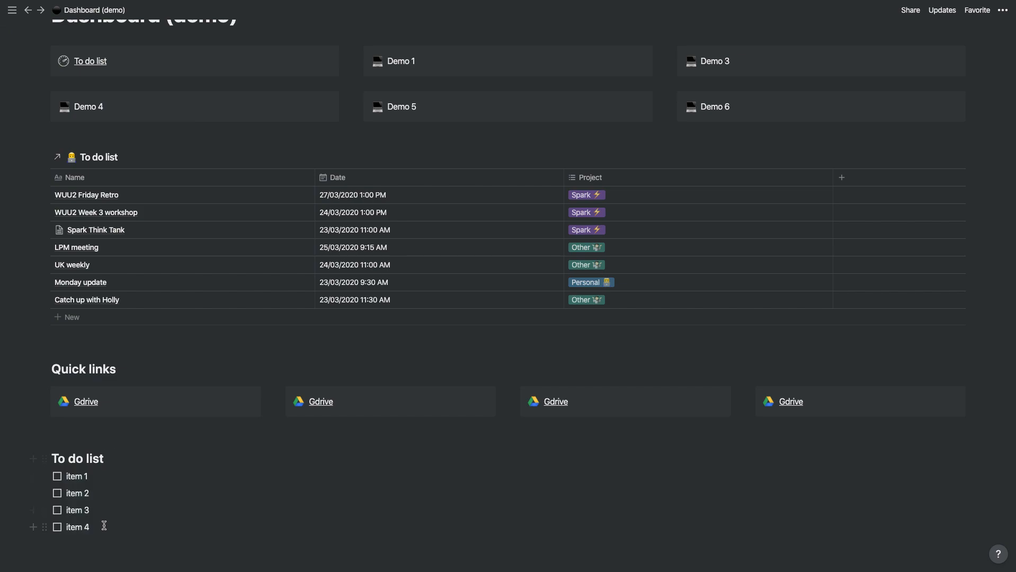
pyautogui.moveTo(111, 459); pyautogui.dragTo(47, 460)
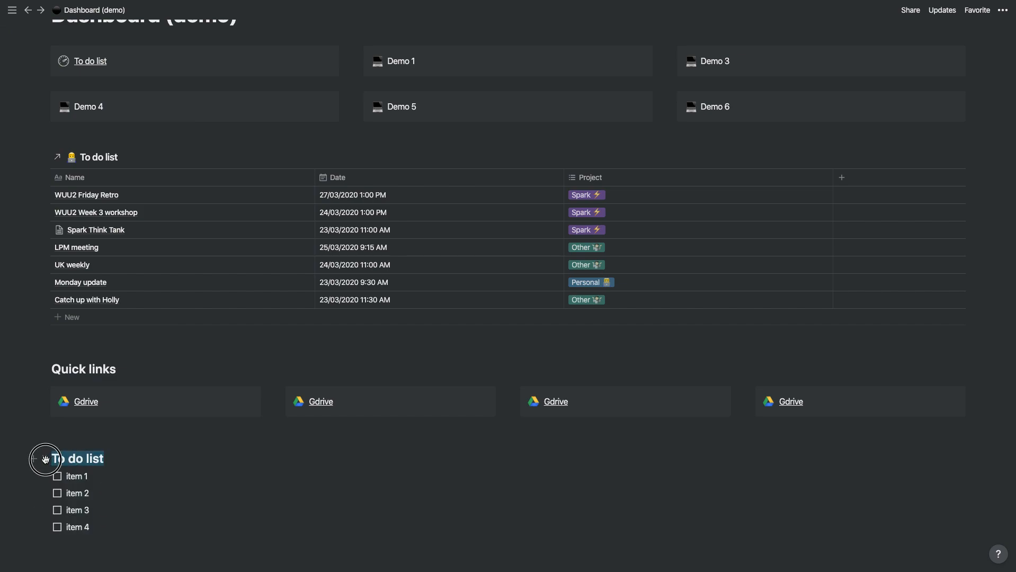
pyautogui.write('Checklist')
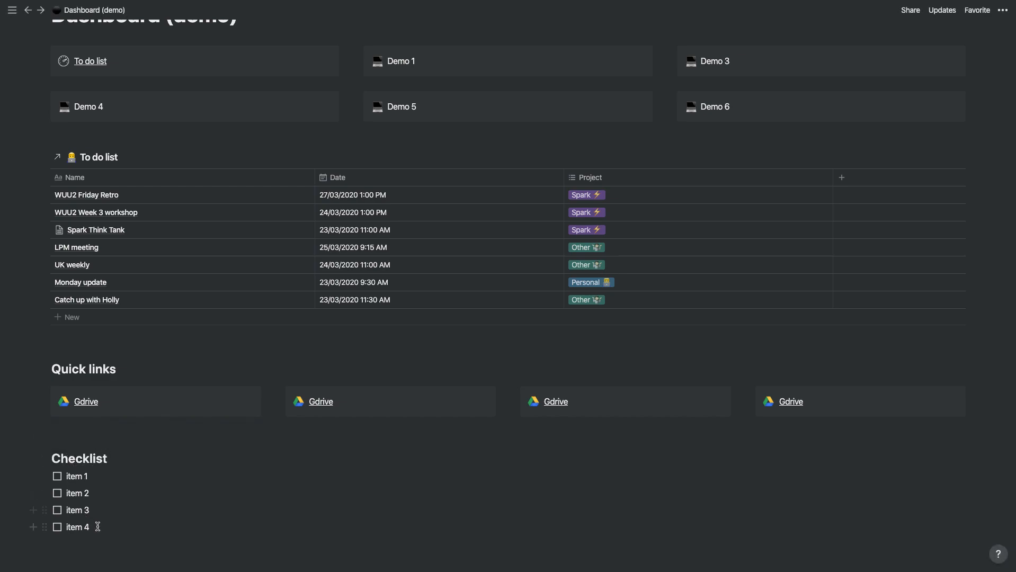
# Move the Checklist section into a fourth column beside Demo 3 and stack Demo 4, Demo 5 and Demo 6 beneath the first three columns' callouts
pyautogui.moveTo(98, 526); pyautogui.dragTo(969, 207)
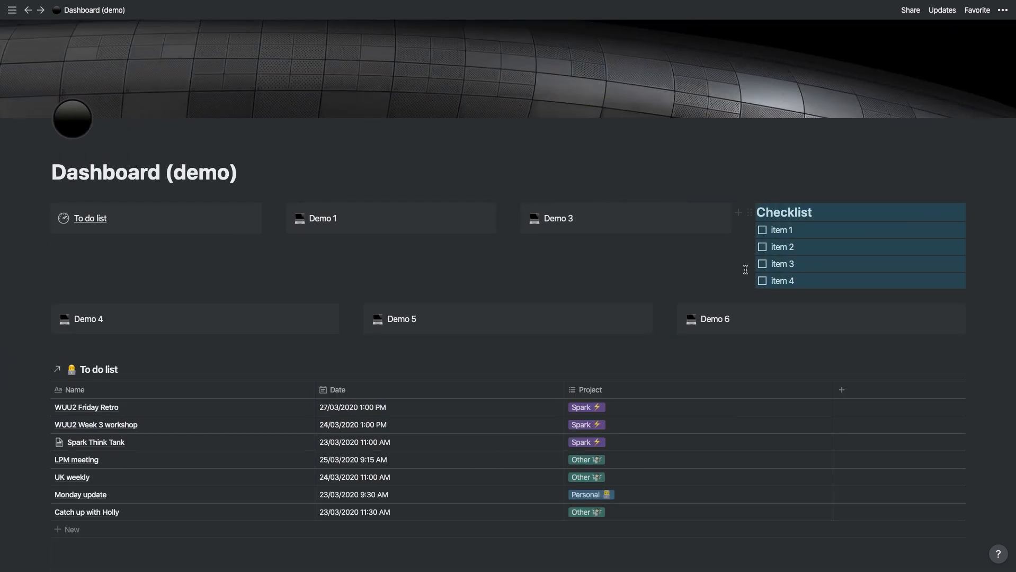
pyautogui.moveTo(43, 313); pyautogui.dragTo(58, 250)
pyautogui.moveTo(46, 313); pyautogui.dragTo(356, 274)
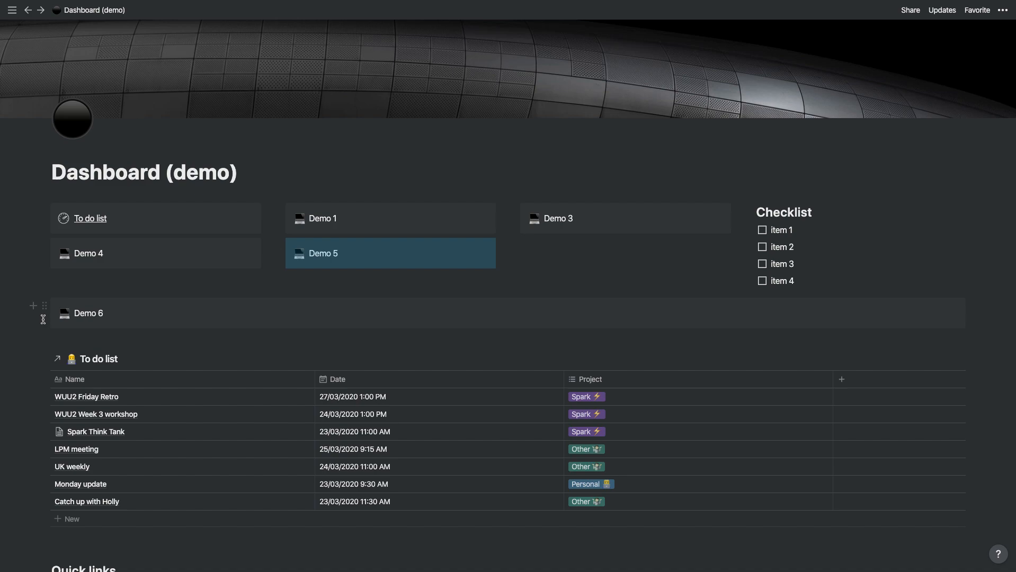
pyautogui.moveTo(45, 310); pyautogui.dragTo(525, 248)
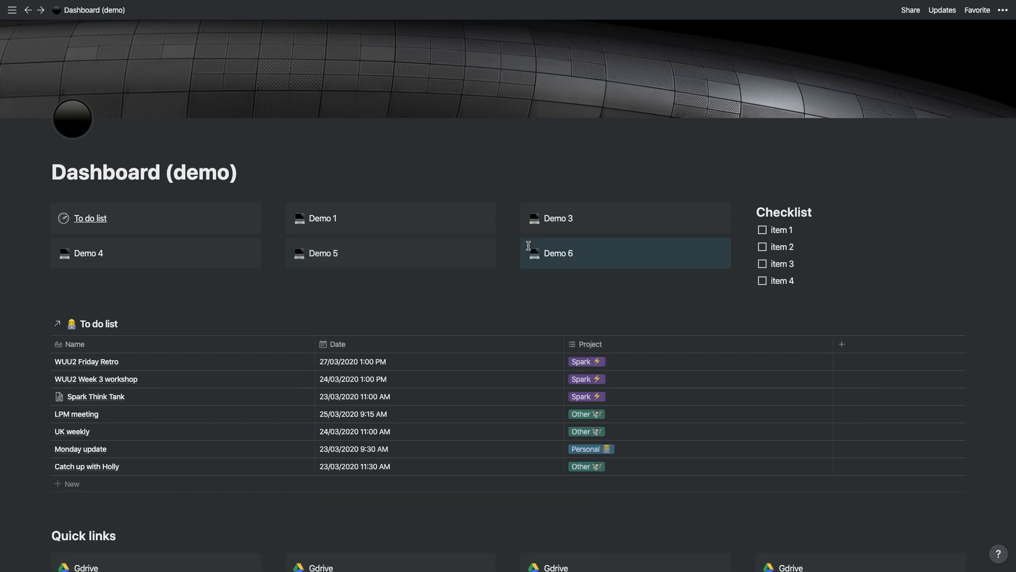
# Delete item 4 from the checklist and give the Checklist heading and its remaining items a gray background
pyautogui.click(749, 281)
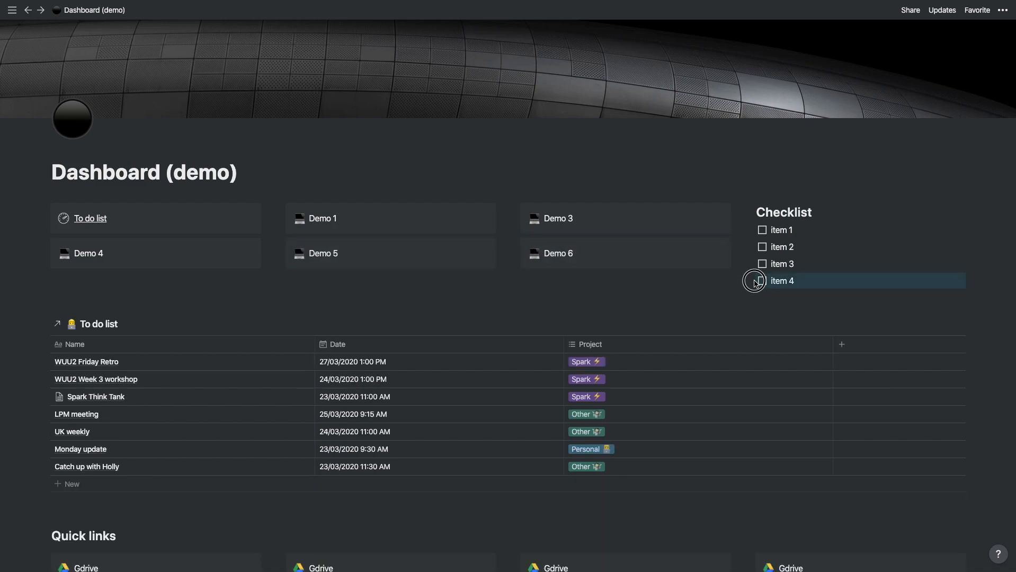
pyautogui.press('Delete')
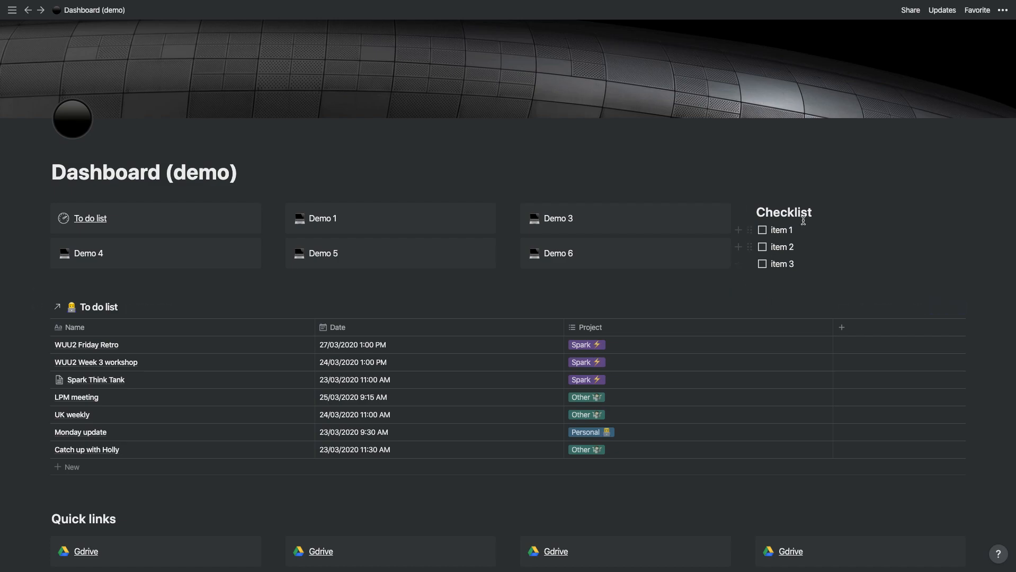
pyautogui.moveTo(807, 263); pyautogui.dragTo(761, 215)
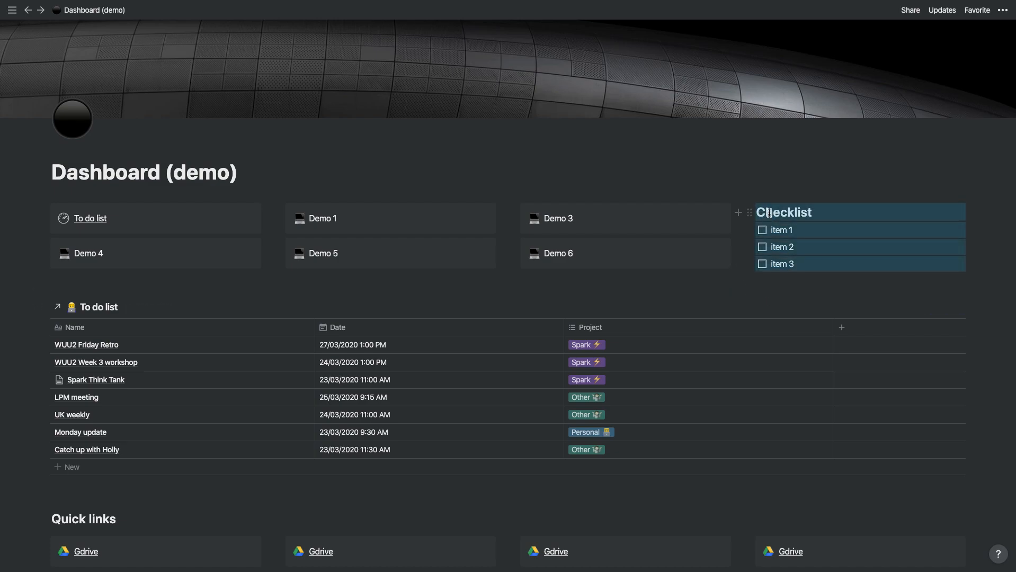
pyautogui.rightClick(810, 214)
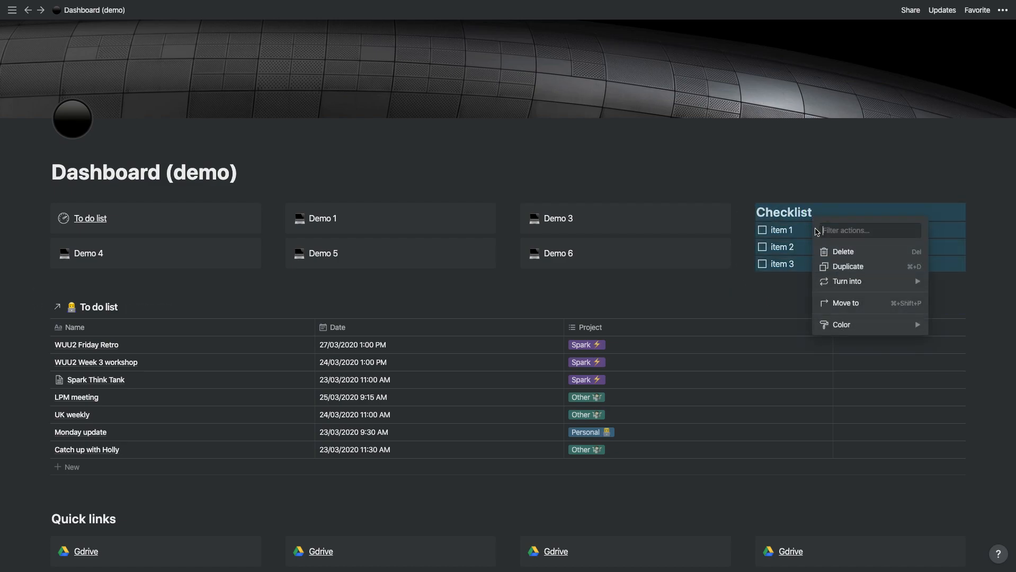
pyautogui.moveTo(837, 323)
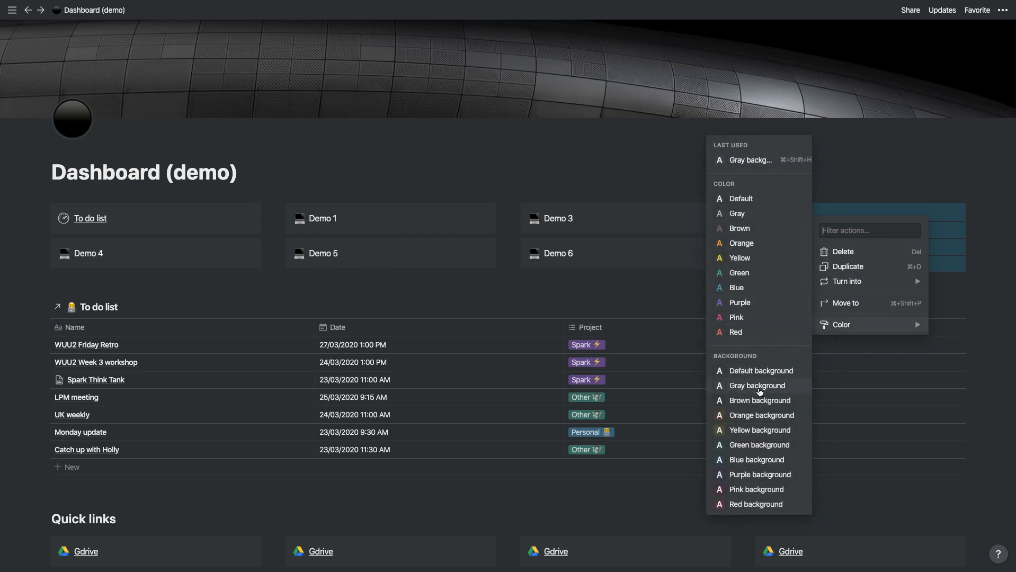
pyautogui.click(760, 392)
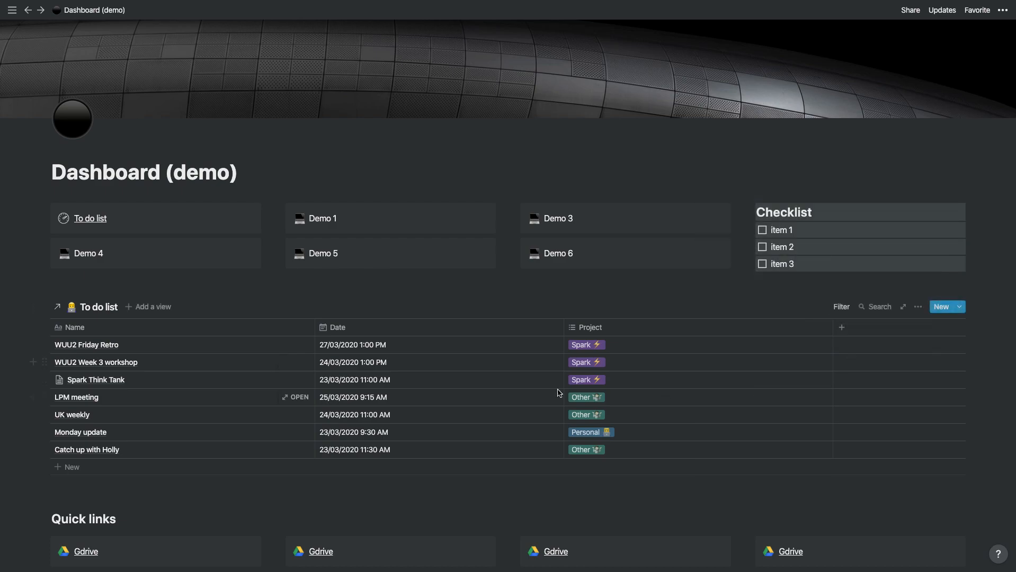
# Review the dashboard's layout from the cover and callouts down through the To do list table to the Quick links row
pyautogui.scroll(-2, 431, 382)
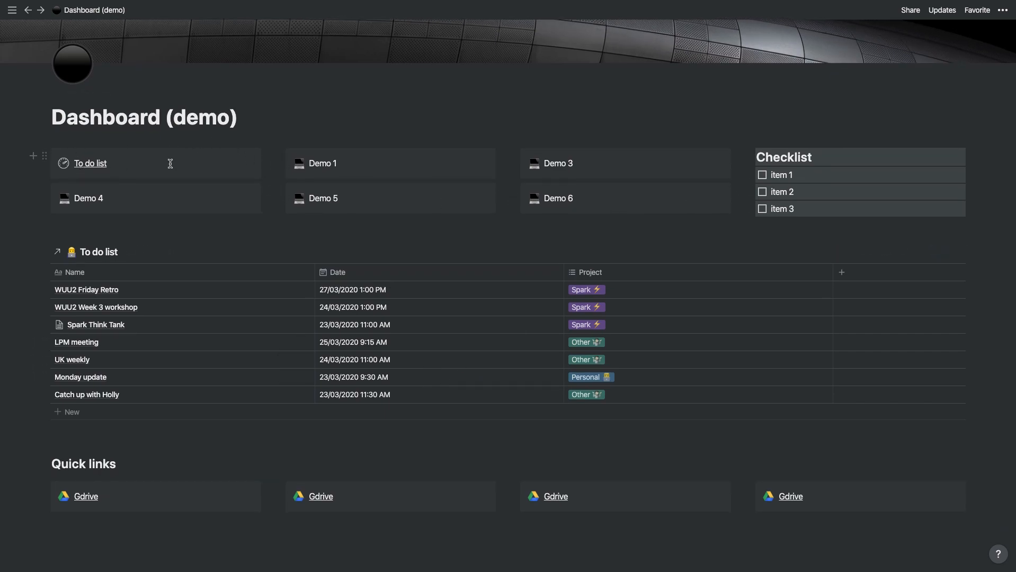
pyautogui.scroll(-2, 238, 203)
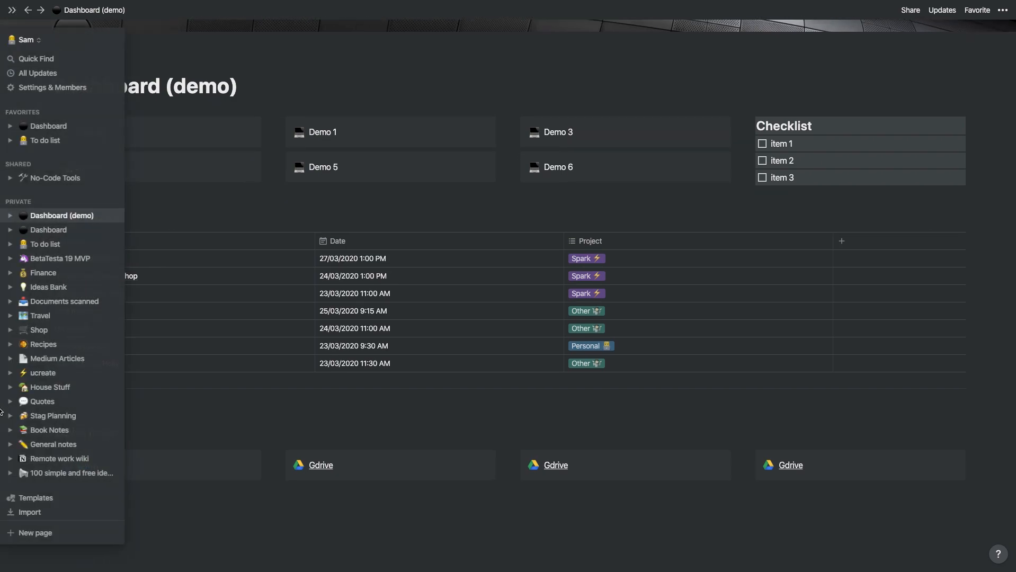
pyautogui.moveTo(12, 10)
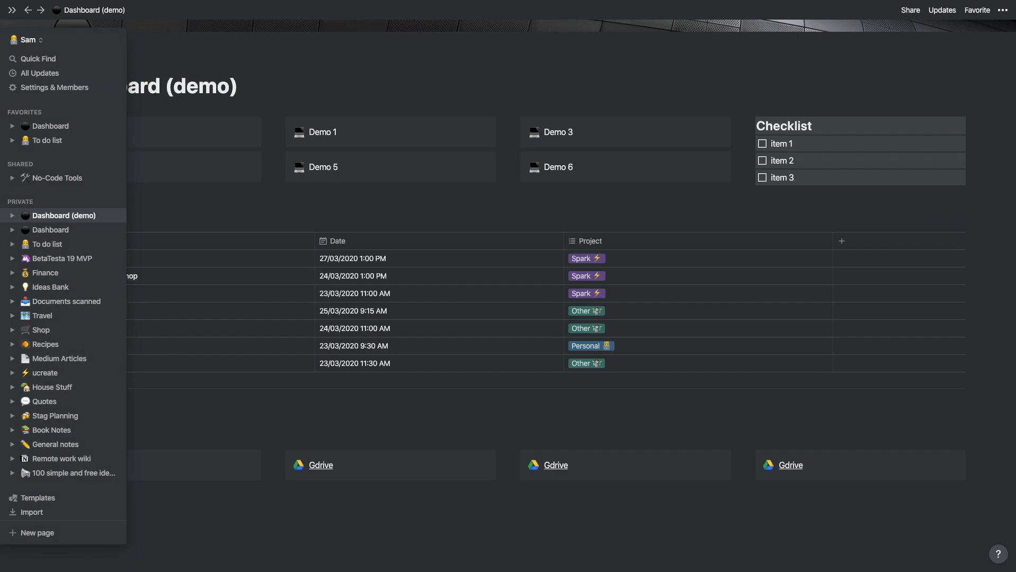
pyautogui.scroll(5, 431, 375)
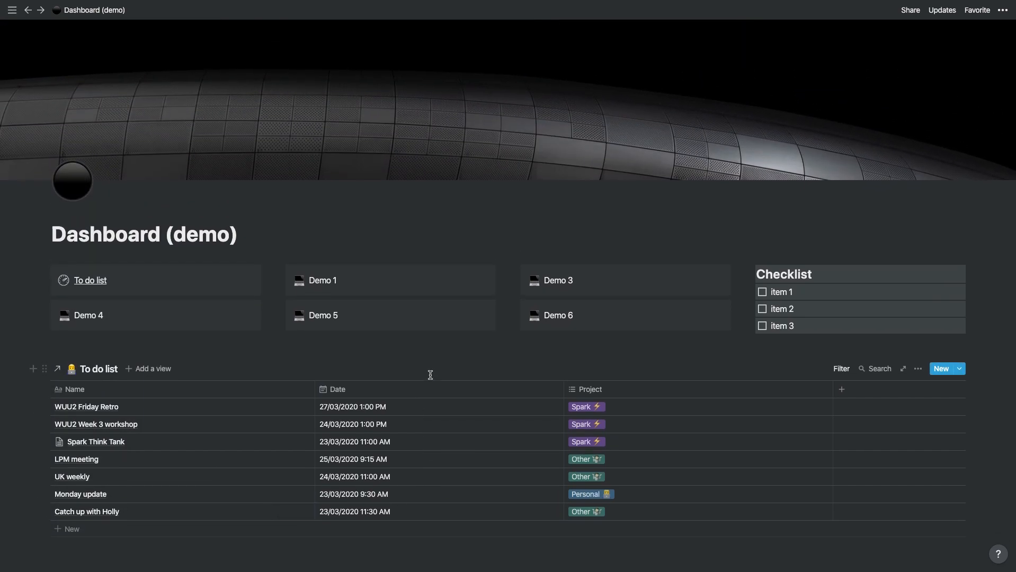
pyautogui.scroll(-1, 431, 375)
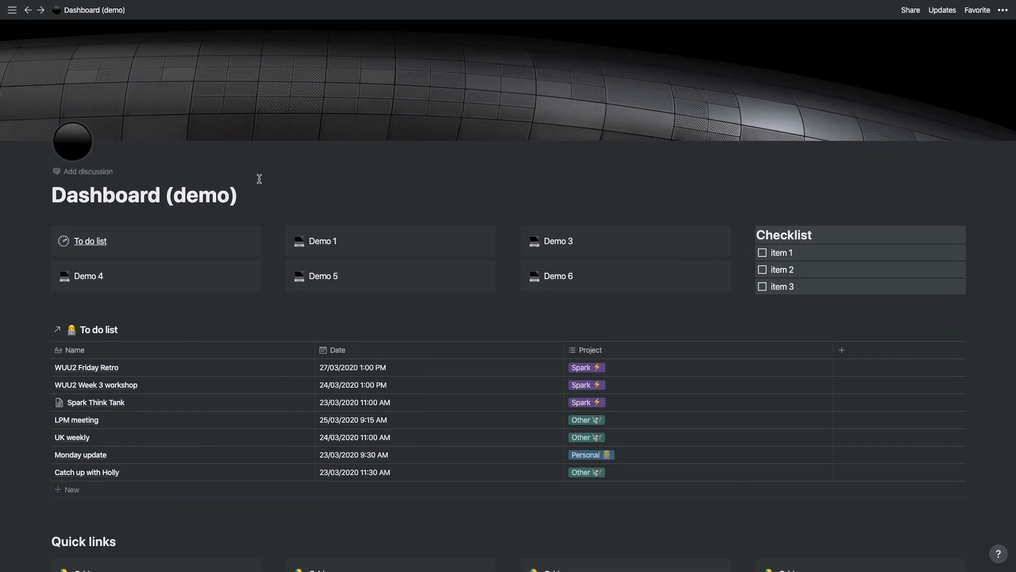
pyautogui.scroll(-2, 295, 354)
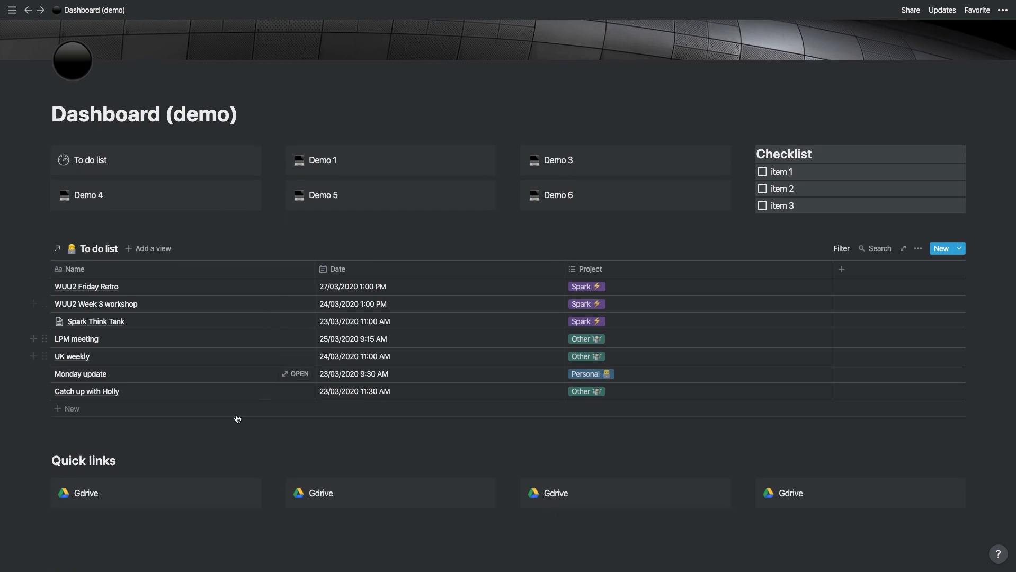
pyautogui.scroll(1, 191, 279)
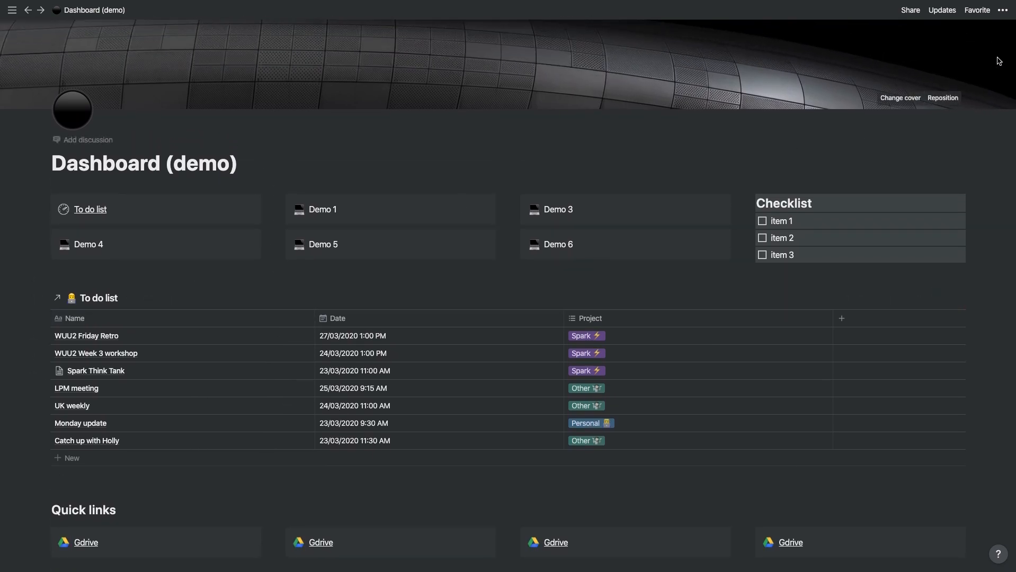
# Turn on Page lock for the Dashboard (demo) page and look over the locked layout
pyautogui.click(1004, 10)
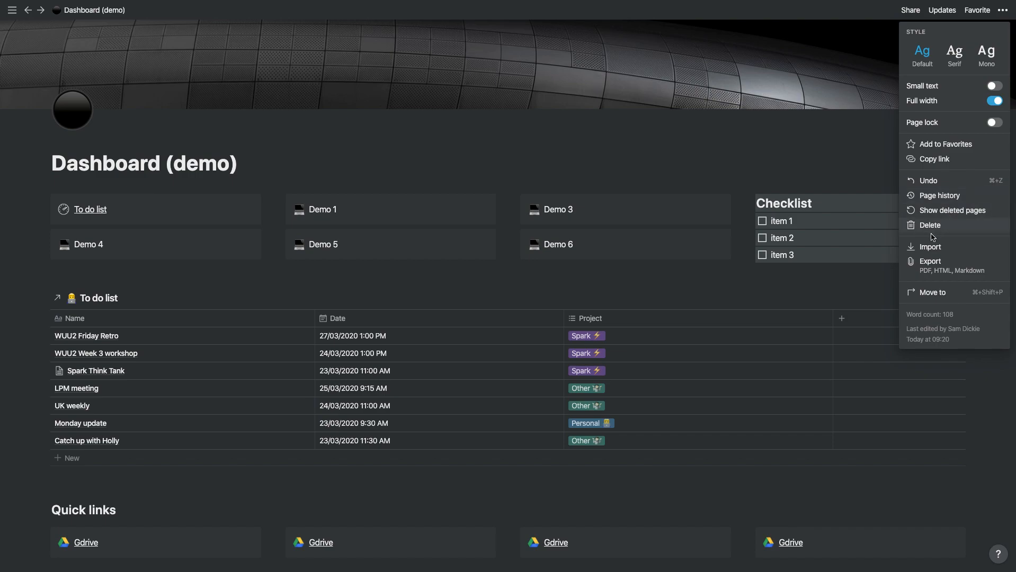
pyautogui.click(994, 123)
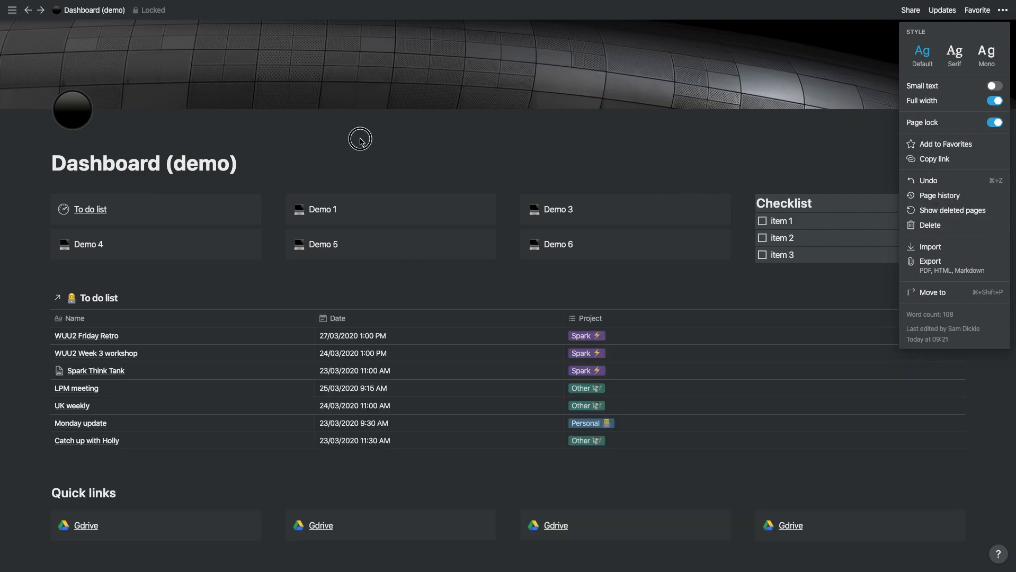
pyautogui.click(356, 138)
pyautogui.scroll(-2, 344, 220)
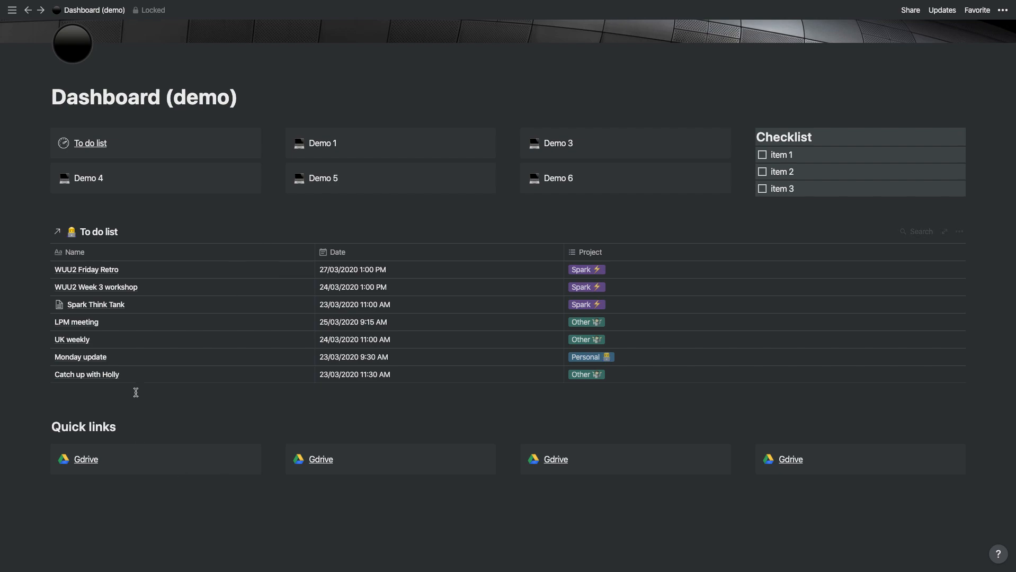
pyautogui.scroll(4, 560, 242)
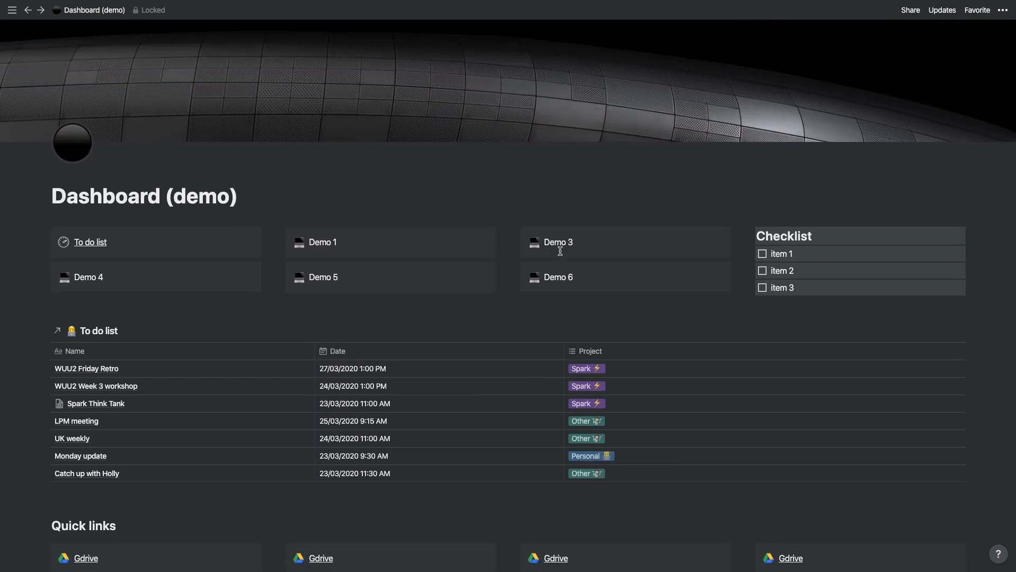